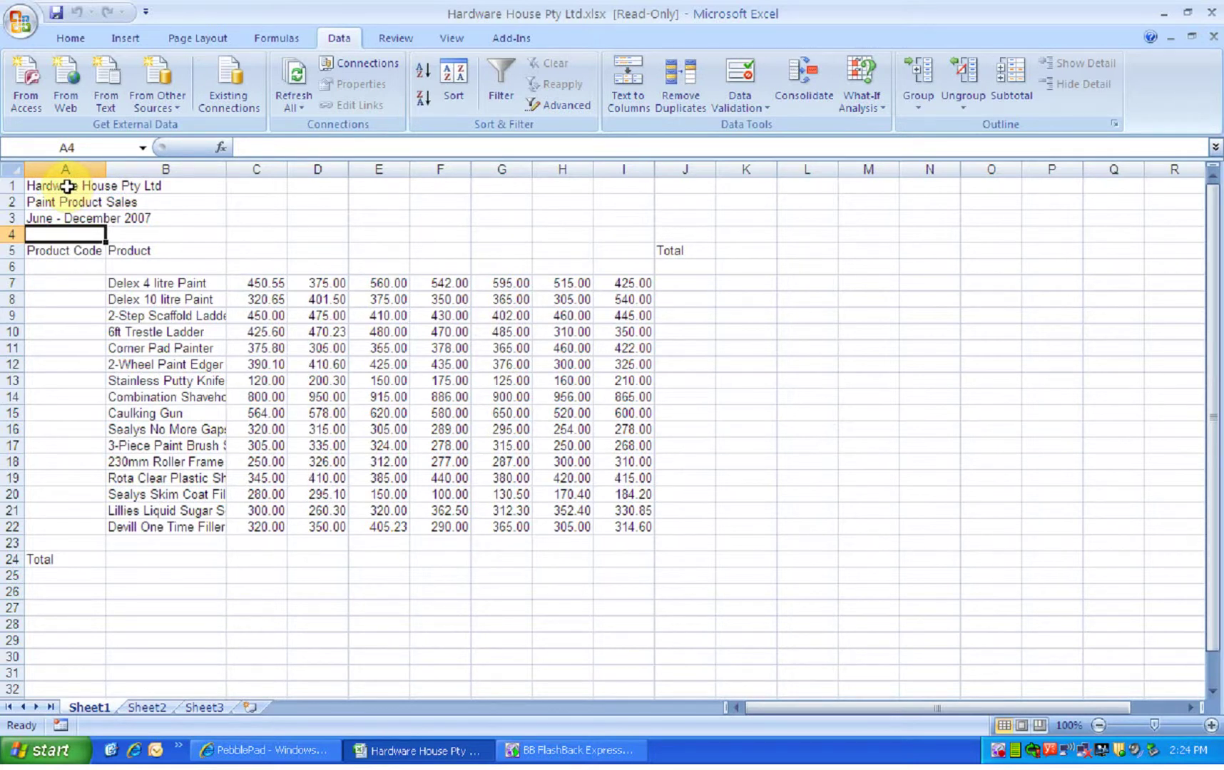
Try to merge and center the three title rows A1:J3 as one block, and undo the merge
left_click(66, 187)
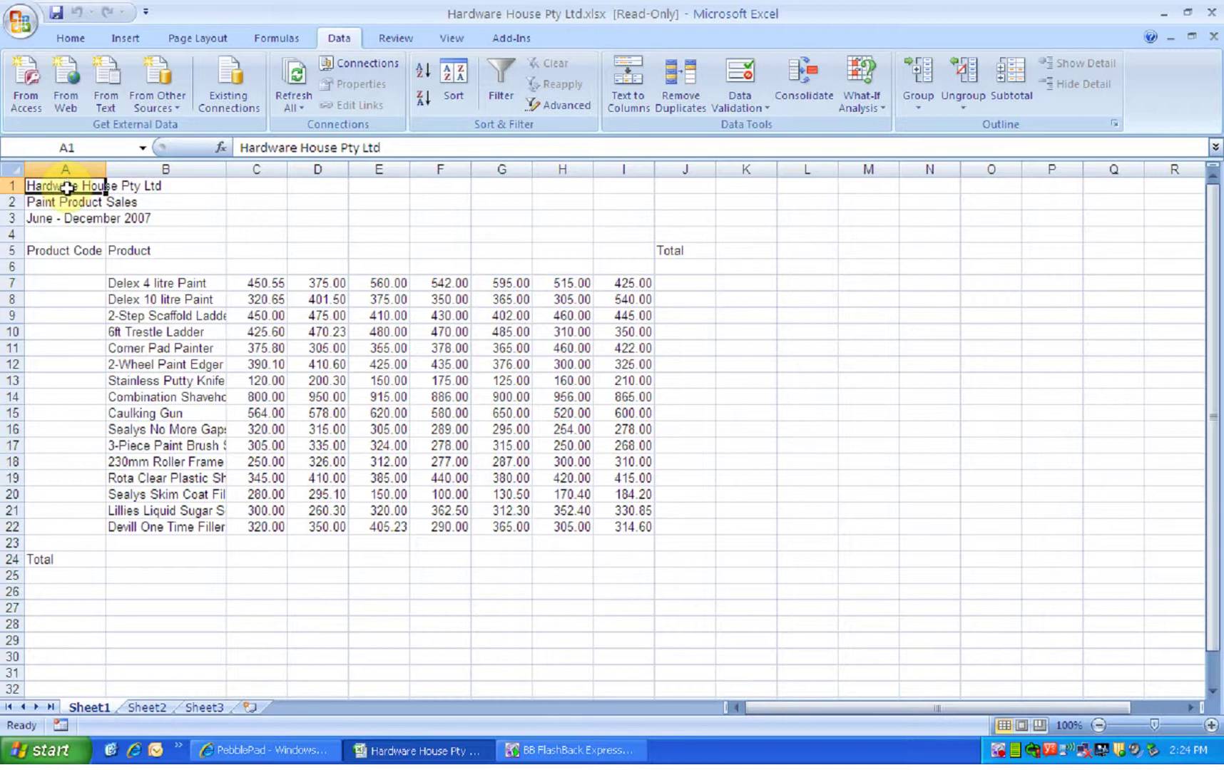
left_click_drag(66, 187, 676, 222)
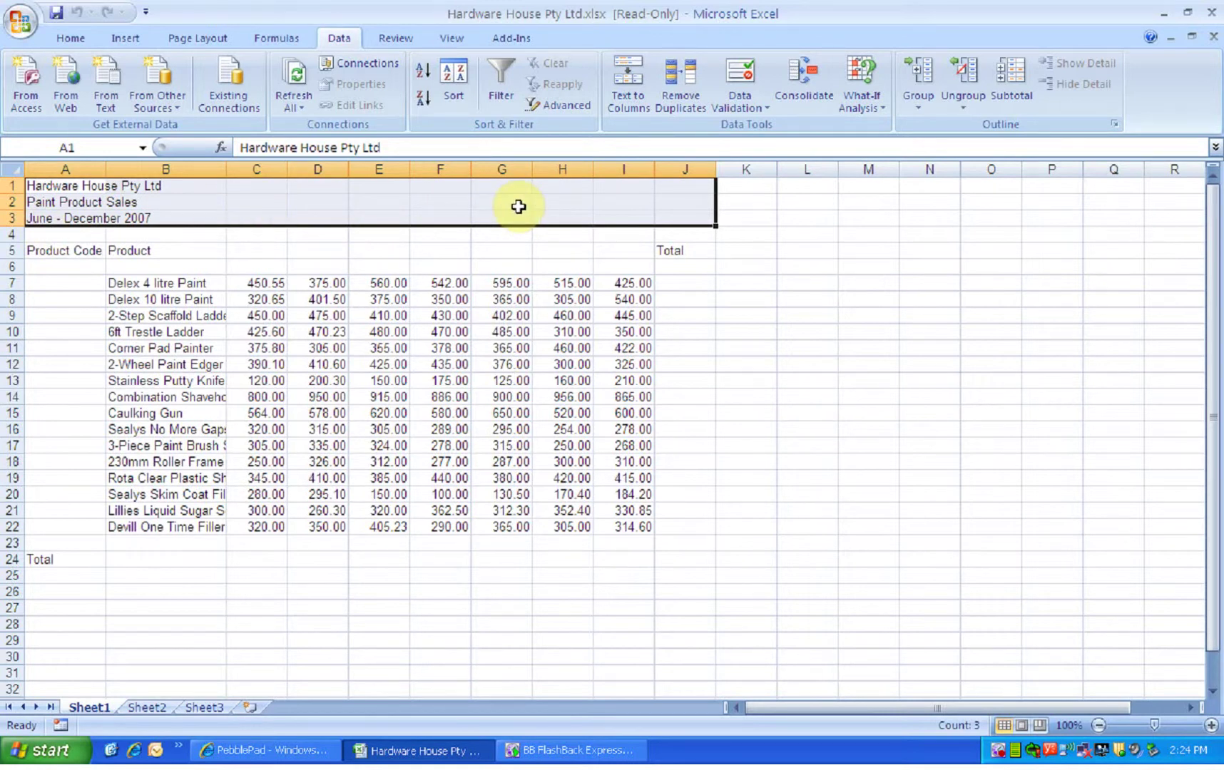
left_click(60, 38)
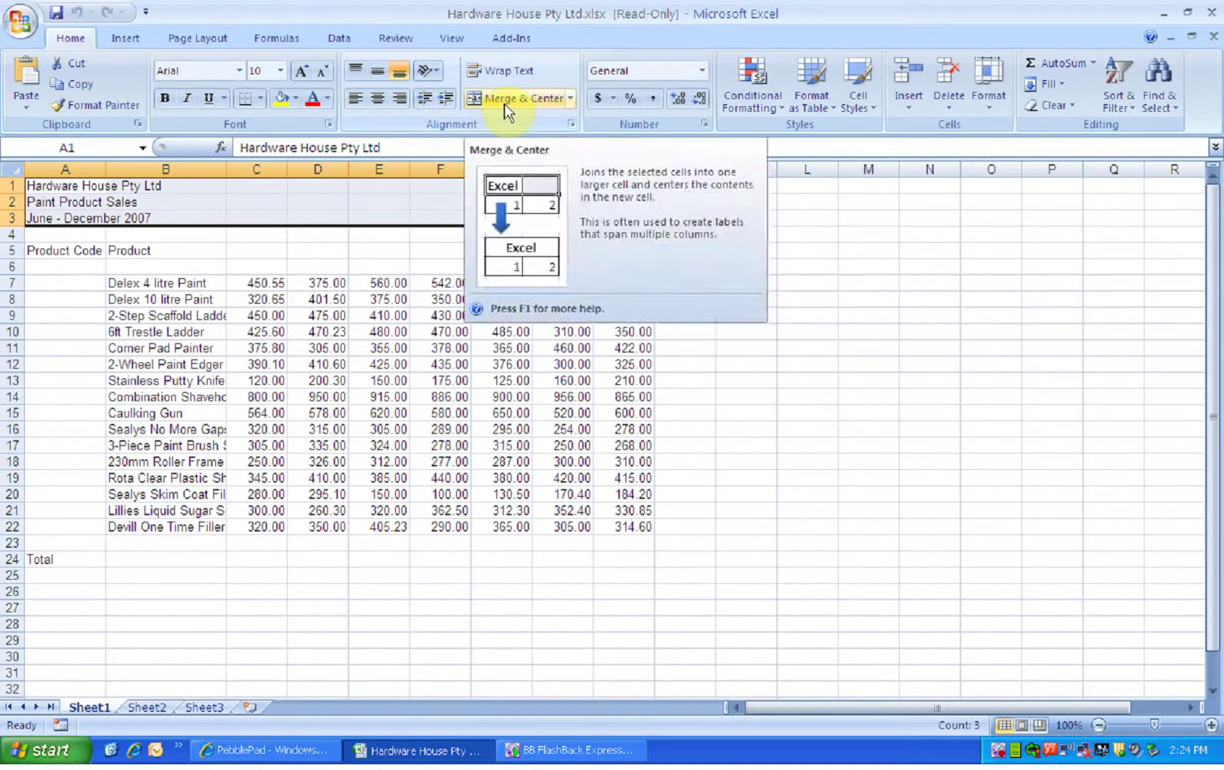
left_click(570, 102)
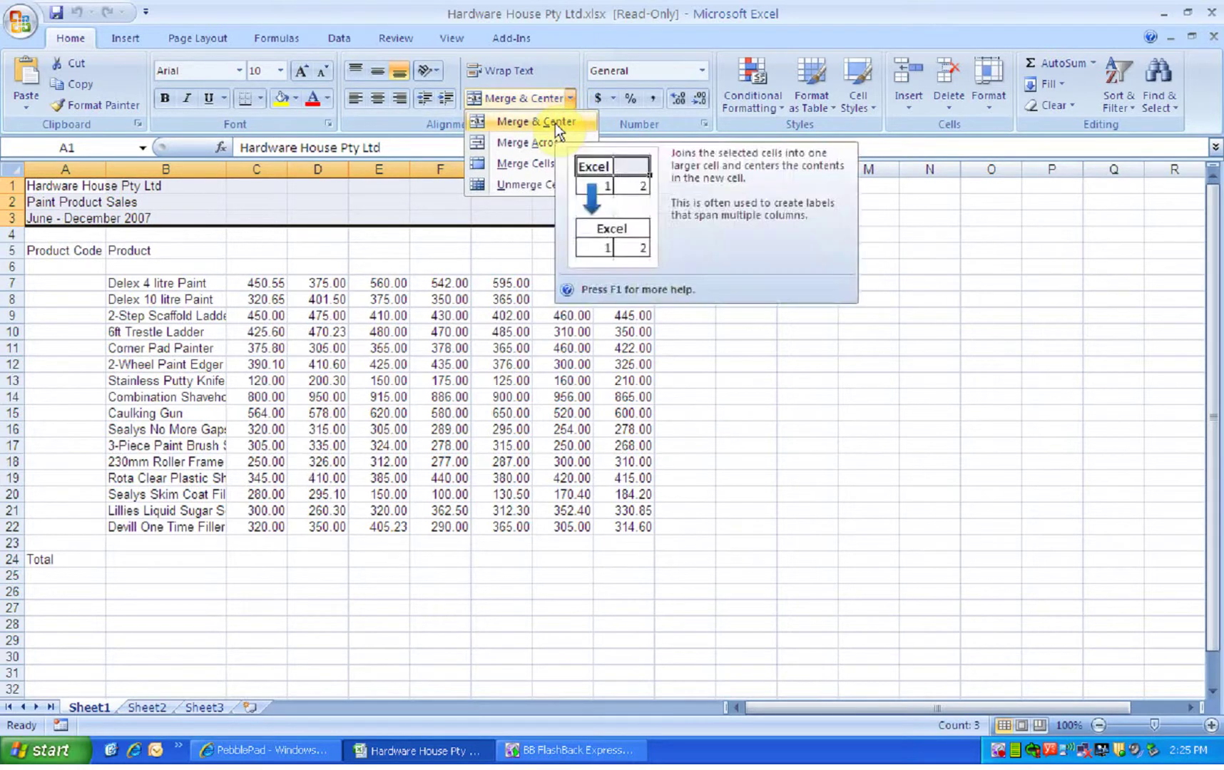
left_click(555, 123)
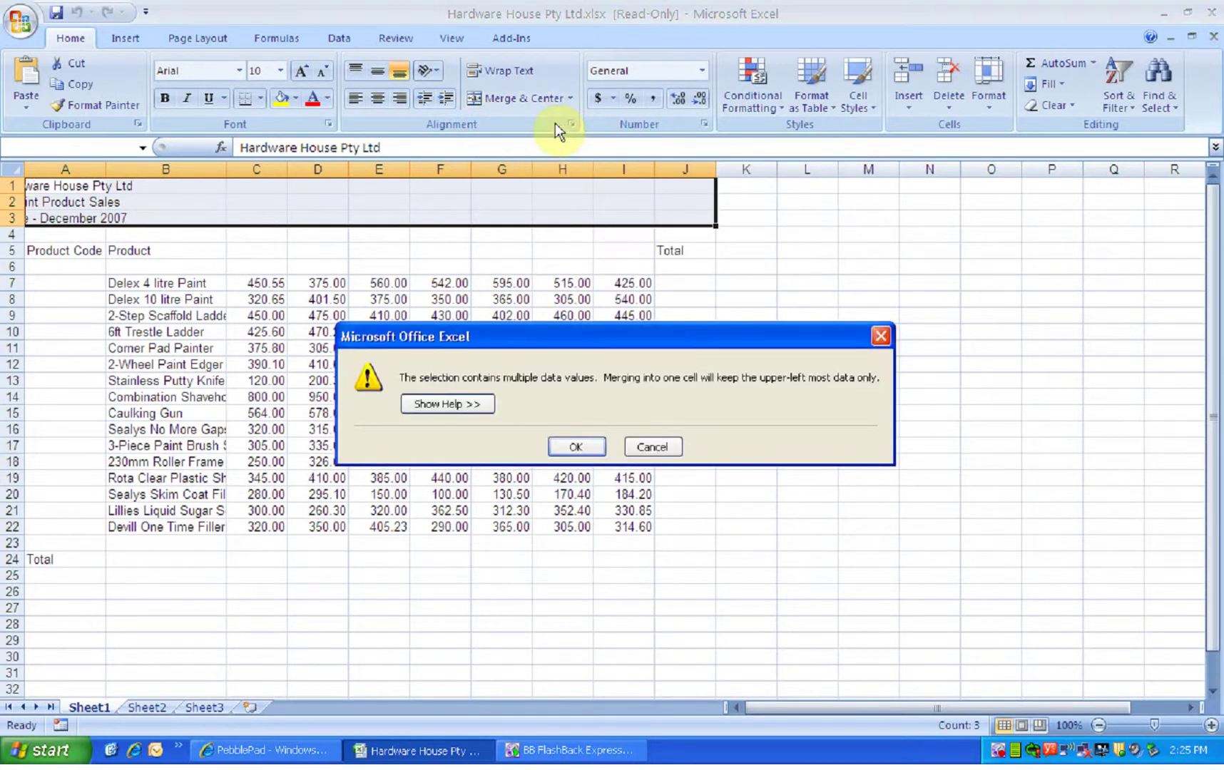
left_click(576, 447)
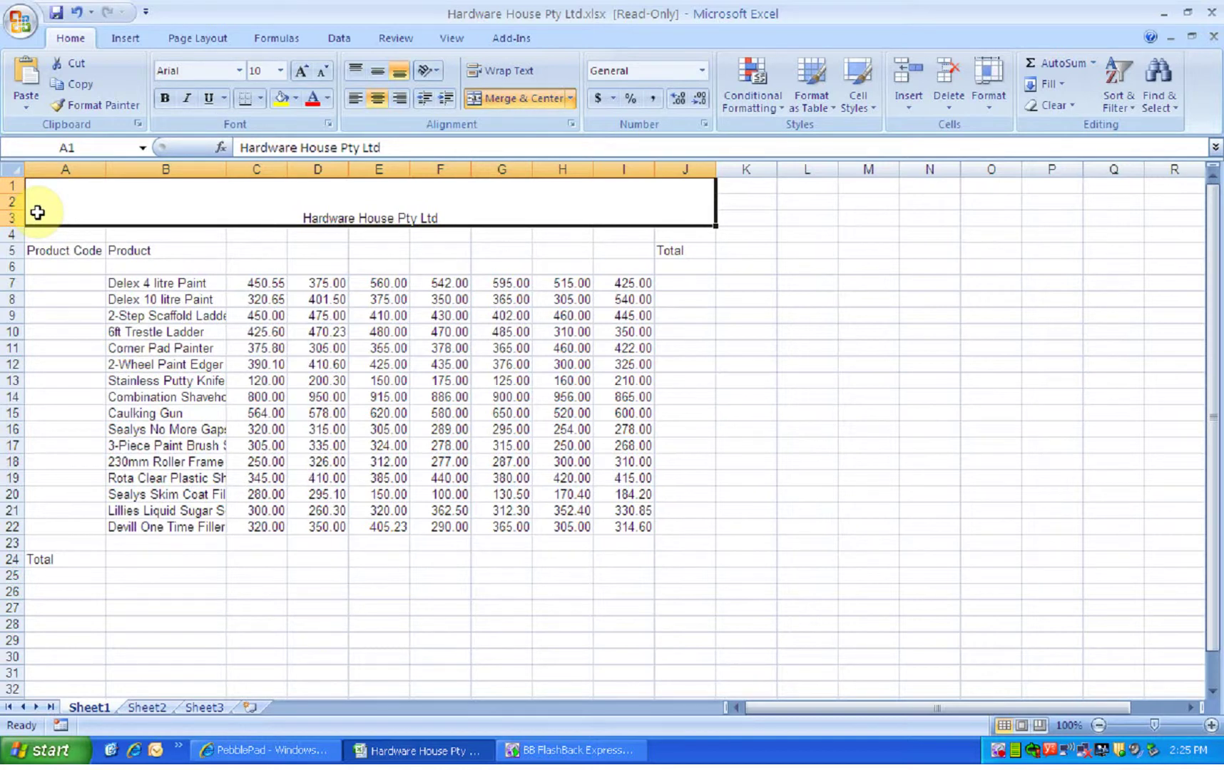
key("ctrl+z")
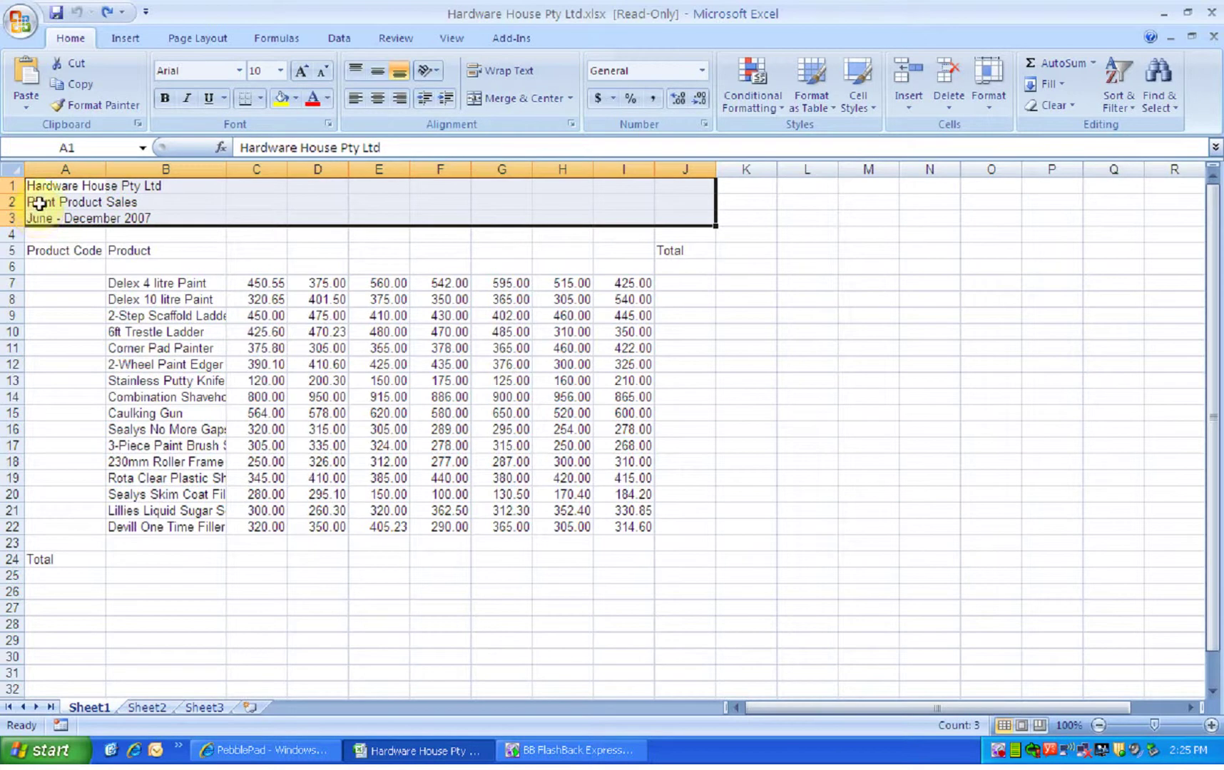
Merge and center the Hardware House Pty Ltd title across A1:J1
left_click(14, 184)
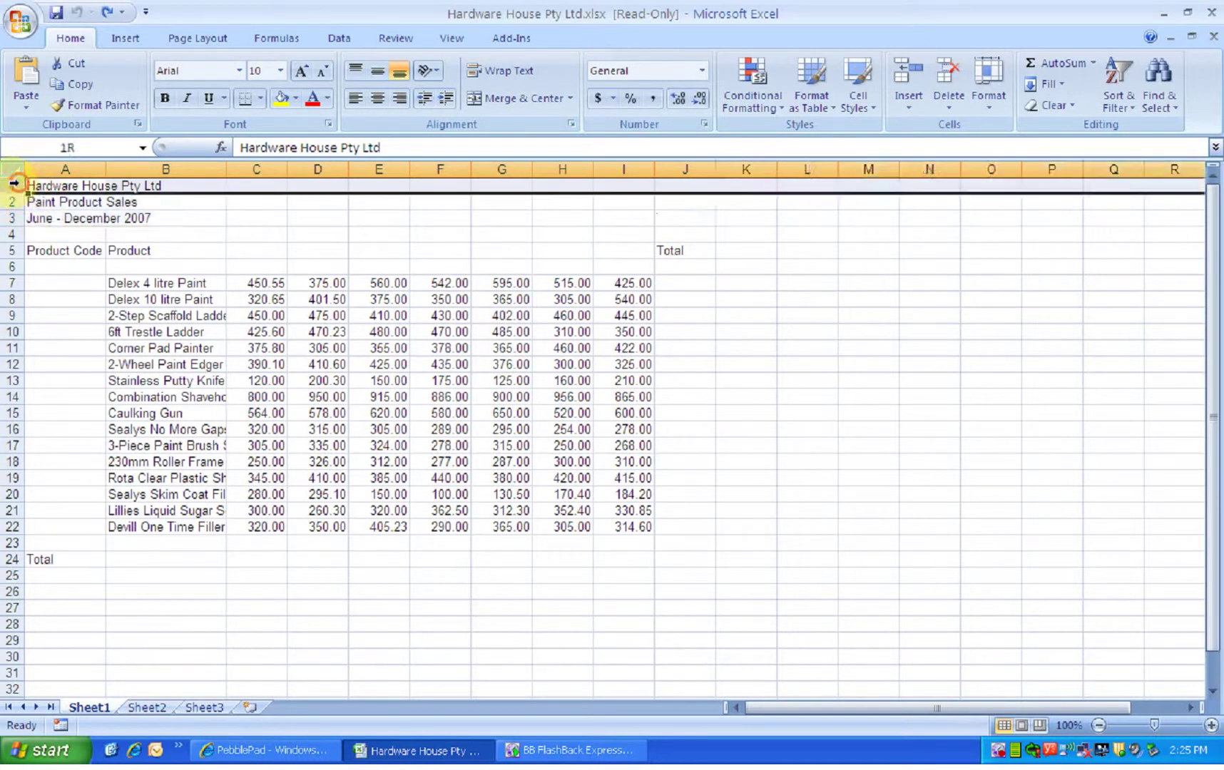
left_click_drag(36, 185, 681, 187)
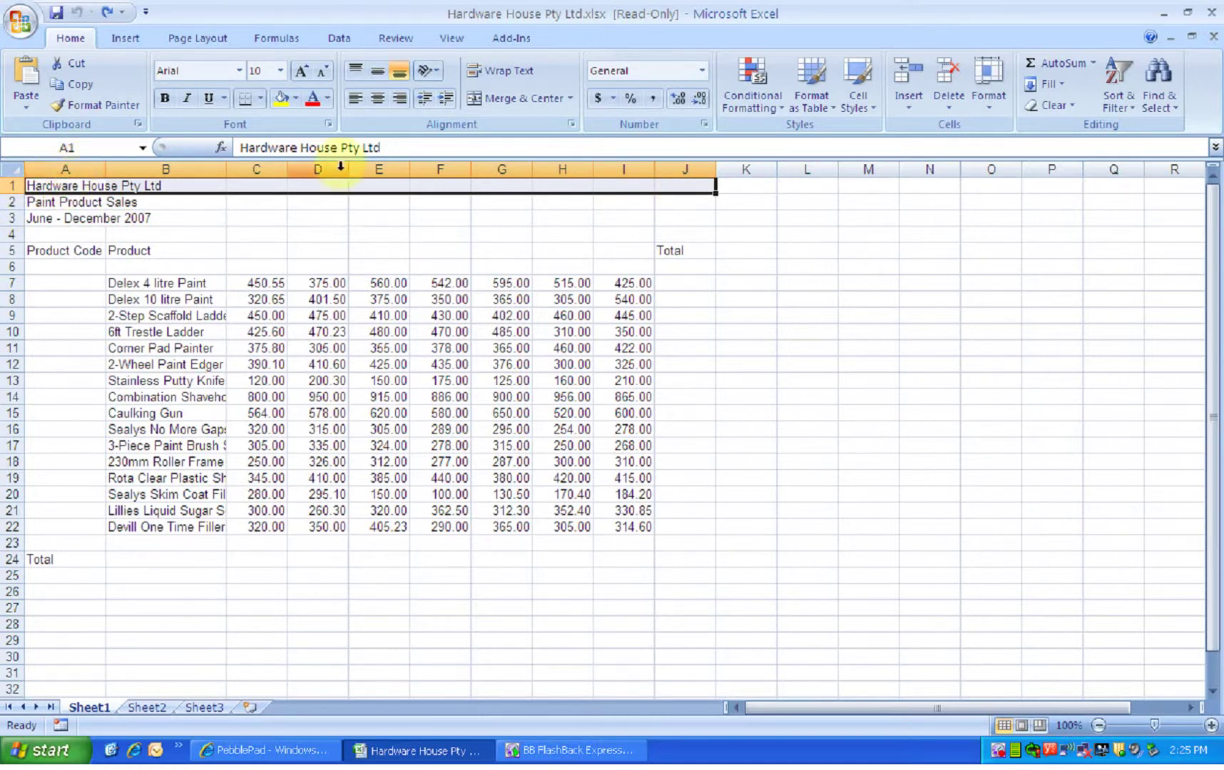
left_click(568, 100)
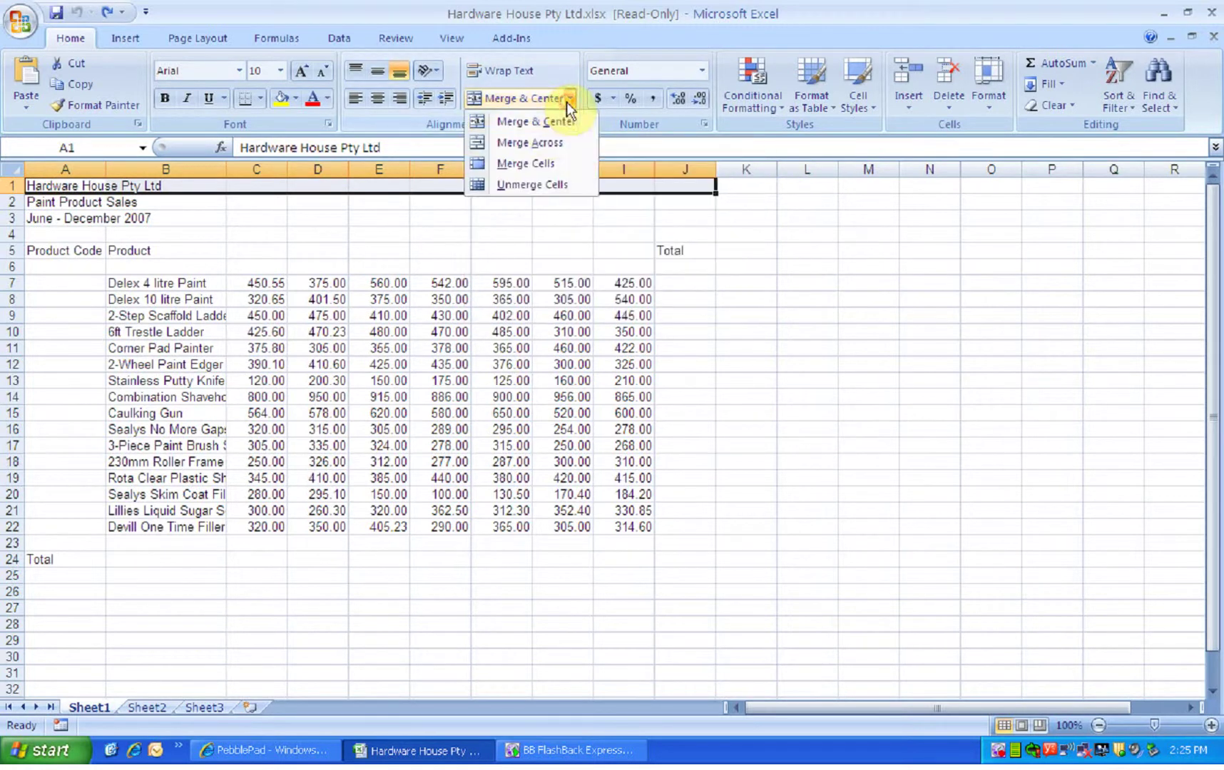
left_click(549, 127)
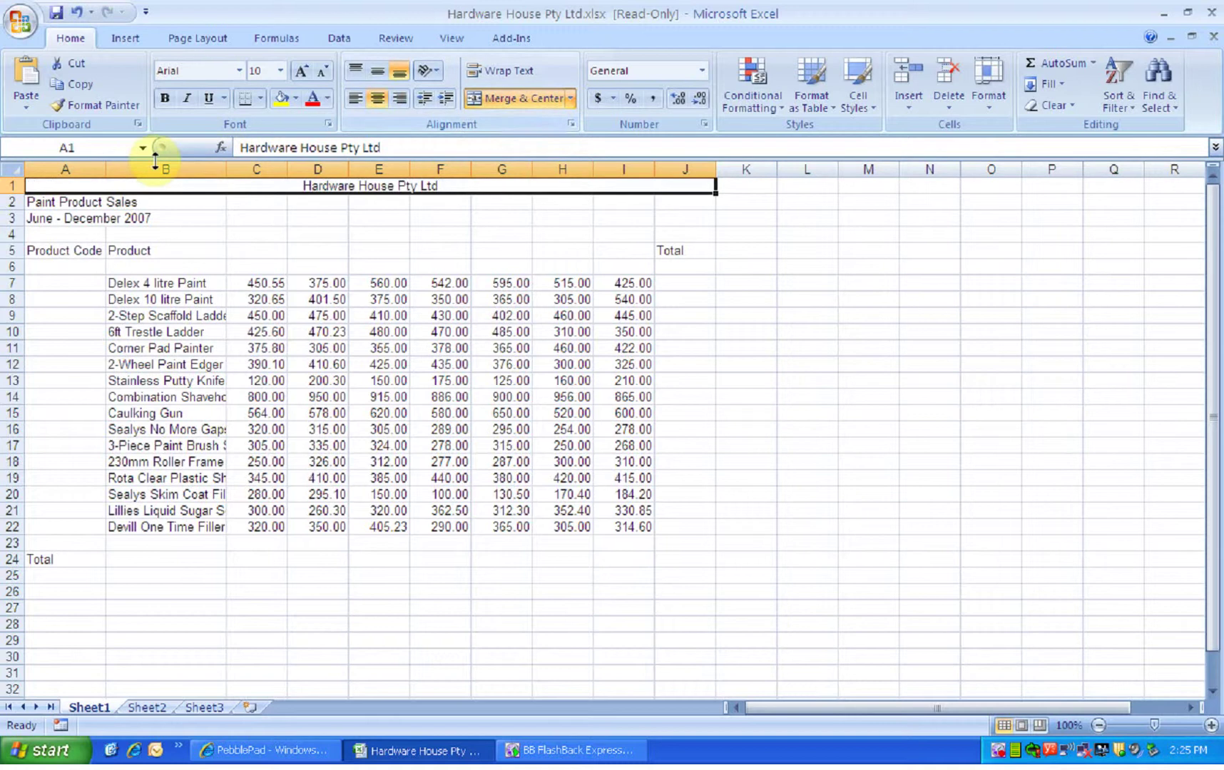
Merge and center the Paint Product Sales title across A2:J2 and the June - December 2007 title across A3:J3
left_click_drag(37, 201, 616, 209)
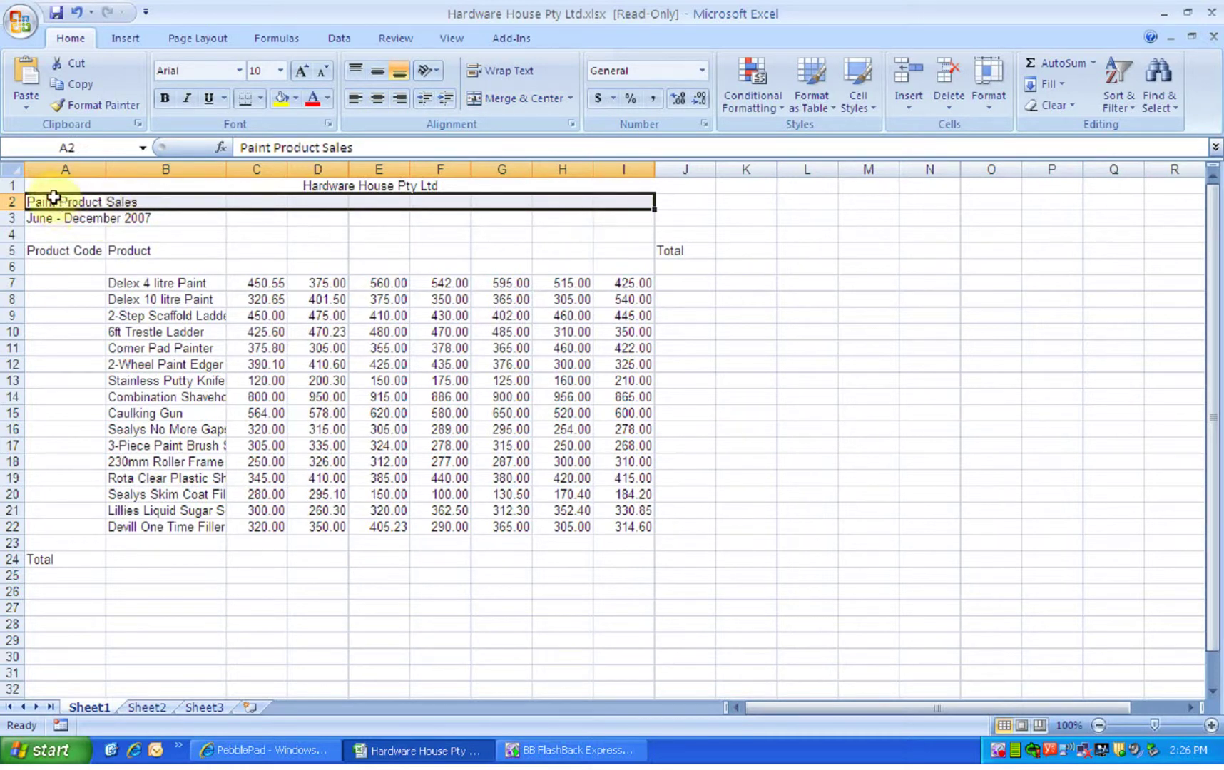
left_click_drag(48, 199, 691, 197)
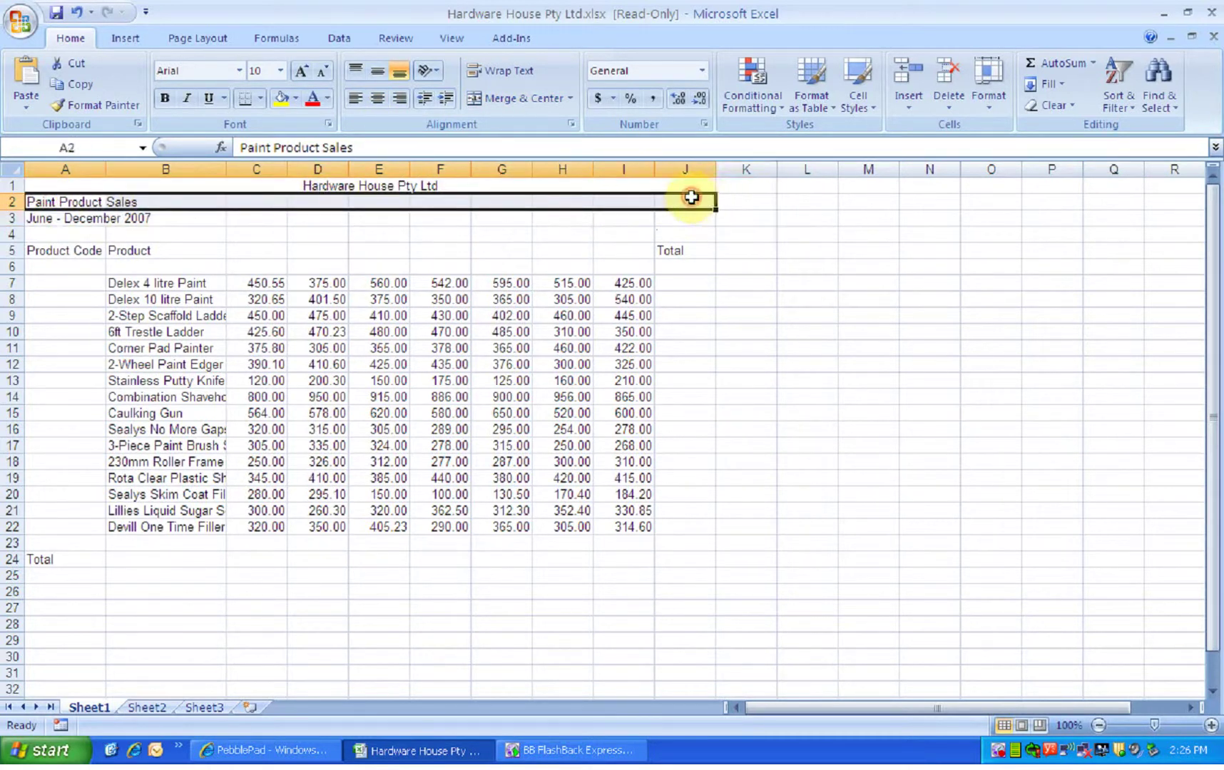
left_click(570, 98)
left_click(565, 124)
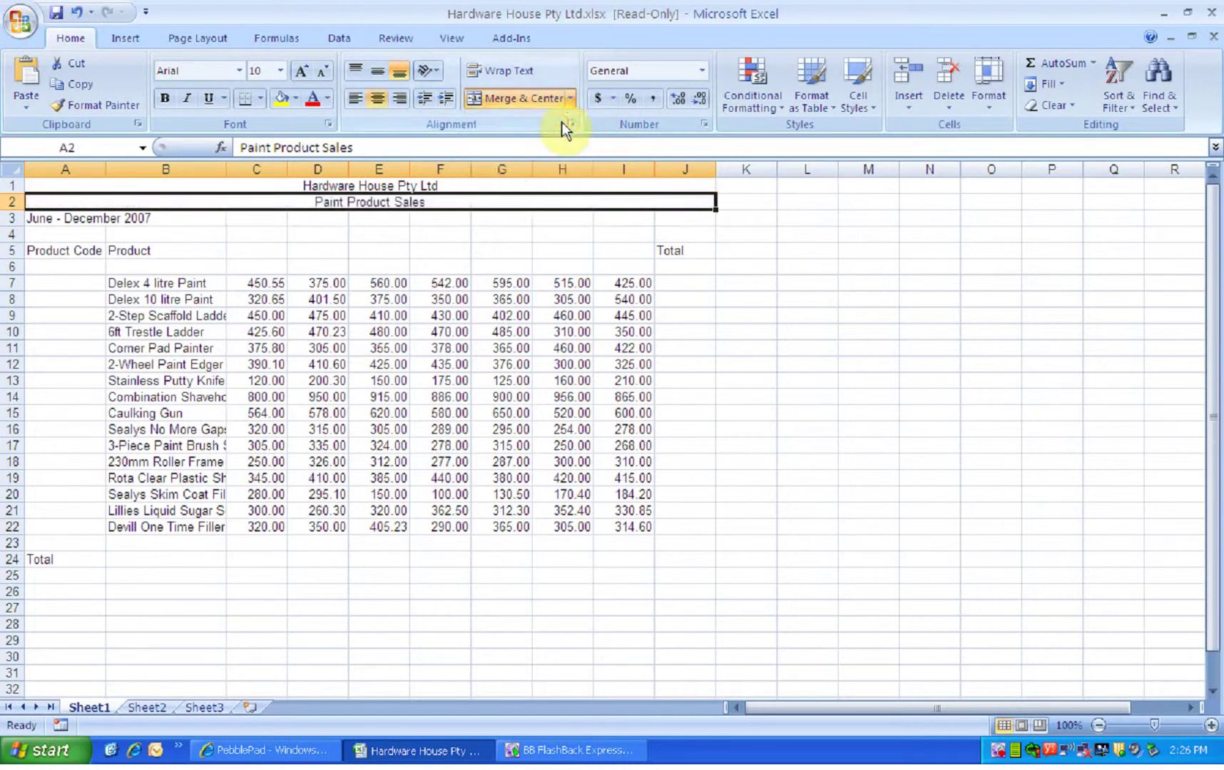
left_click_drag(63, 219, 662, 216)
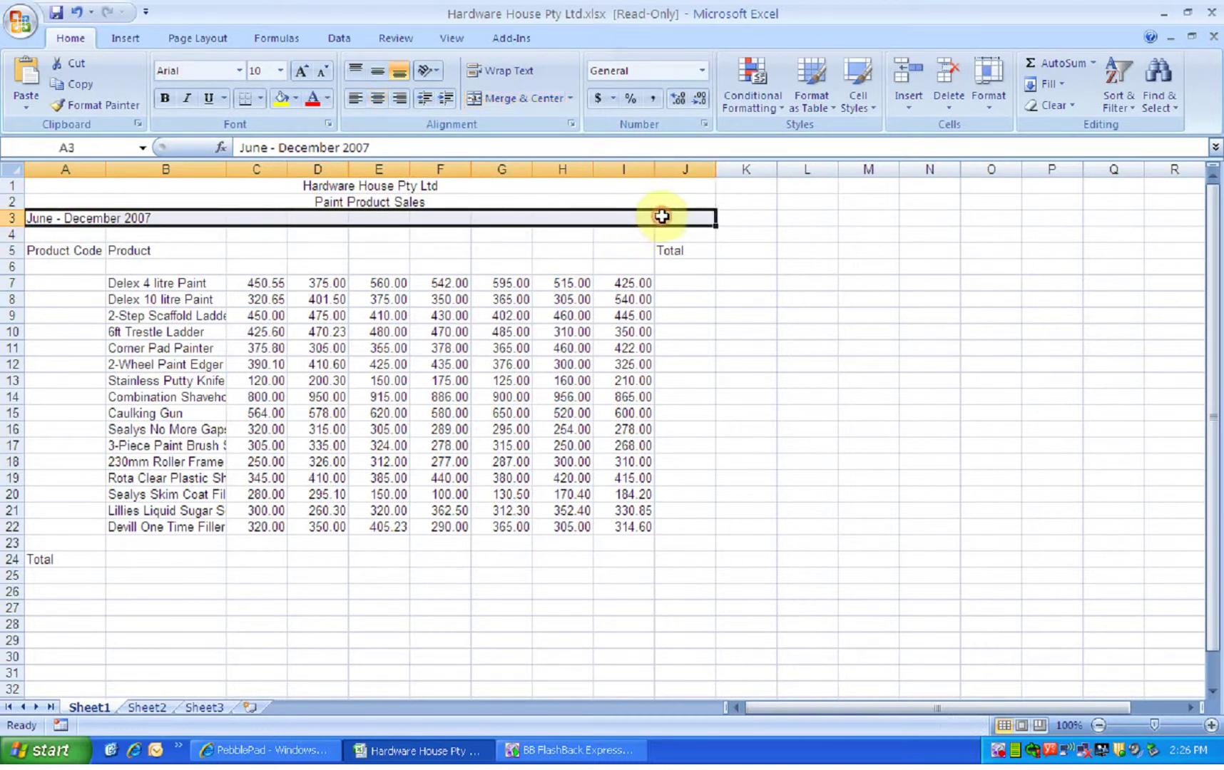
left_click(571, 98)
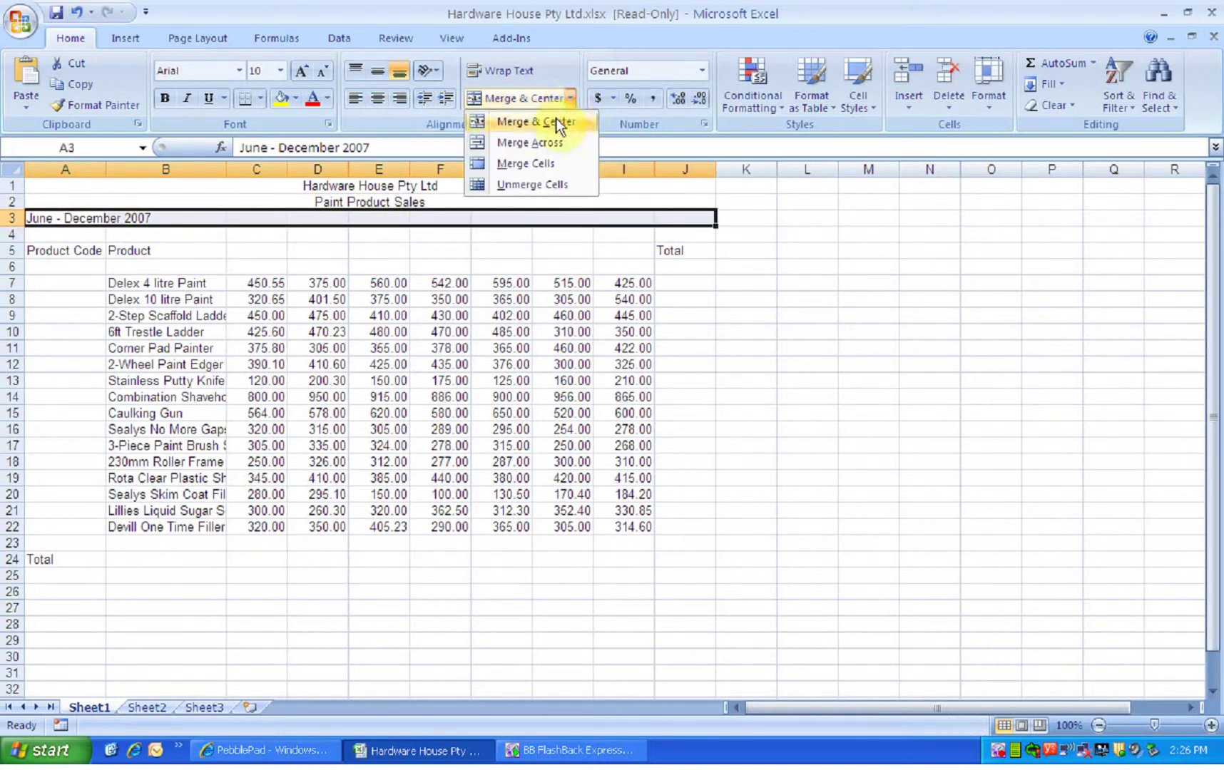
left_click(555, 118)
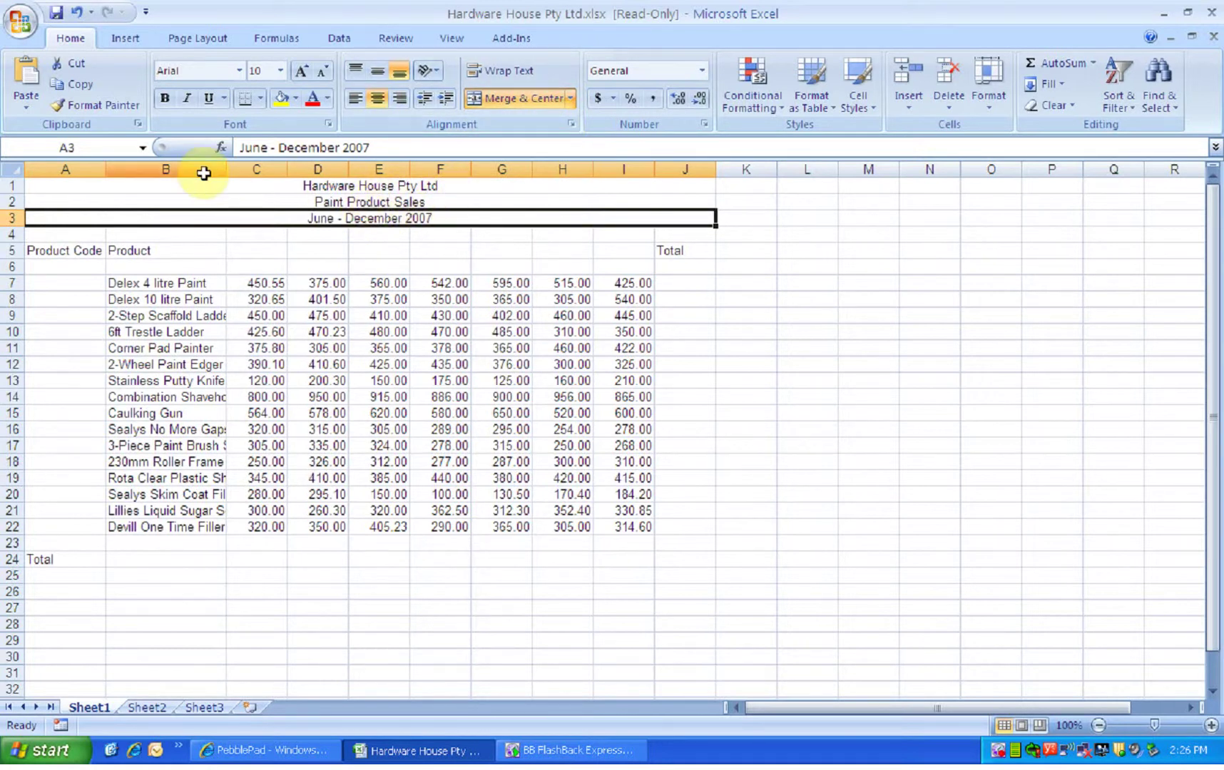
Increase the font size of the three title rows to 16
left_click_drag(99, 185, 345, 221)
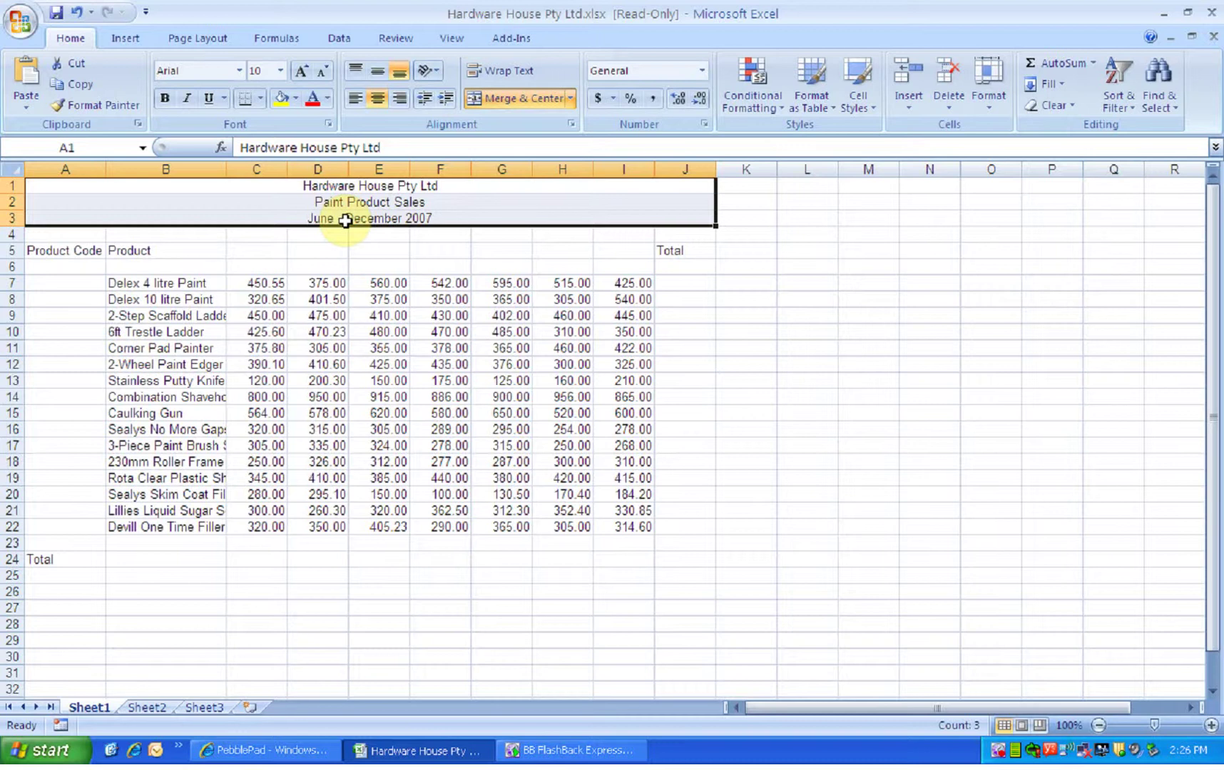
left_click(282, 71)
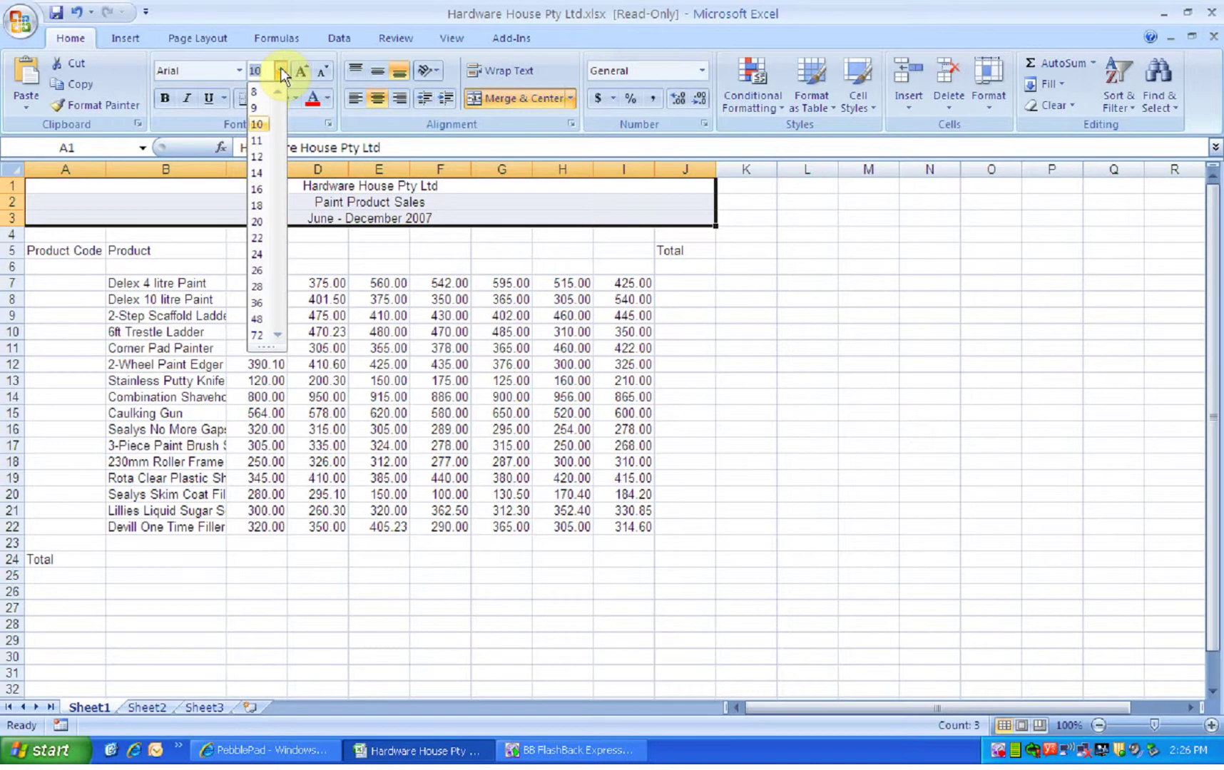
left_click(280, 67)
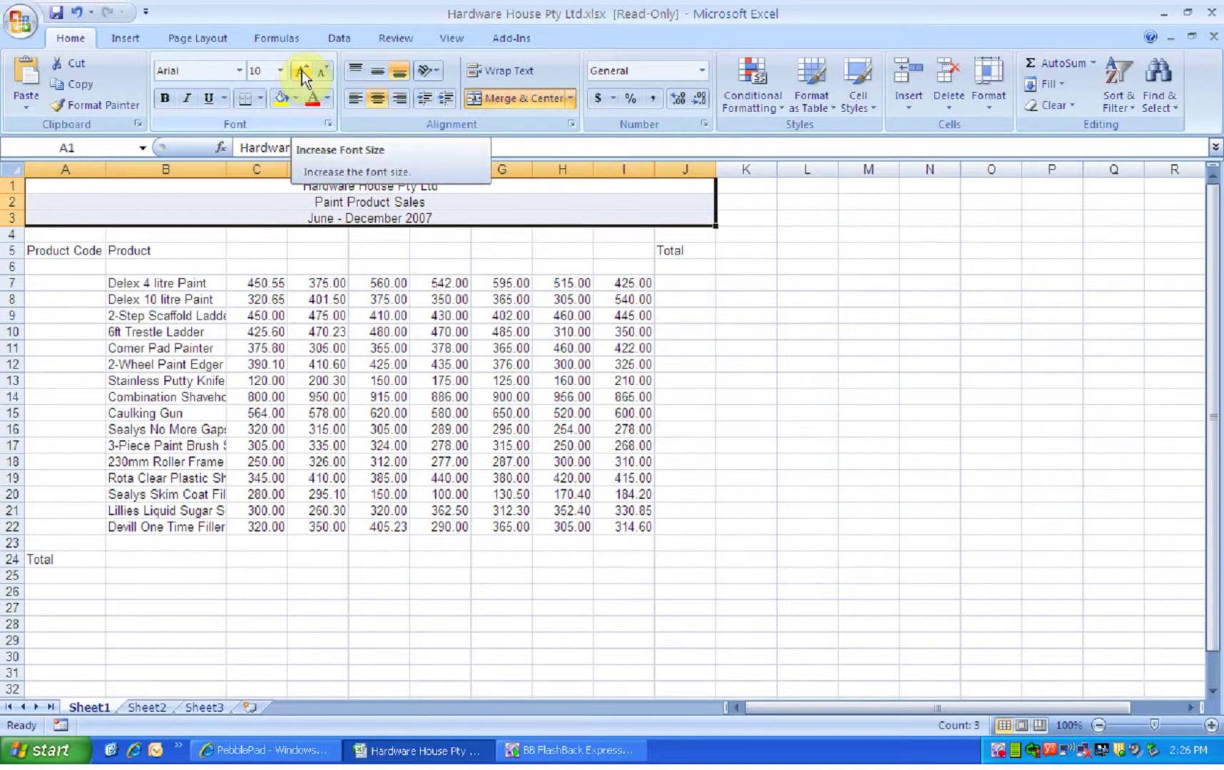
left_click(304, 74)
left_click(305, 74)
left_click(305, 73)
left_click(305, 74)
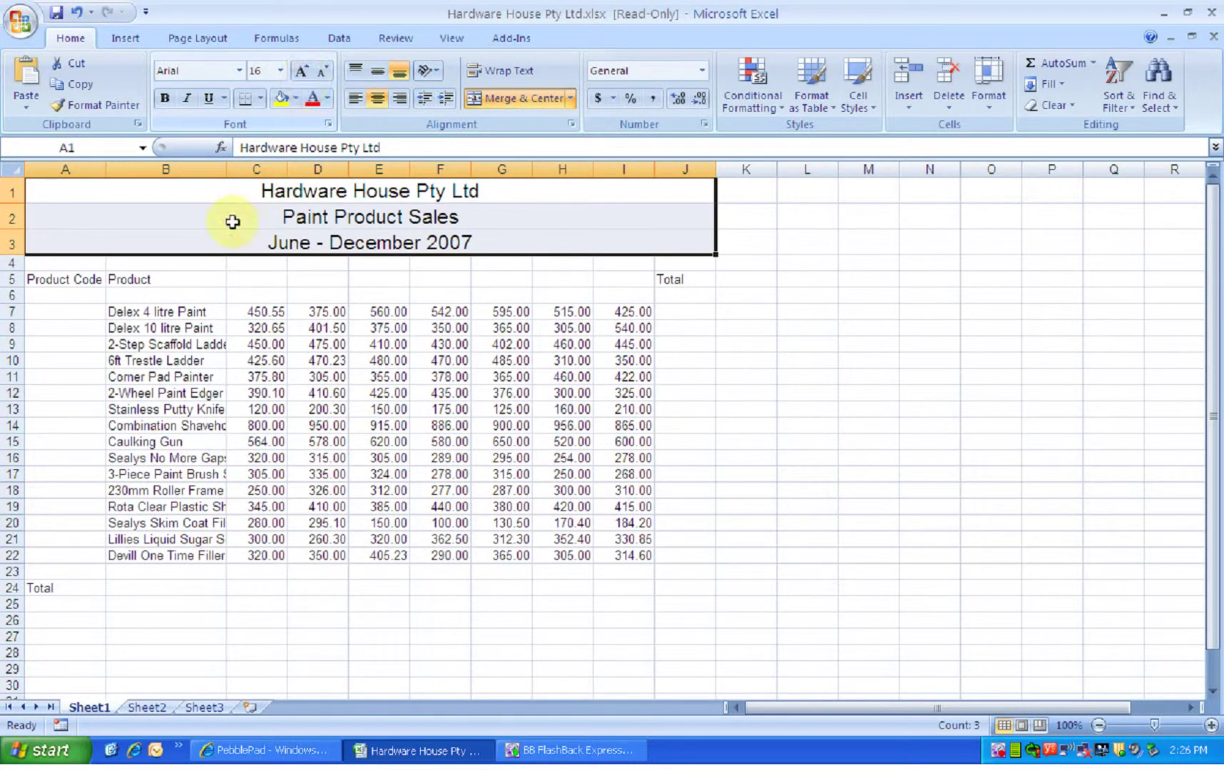
Reduce the font size of the Paint Product Sales and June - December 2007 rows to 11
left_click(123, 218)
left_click_drag(123, 217, 124, 232)
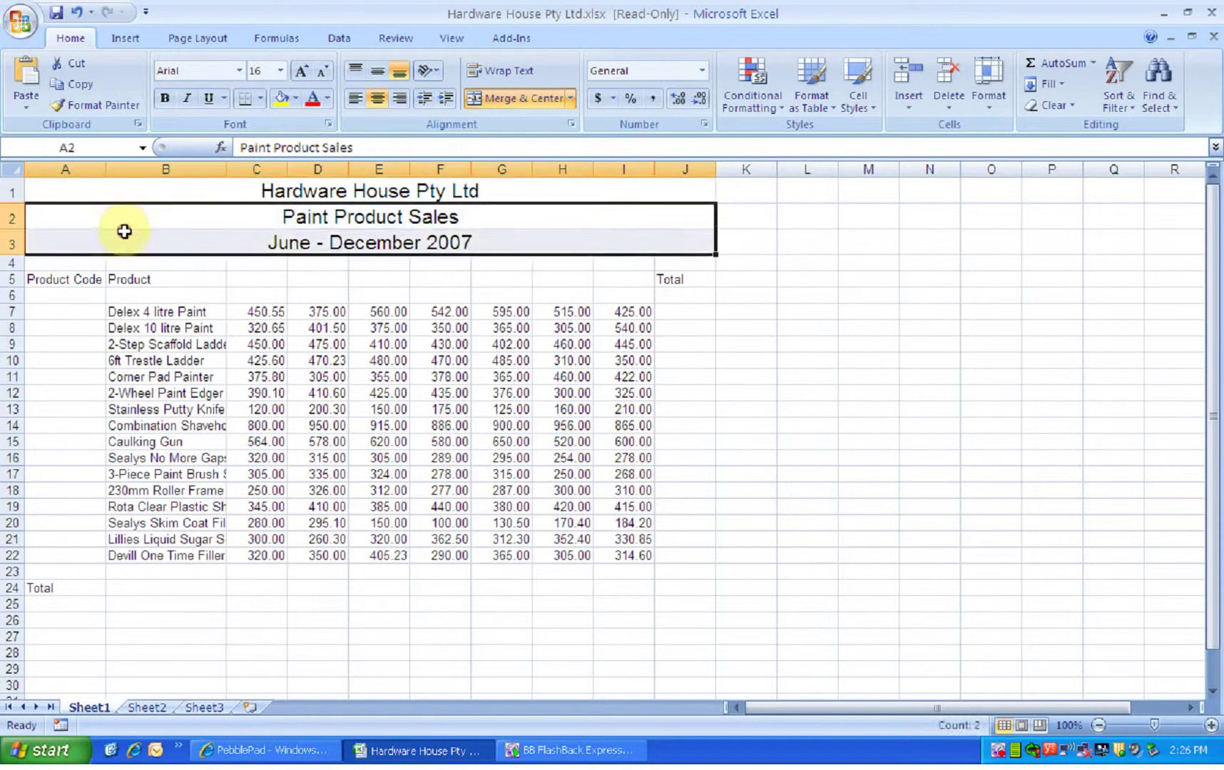
left_click(321, 75)
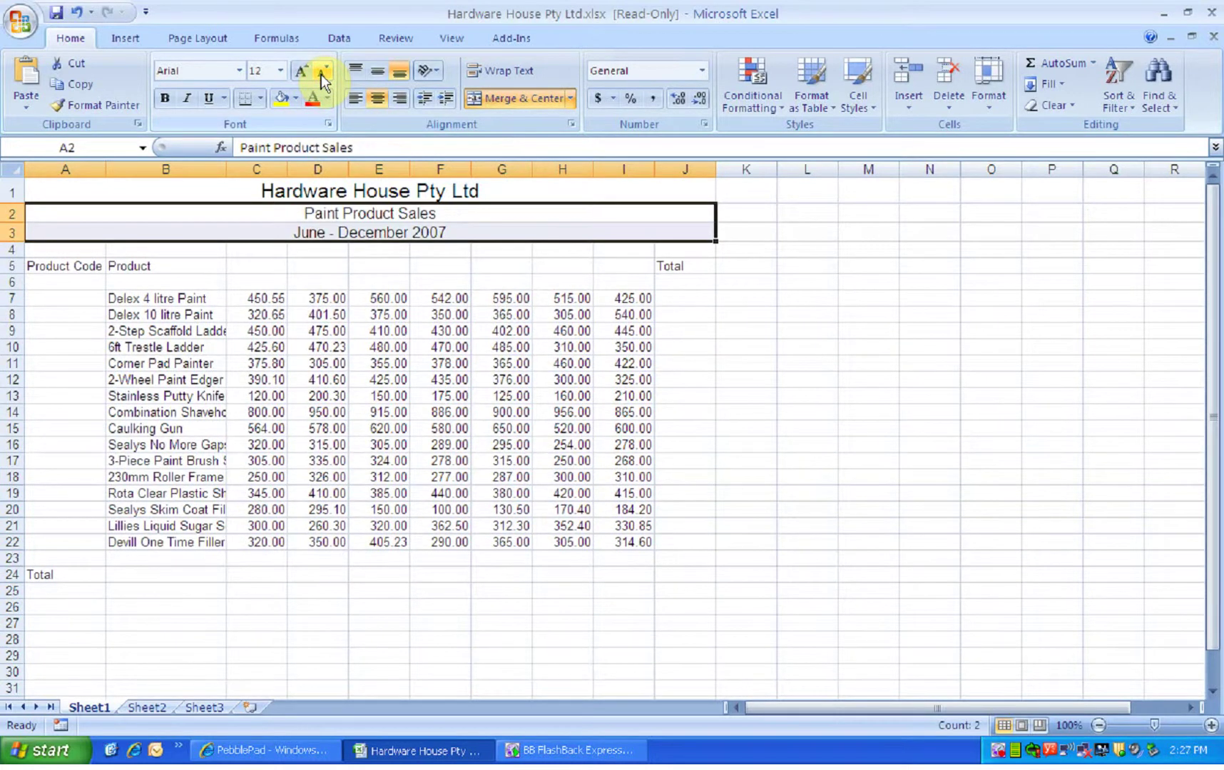
left_click(321, 75)
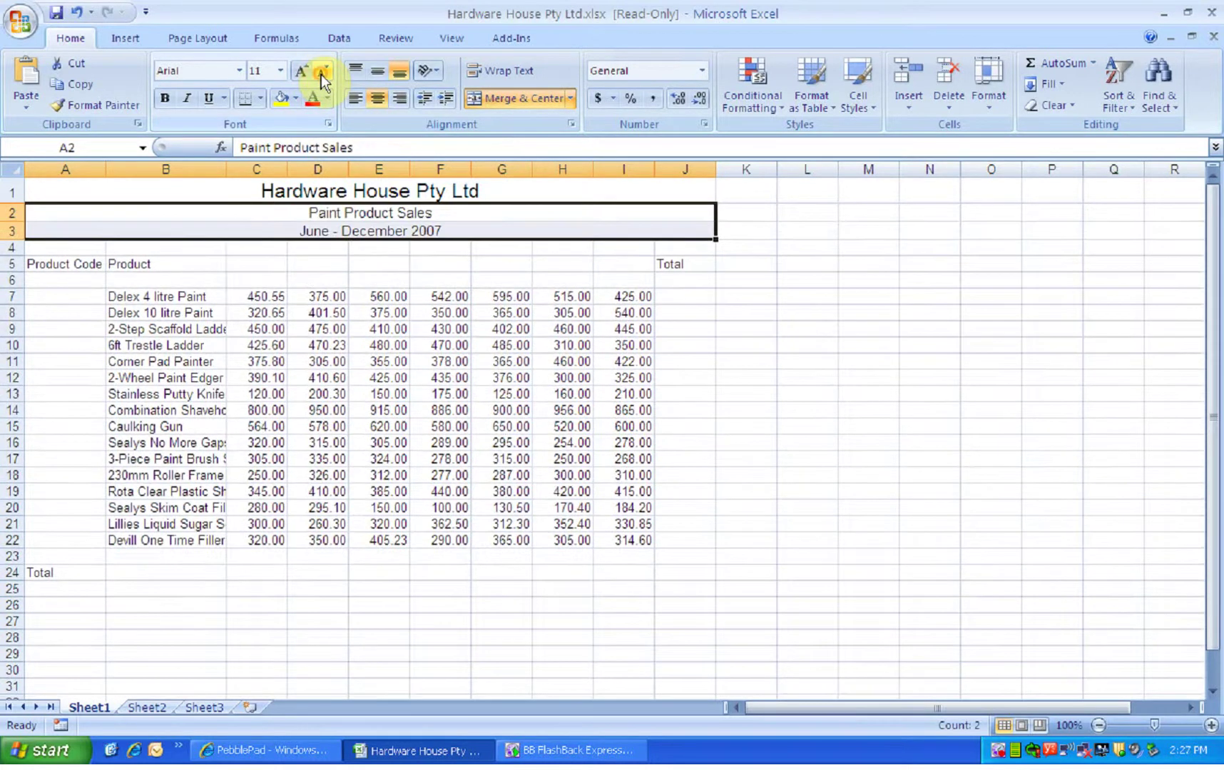
Fill the three merged title rows with a light purple theme color
left_click(328, 191)
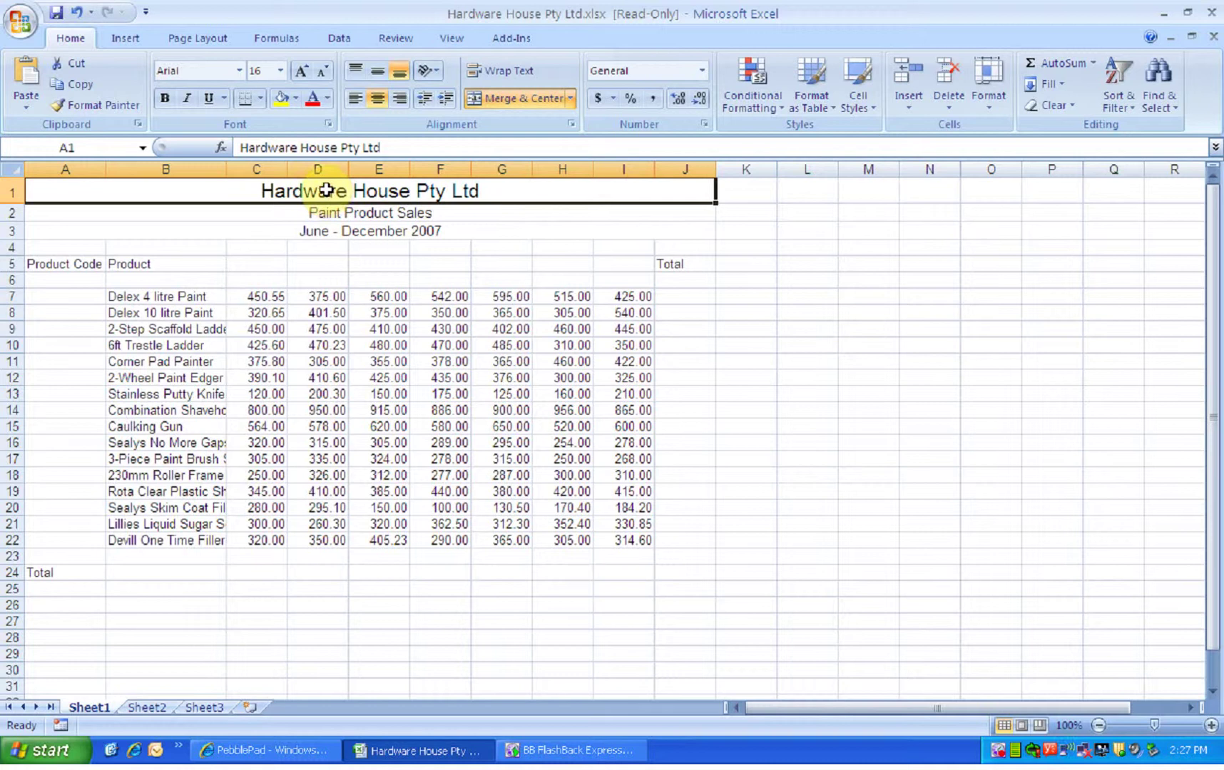
left_click_drag(324, 191, 326, 224)
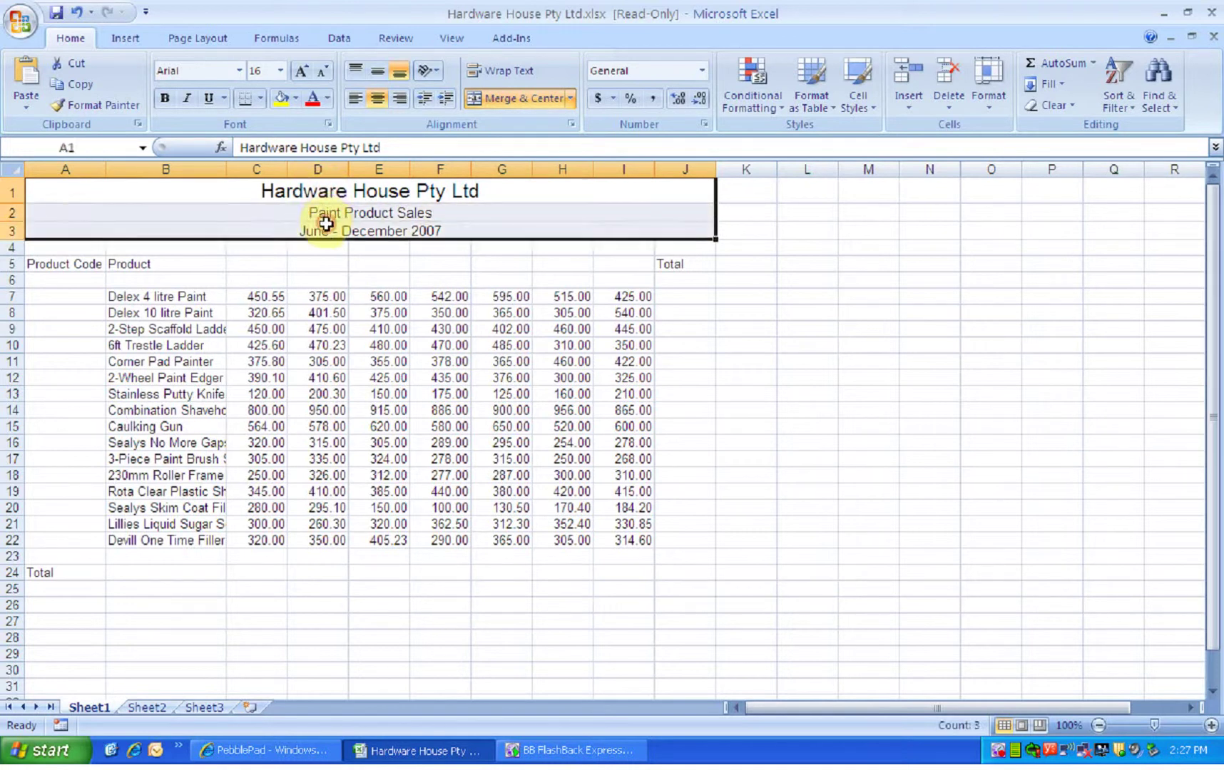
left_click(292, 100)
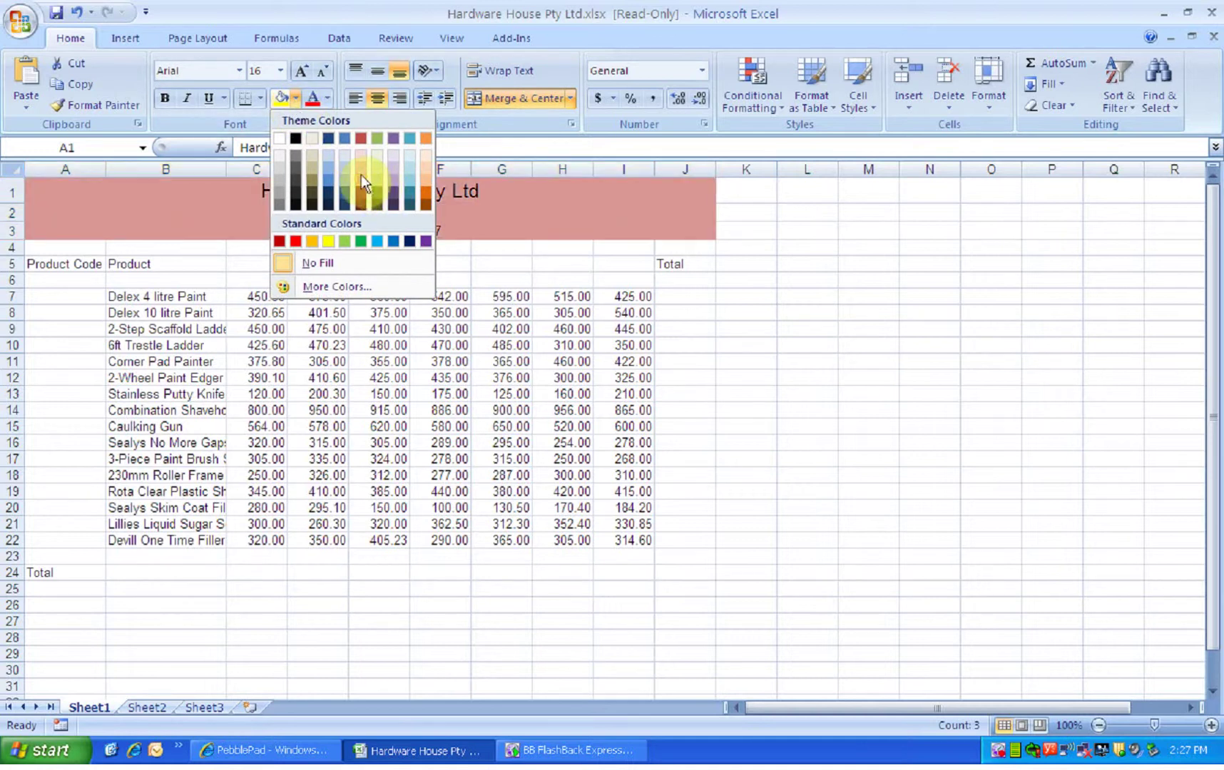
left_click(390, 162)
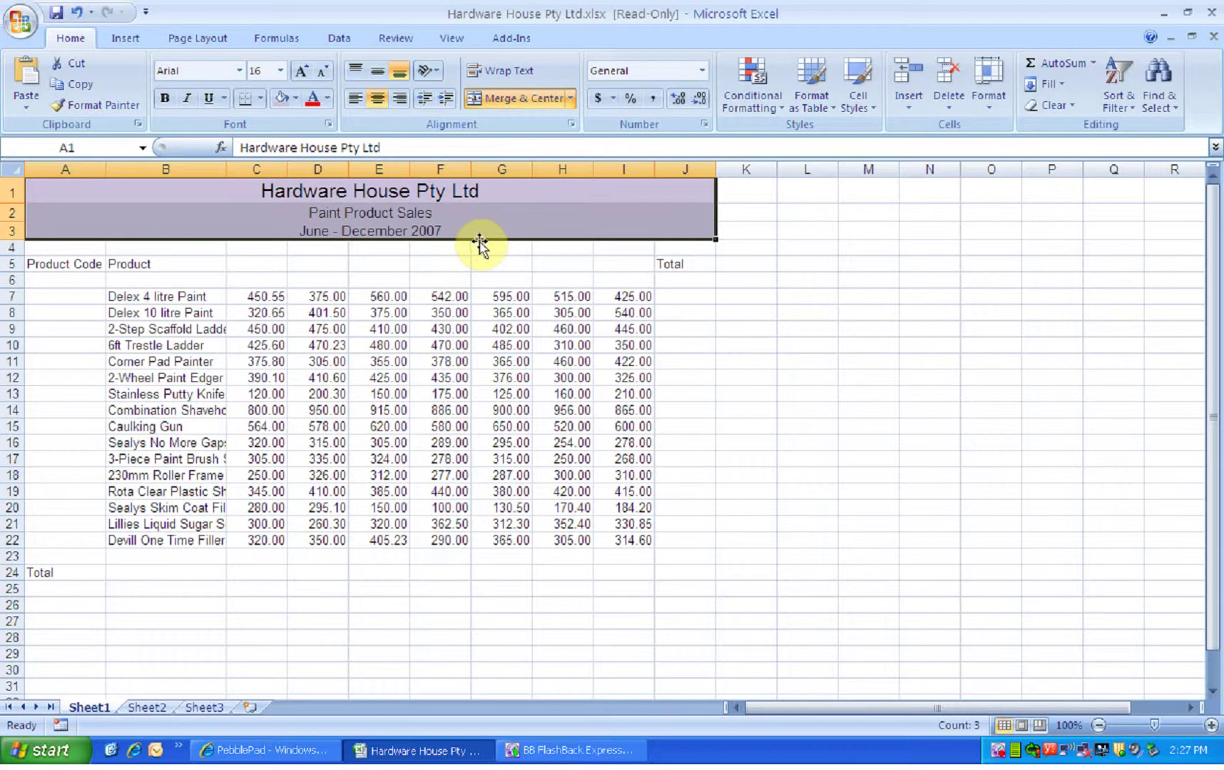
left_click(444, 247)
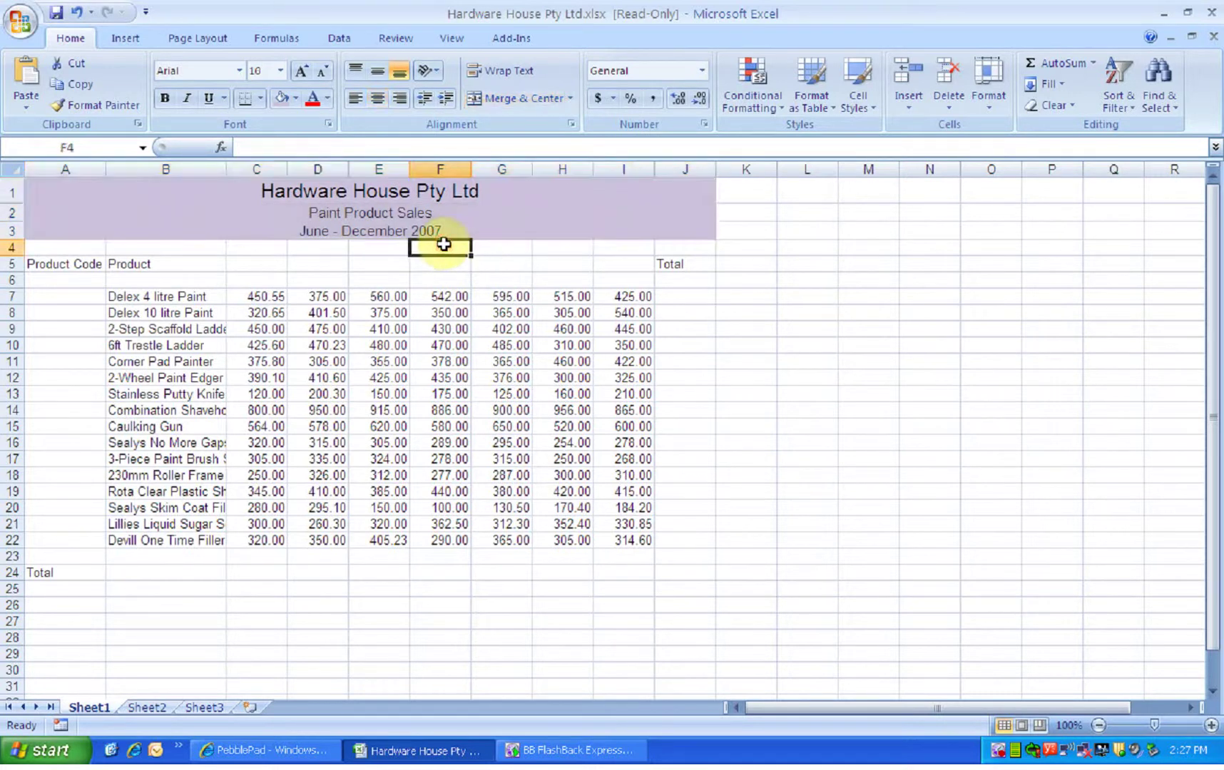
Make the column headings in A5:J5 bold
left_click(57, 265)
left_click_drag(57, 266, 663, 270)
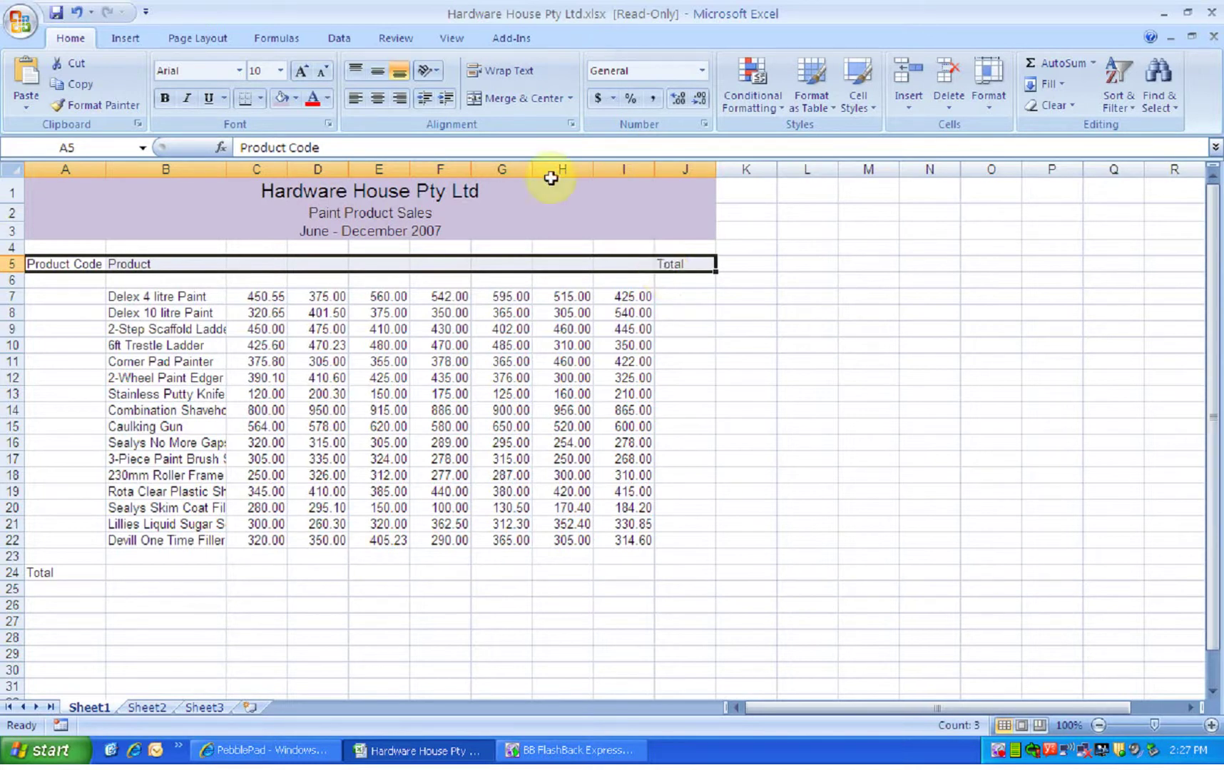
left_click(166, 96)
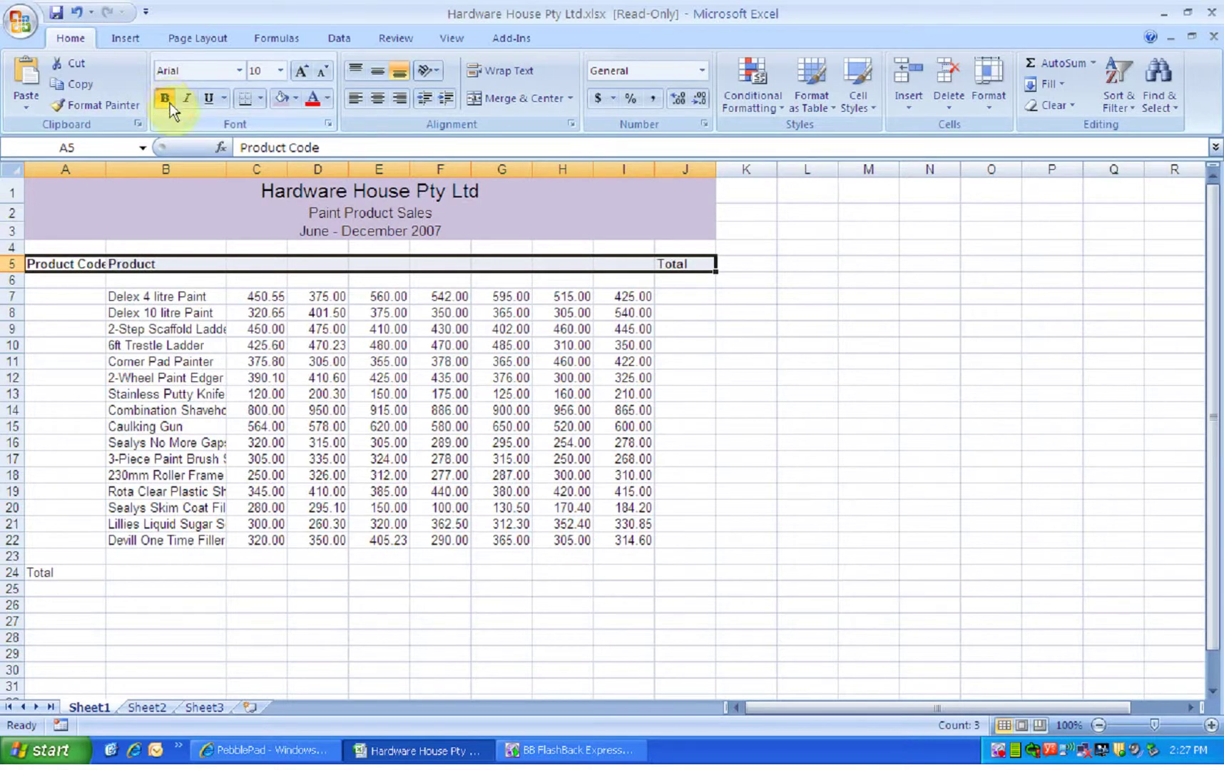
Enter June in C5 and fill the month series across to December in I5
left_click(267, 264)
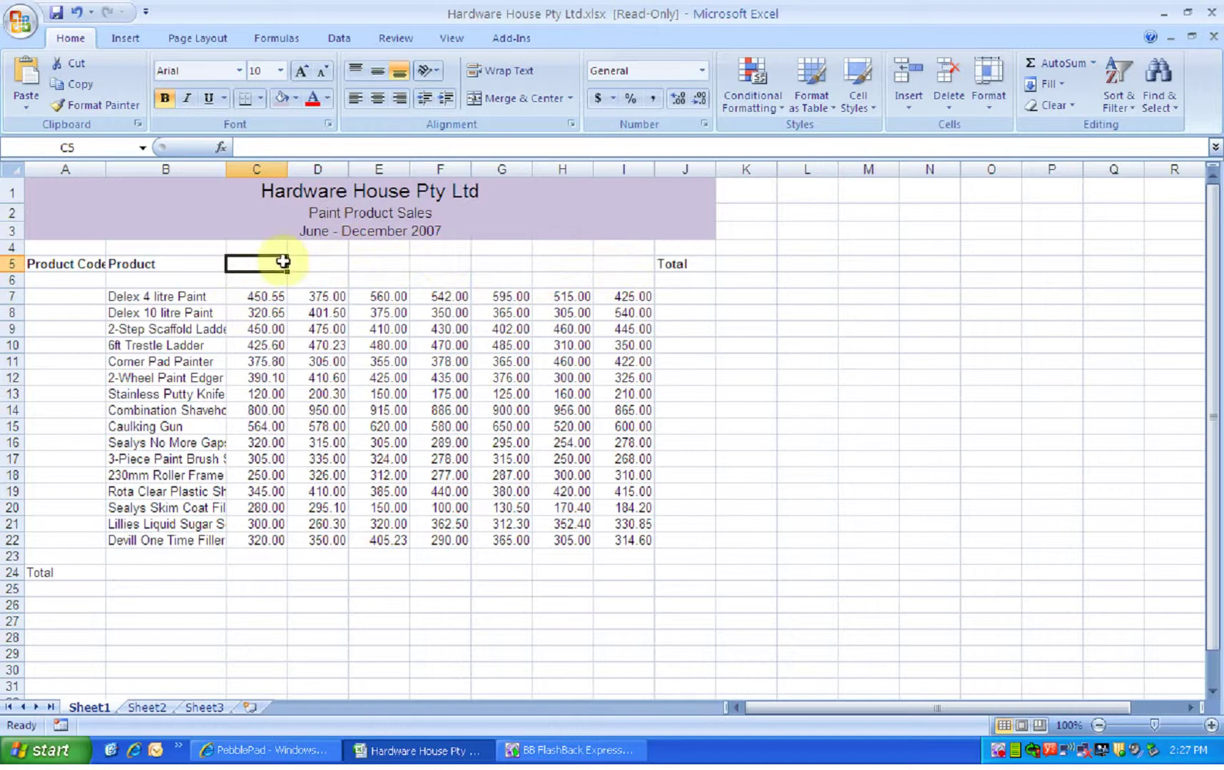
type("June")
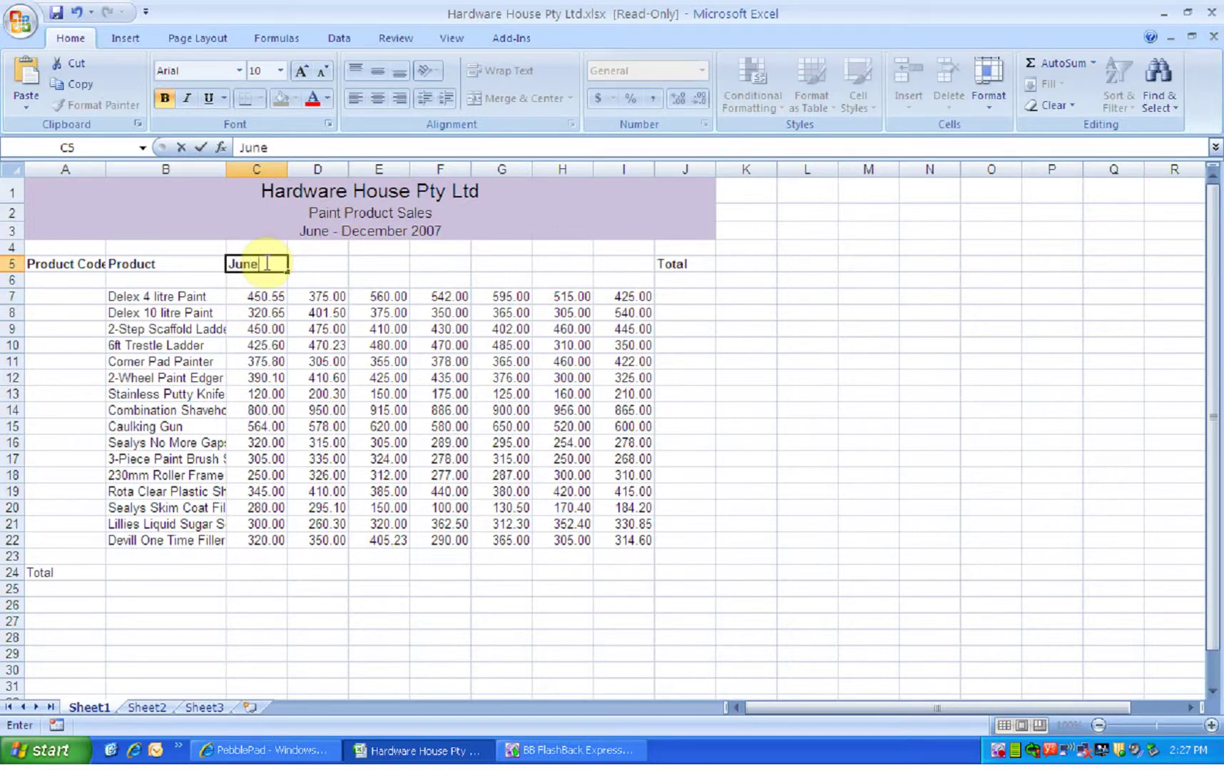
left_click_drag(267, 263, 629, 275)
left_click(266, 263)
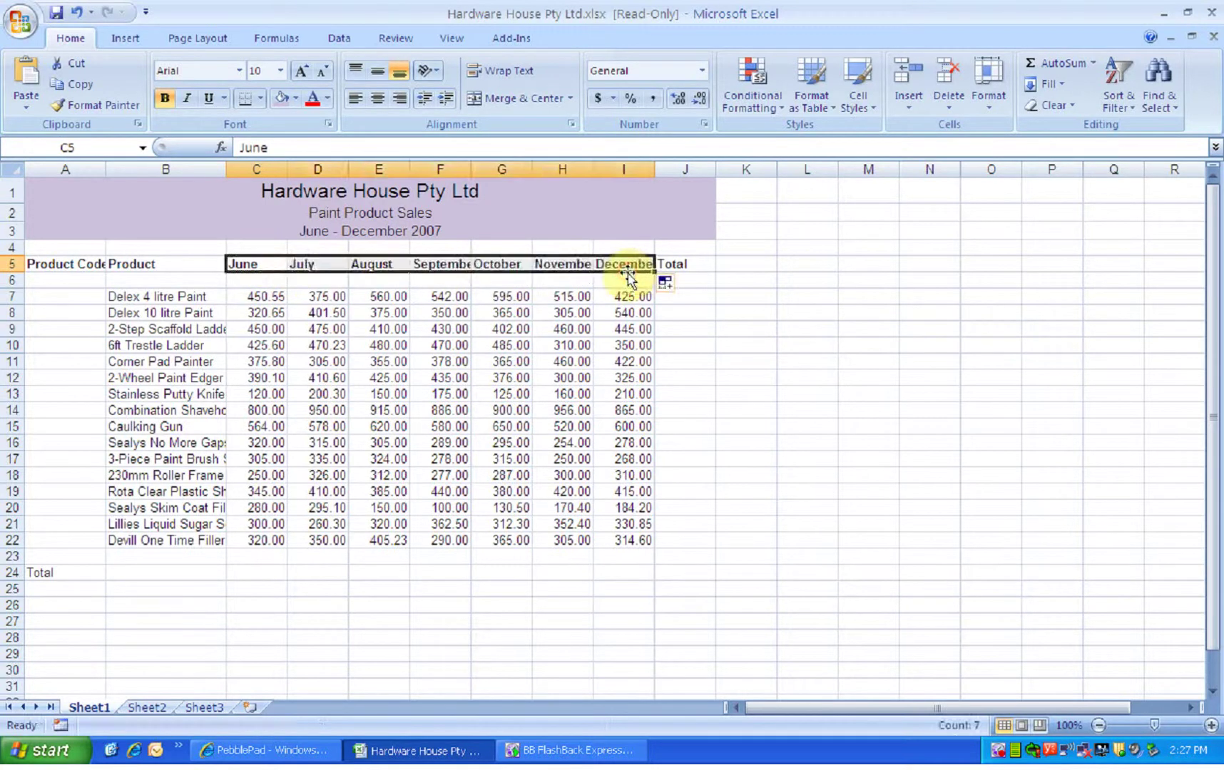
Fit the widths of the September, December and Product Code columns to their contents
double_click(471, 172)
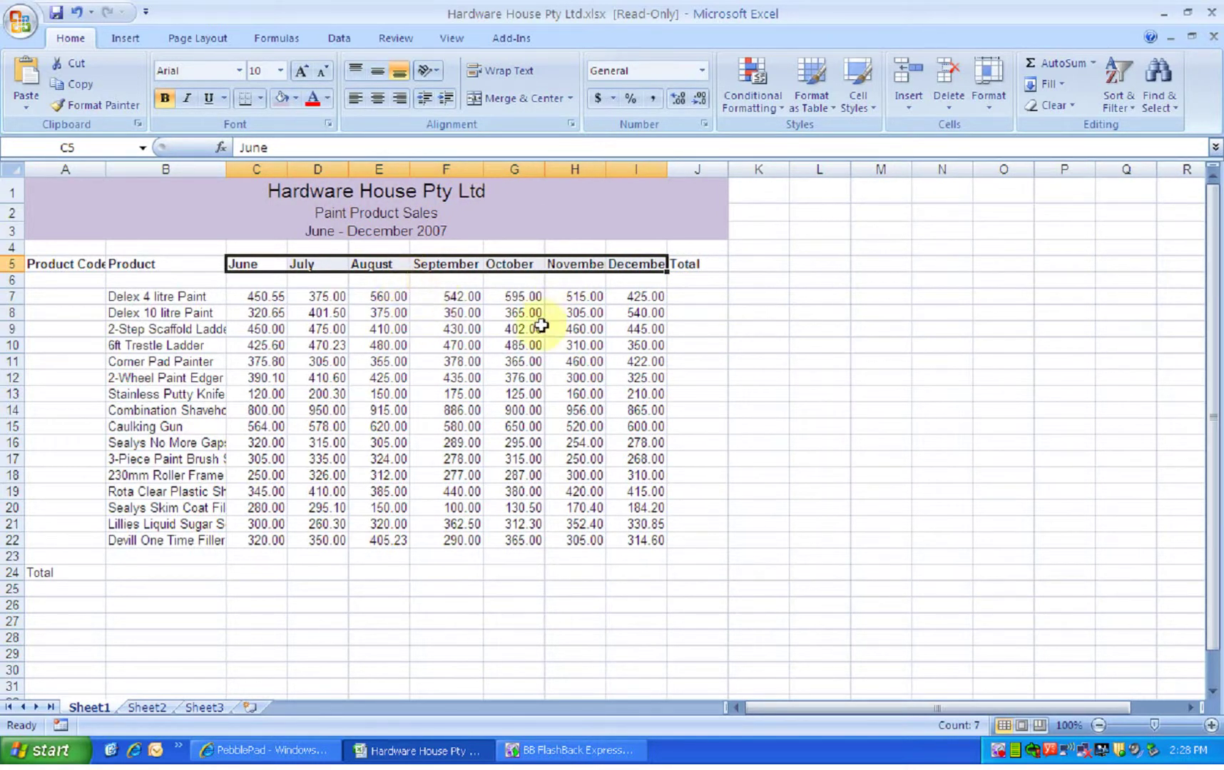
double_click(667, 169)
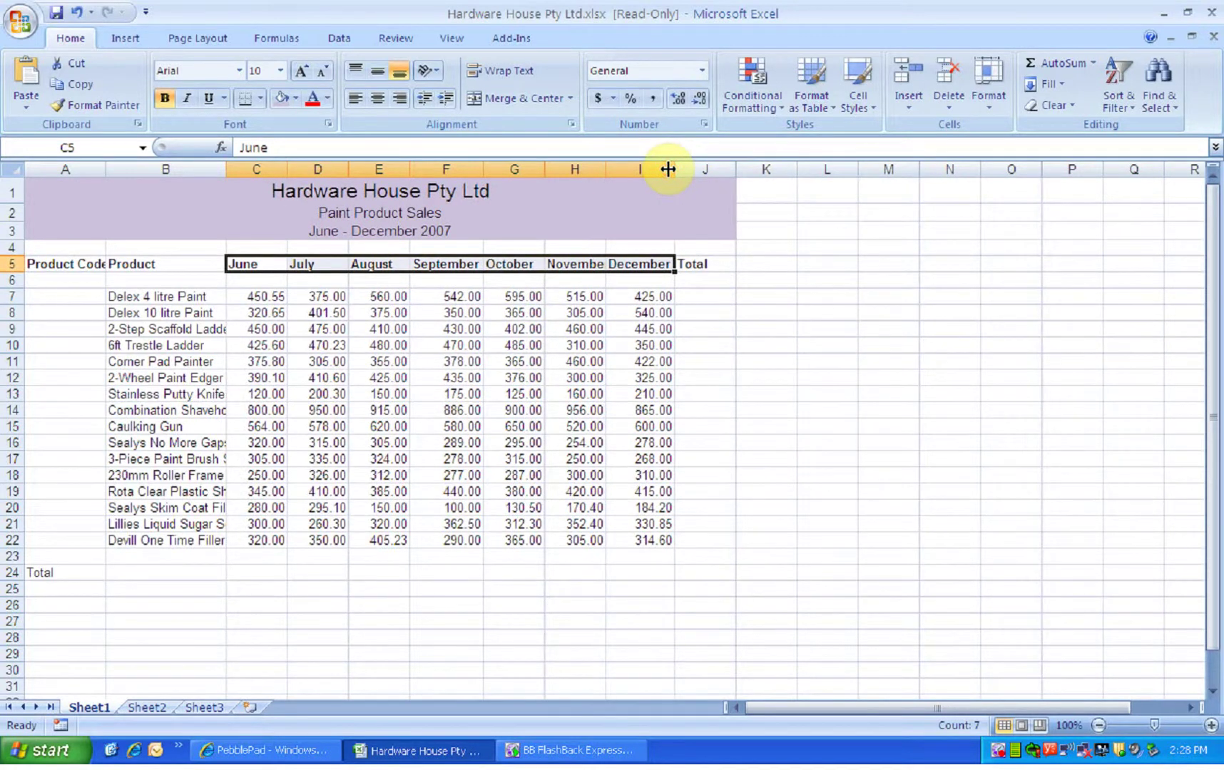
double_click(105, 170)
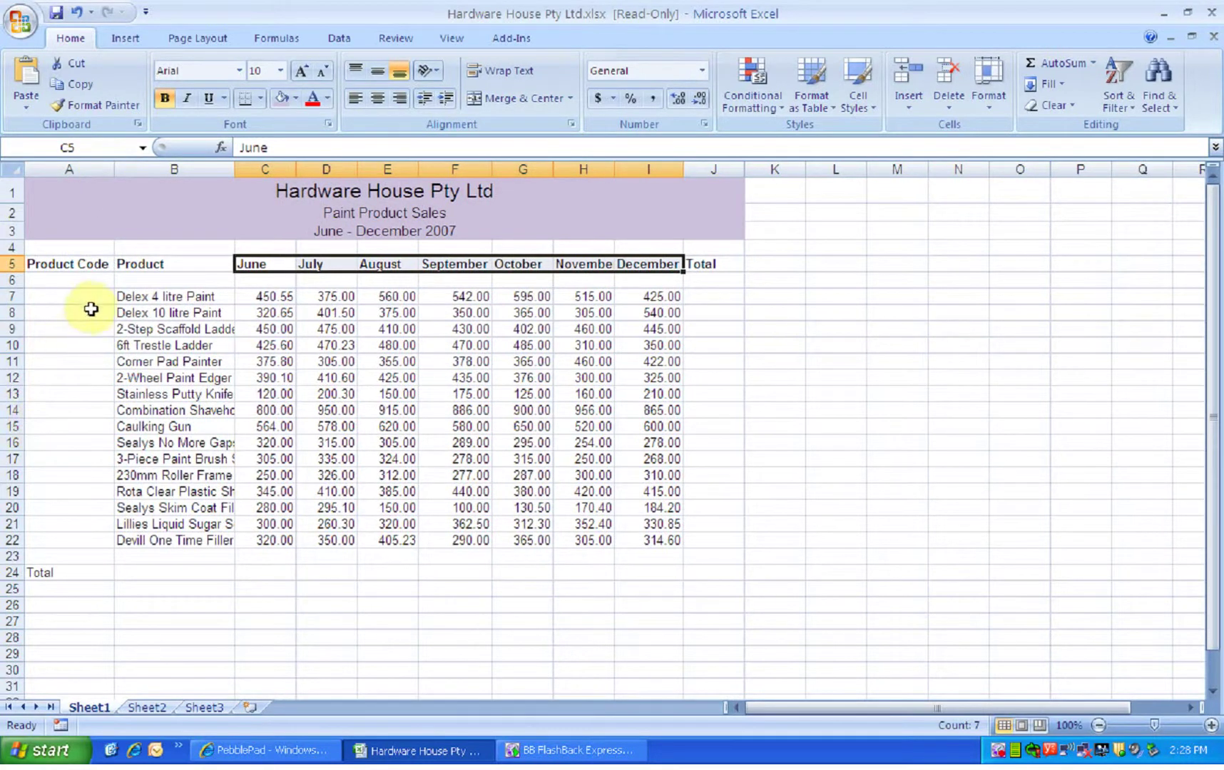
Enter product code 1250 in A7 and fill it down to A22 as a series increasing by 1
left_click(91, 303)
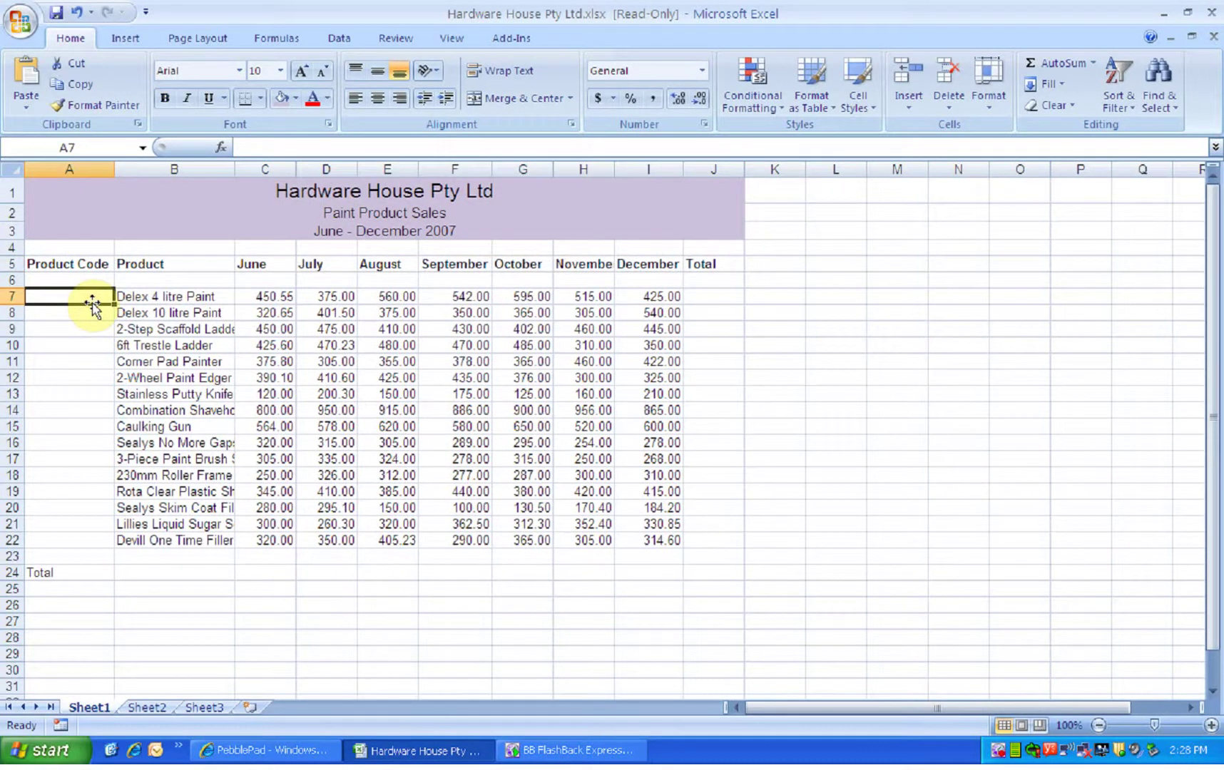
type("1250")
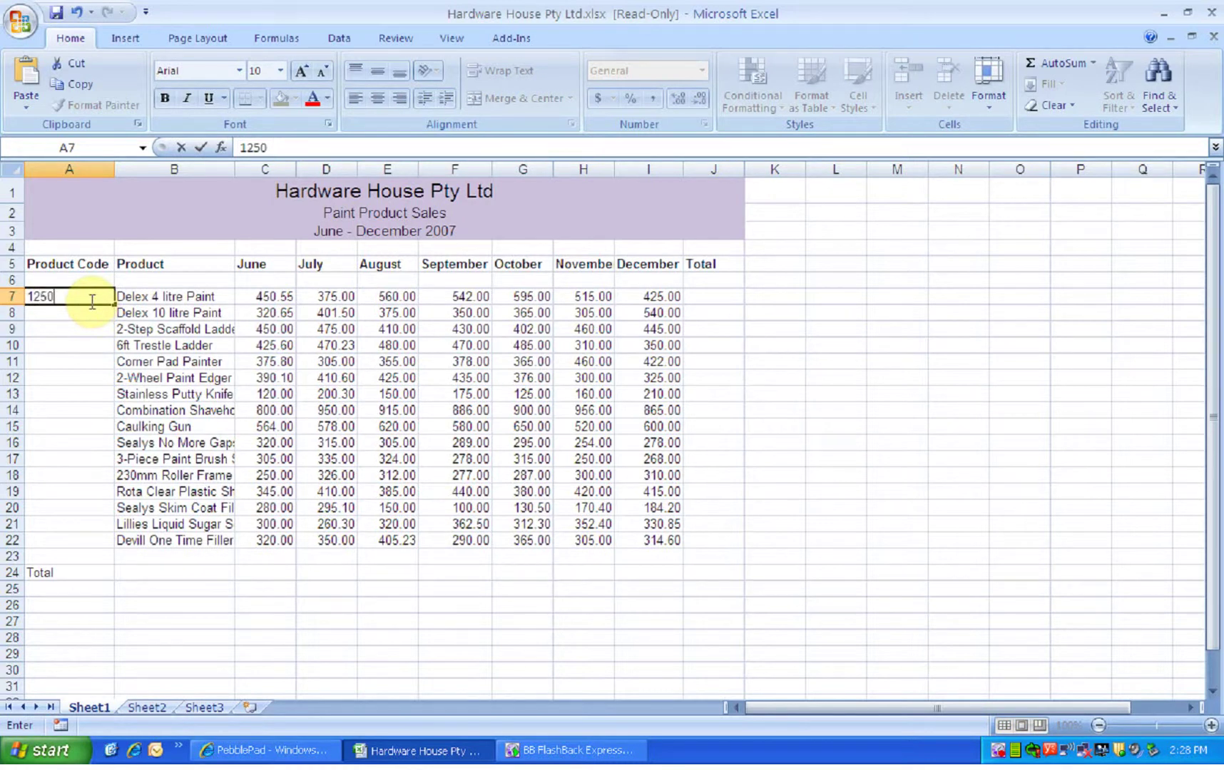
key("Return")
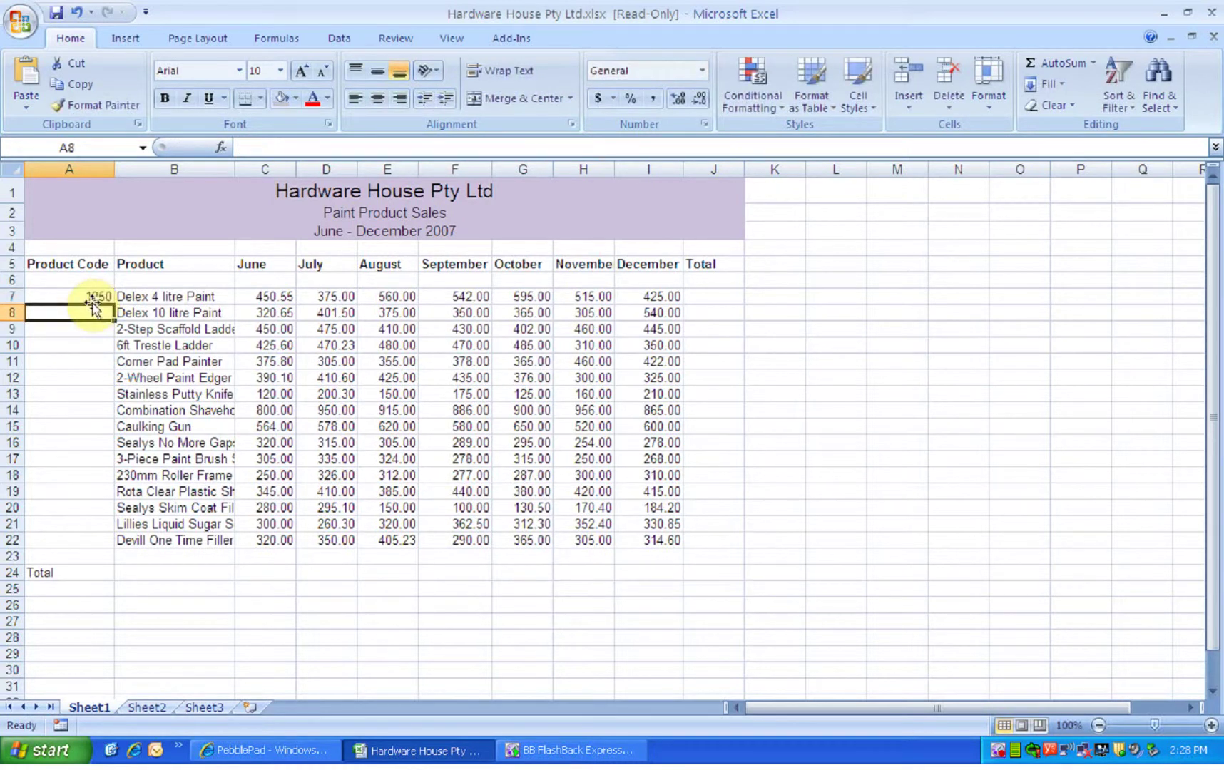
left_click(92, 302)
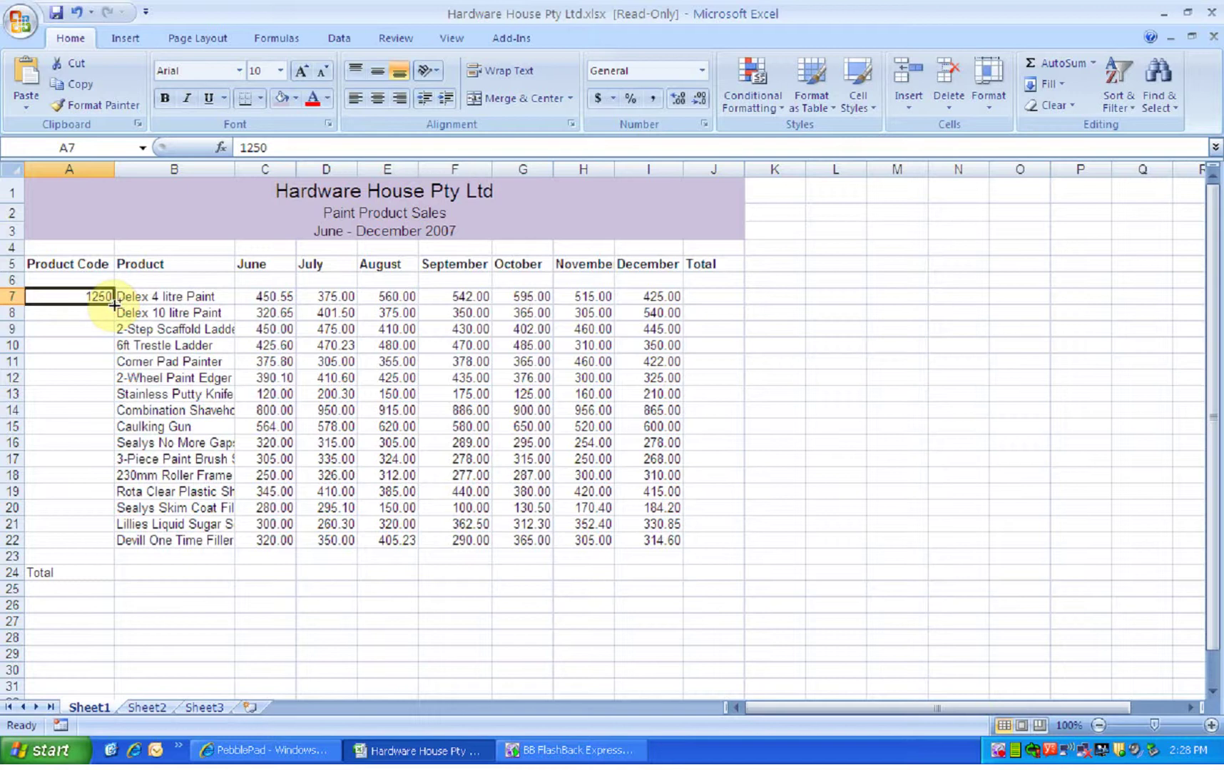
left_click_drag(114, 304, 116, 547)
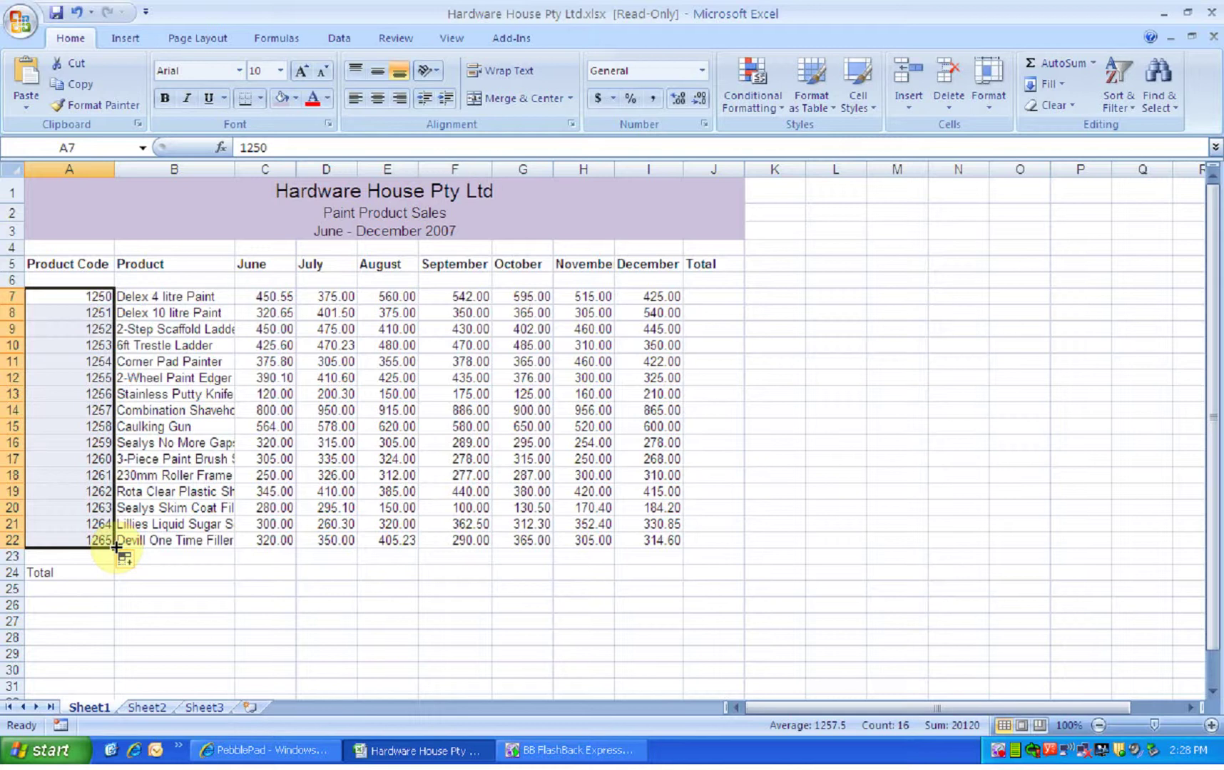
Sum C7:I7 in J7 with AutoSum and copy the formula down the Total column to J22
left_click(712, 297)
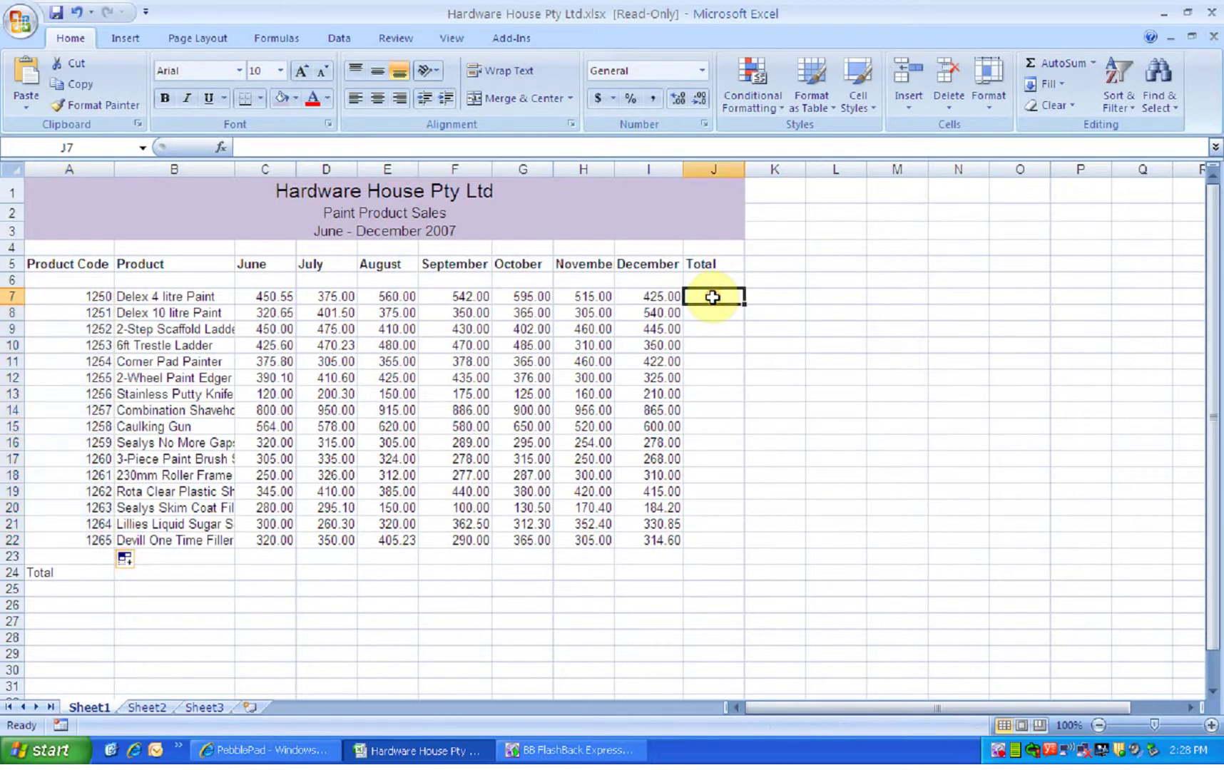
left_click(1093, 65)
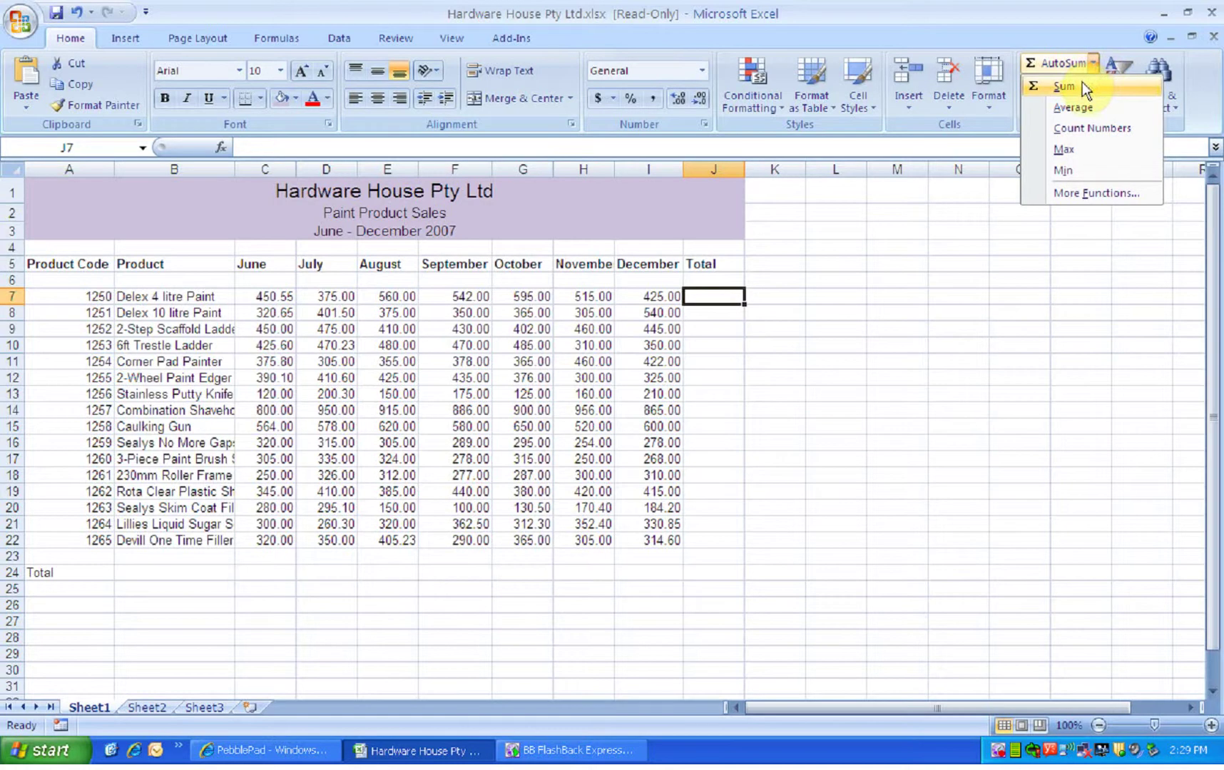
left_click(1083, 85)
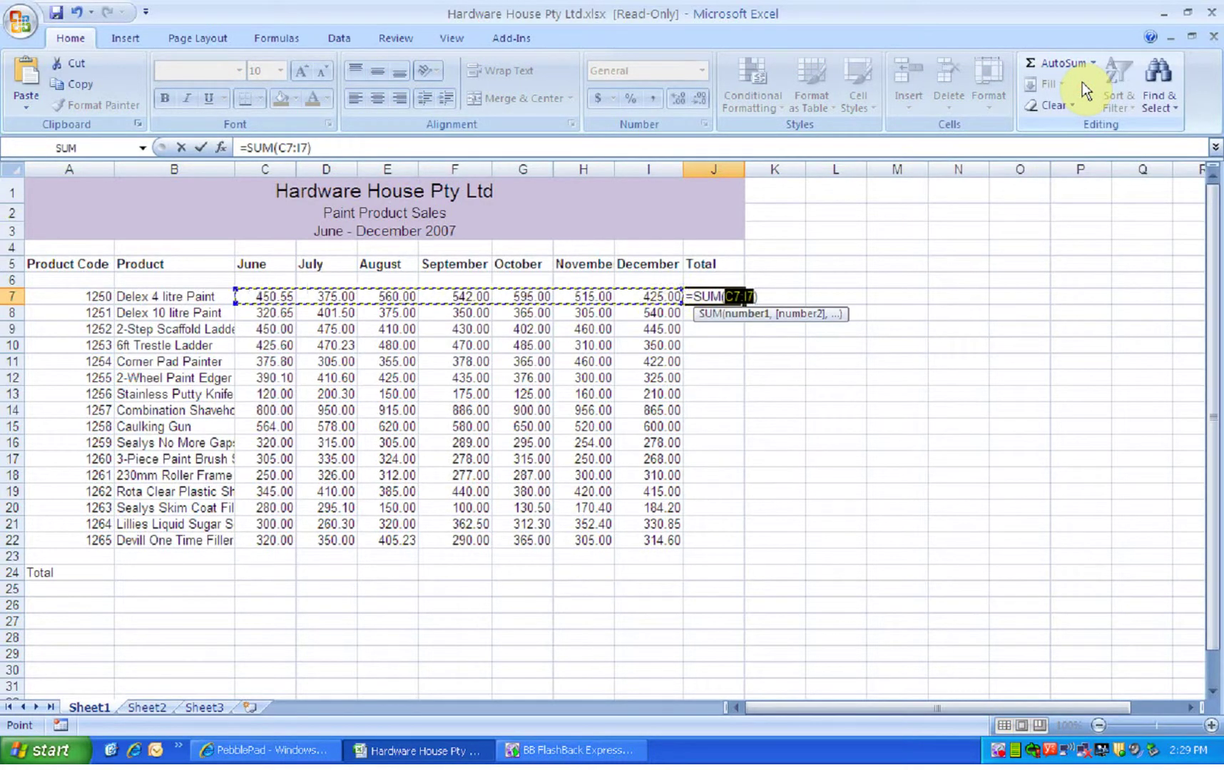
key("Return")
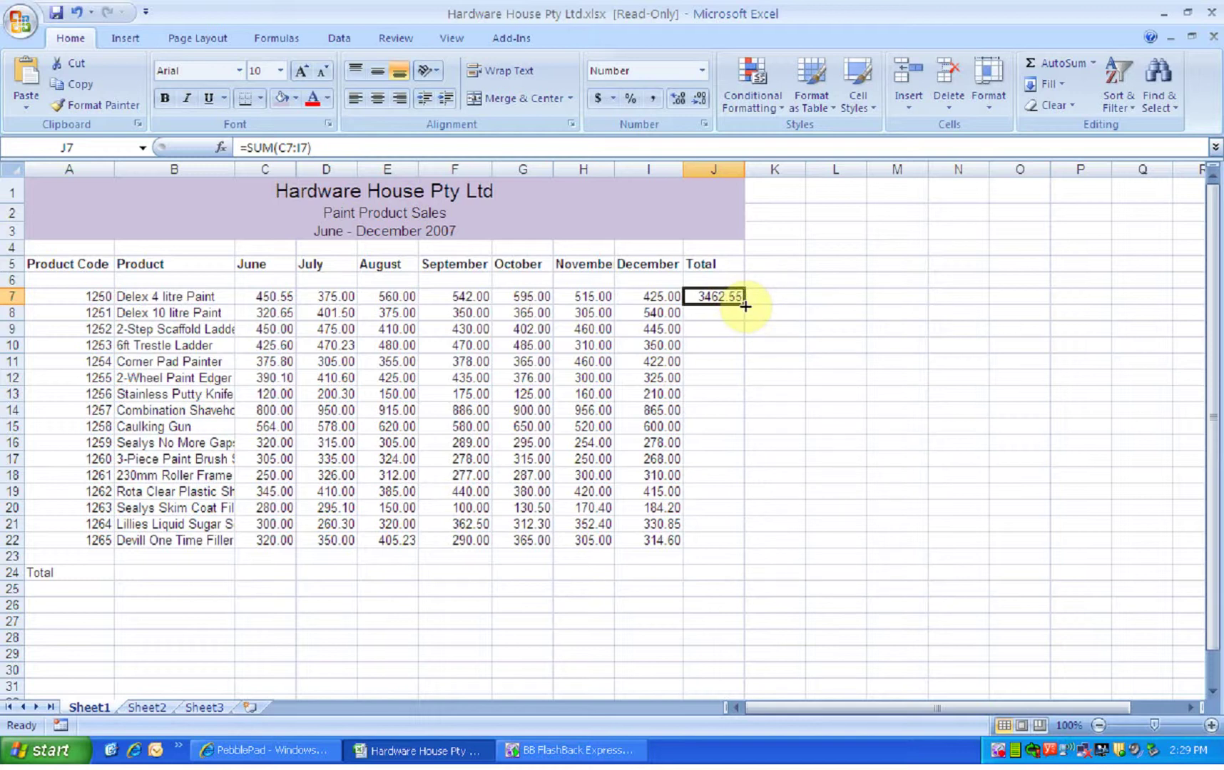
left_click_drag(745, 306, 732, 544)
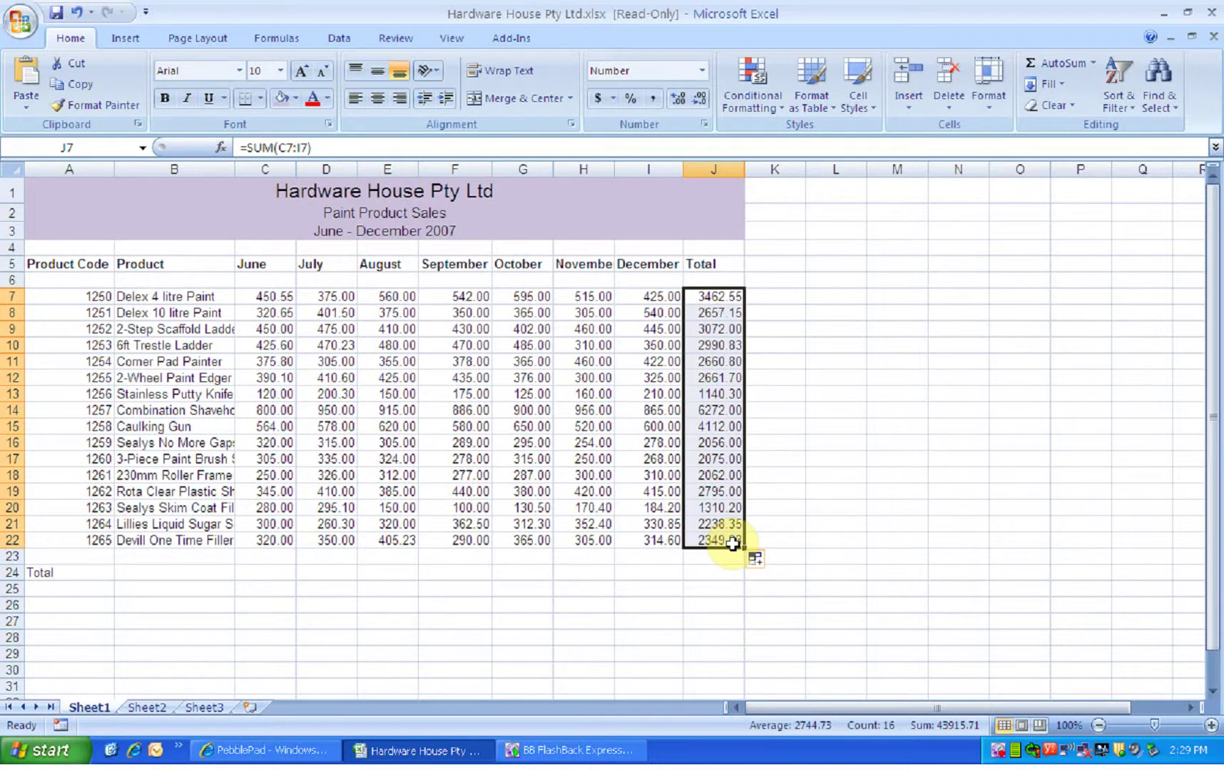
Sum C7:C23 in C24 with AutoSum and copy the formula across the Total row to J24
left_click(272, 568)
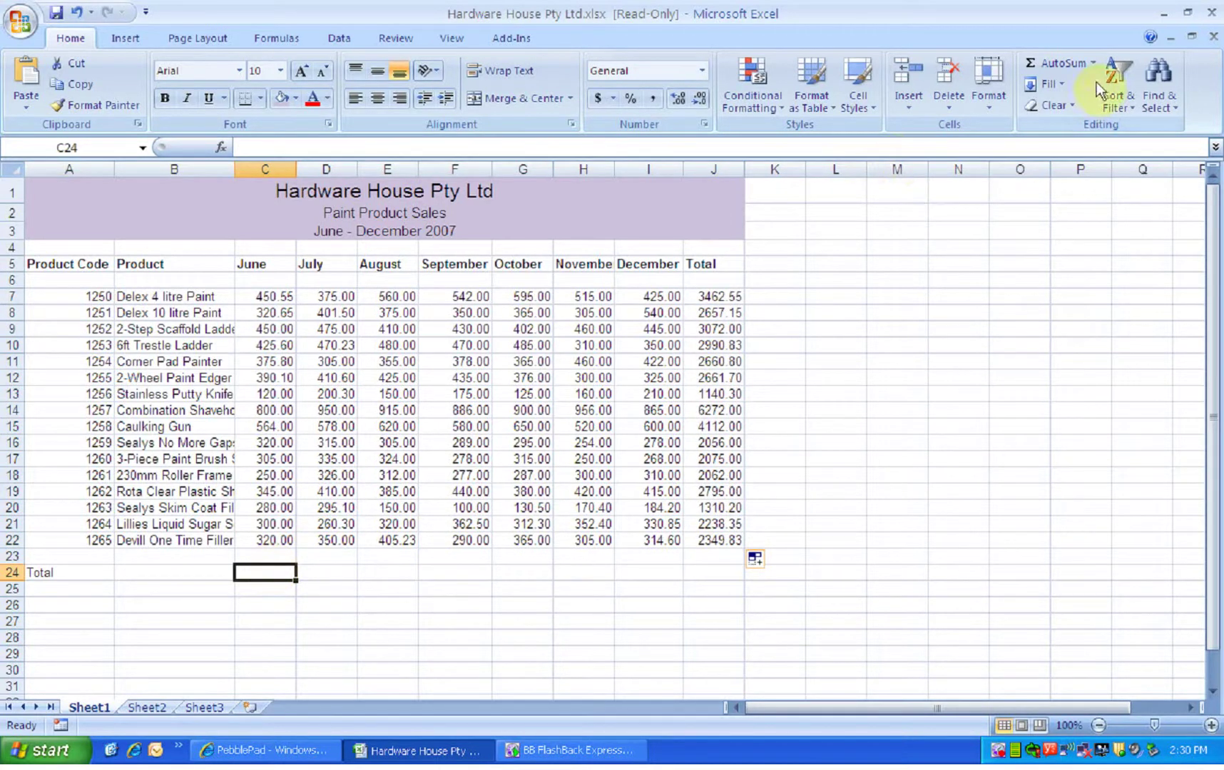
left_click(1091, 63)
left_click(1077, 80)
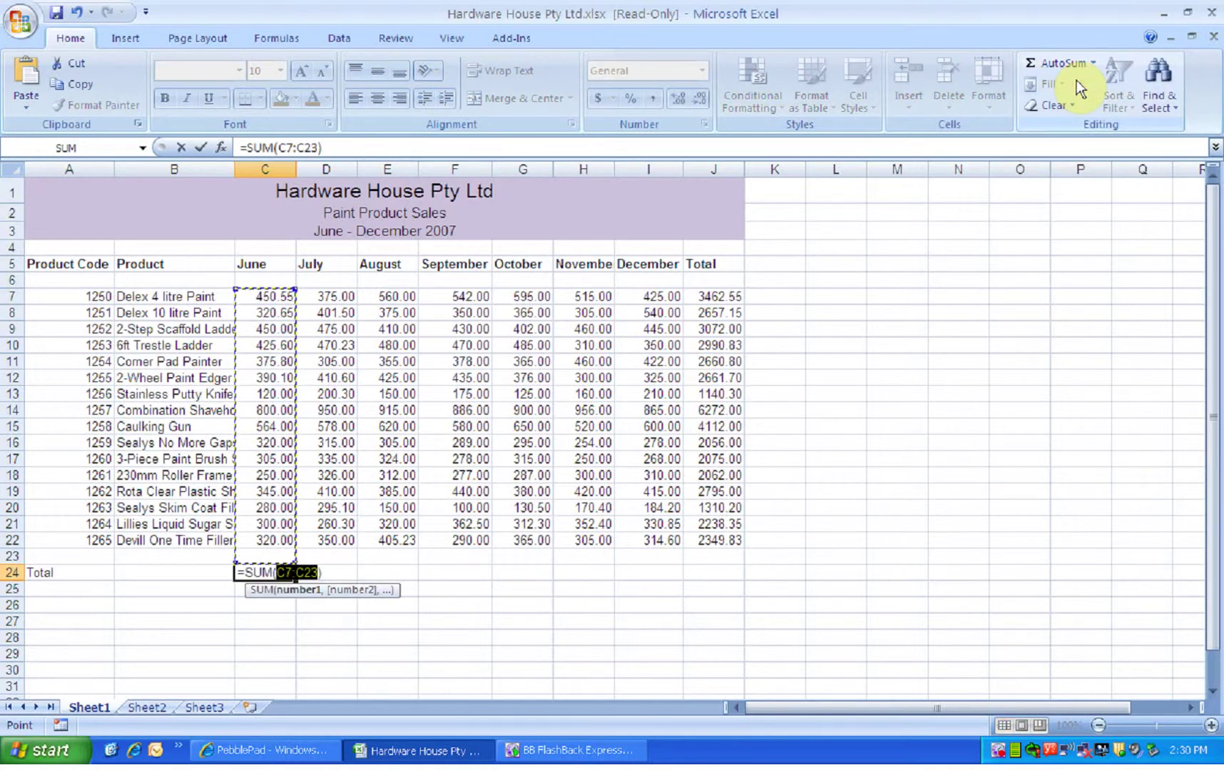
key("ctrl+Return")
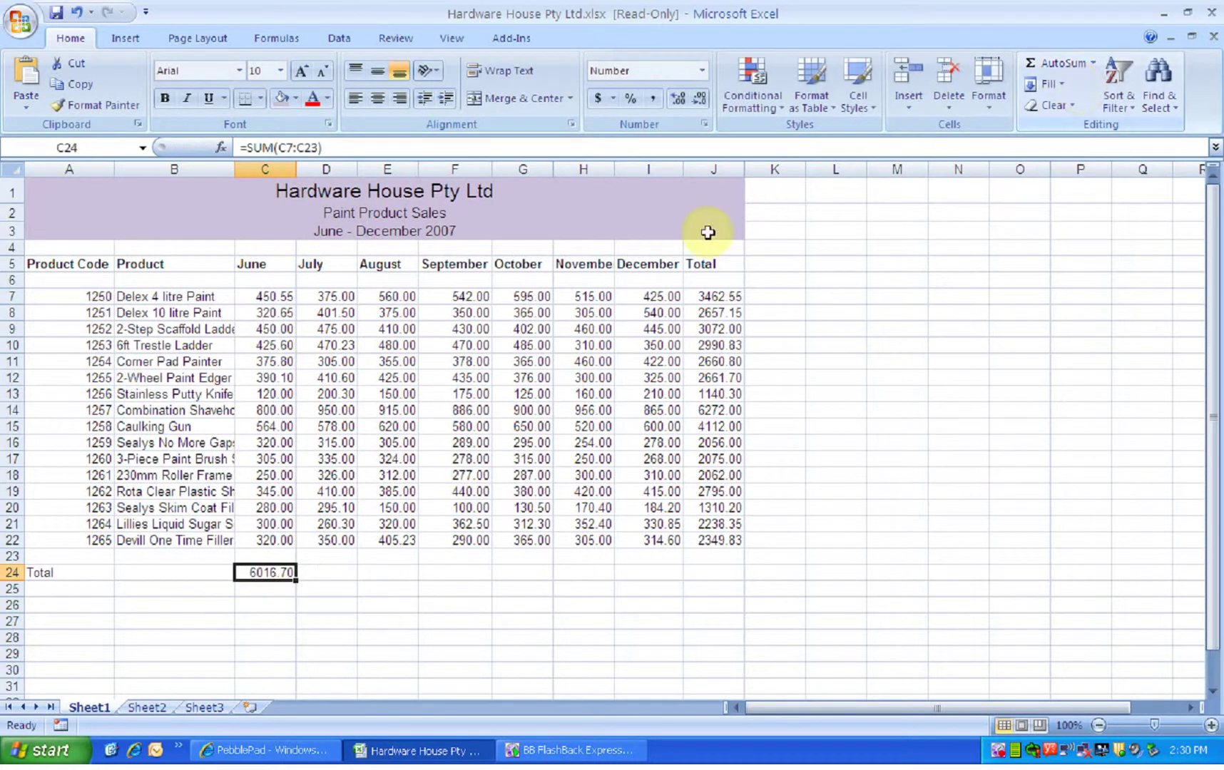
left_click_drag(297, 581, 727, 576)
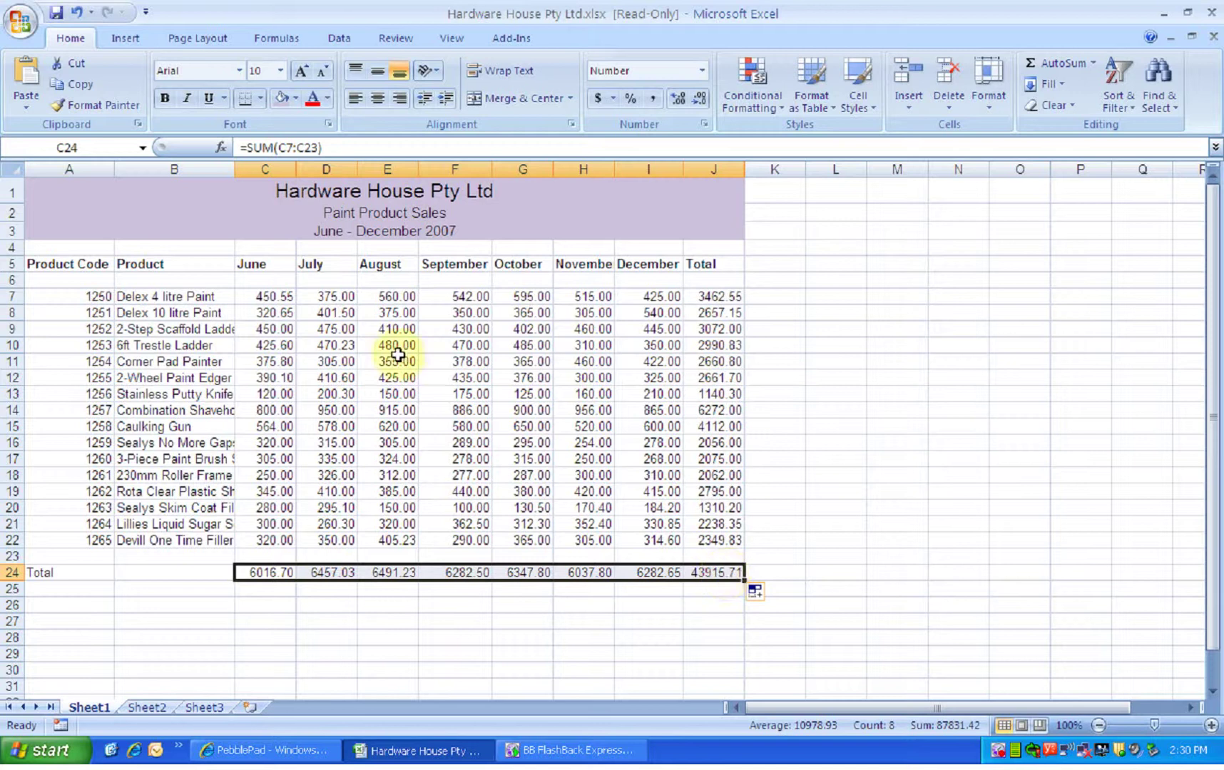
Format the sales figures and totals in C7:J24 as Currency with the $ symbol
left_click(271, 294)
left_click_drag(271, 294, 705, 577)
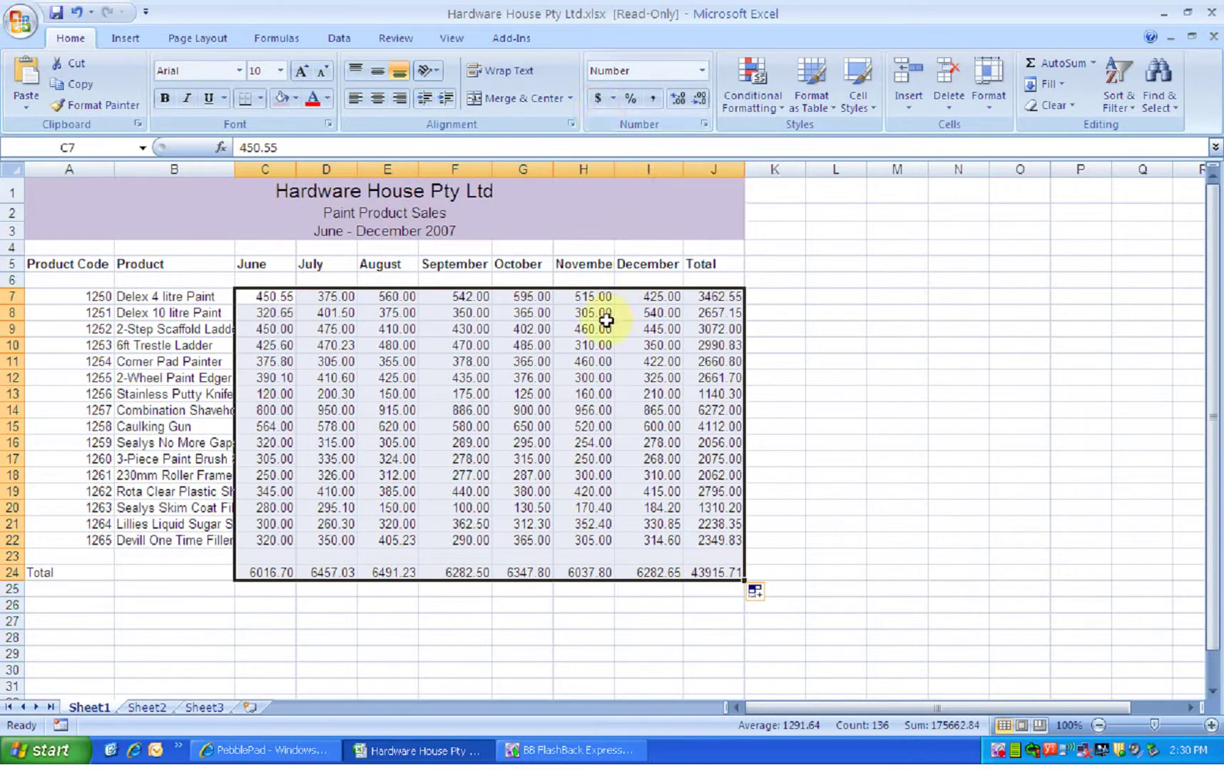
right_click(606, 320)
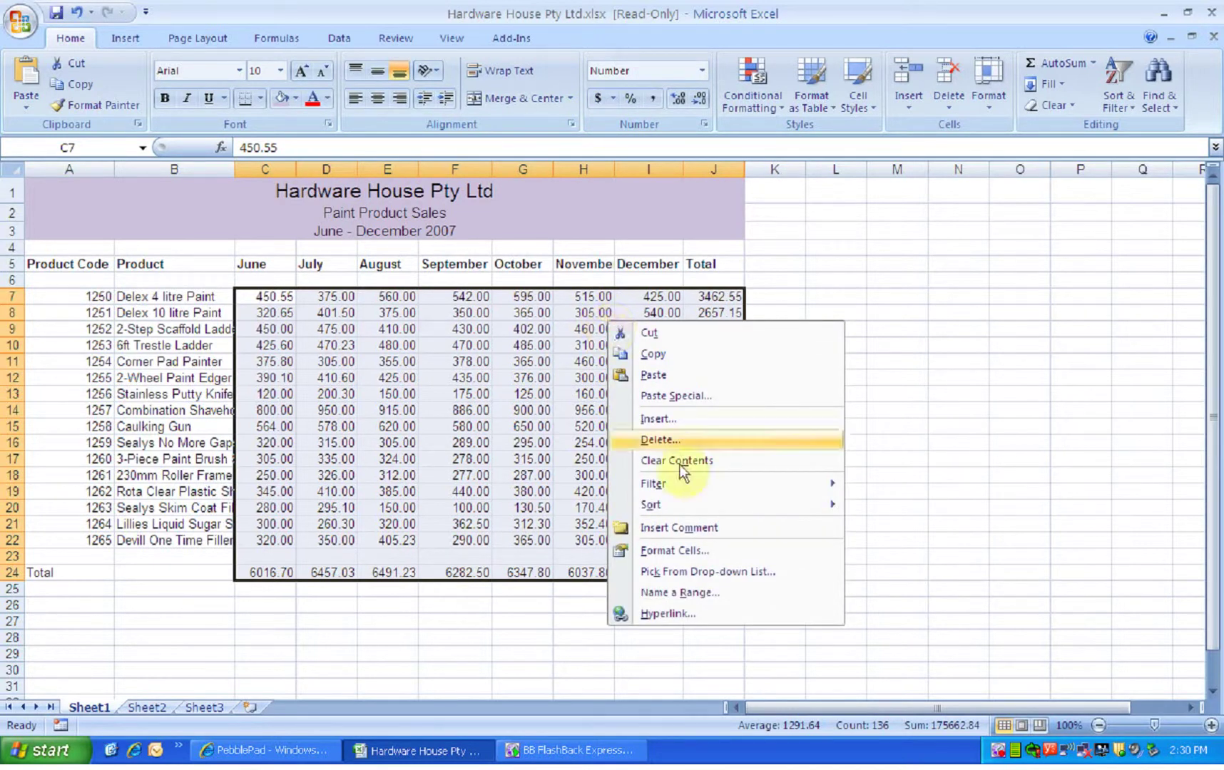
left_click(715, 552)
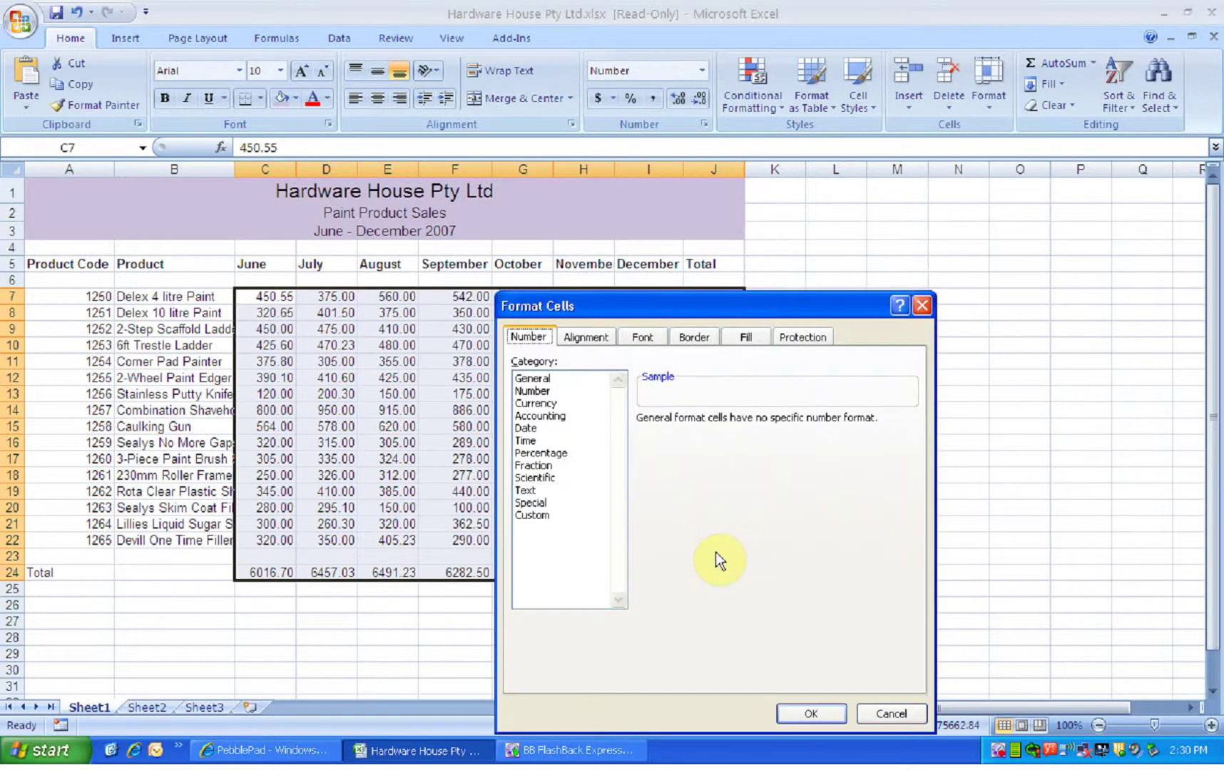
left_click(567, 403)
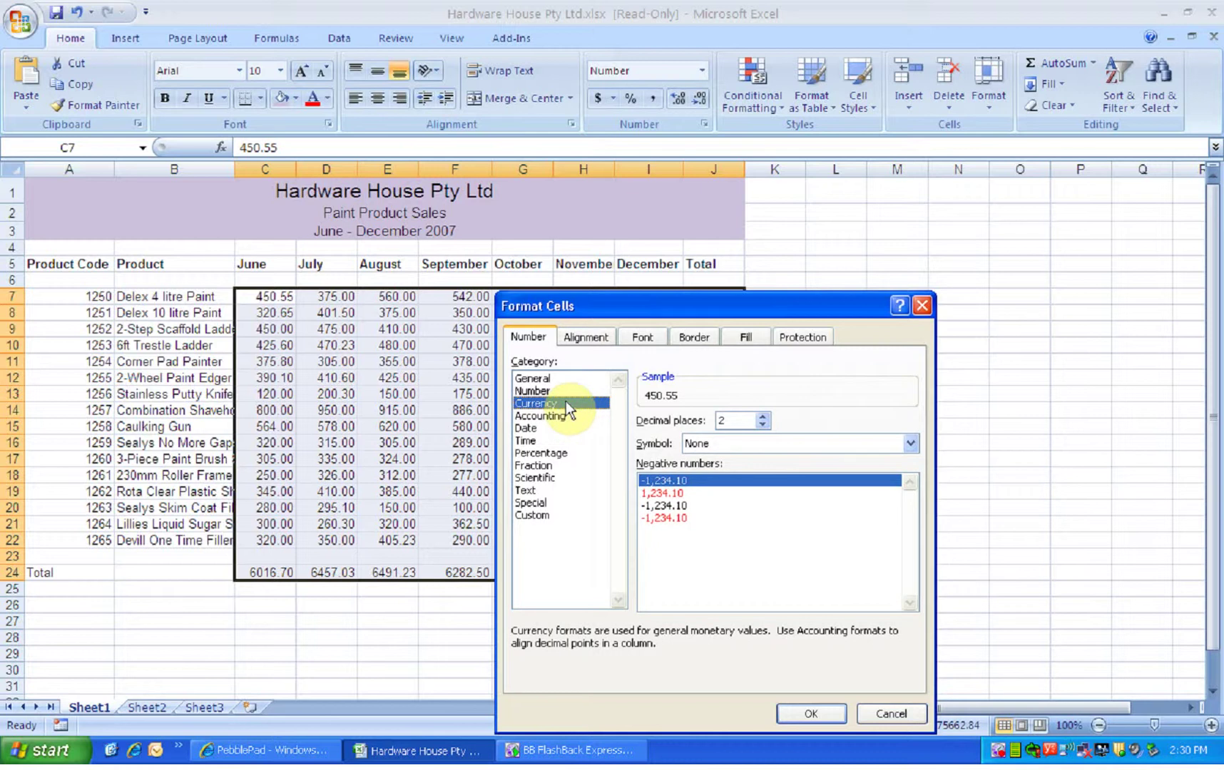
left_click(909, 443)
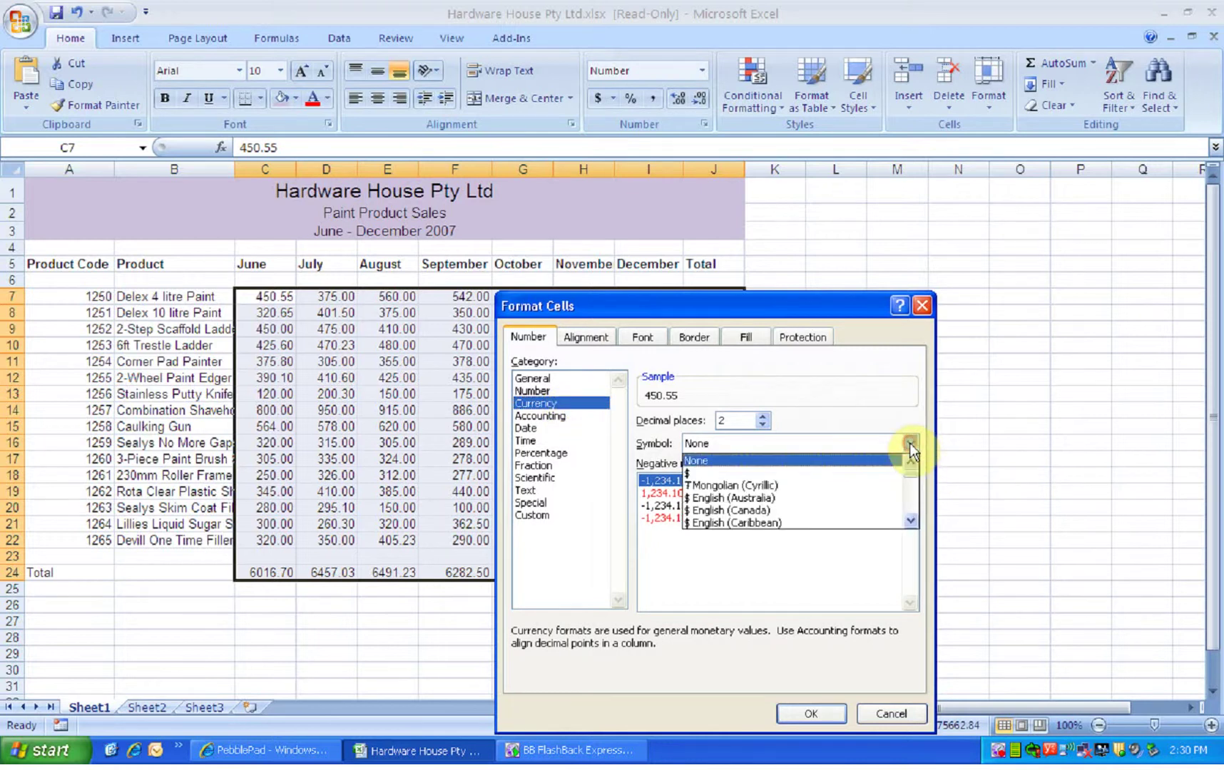
left_click(877, 474)
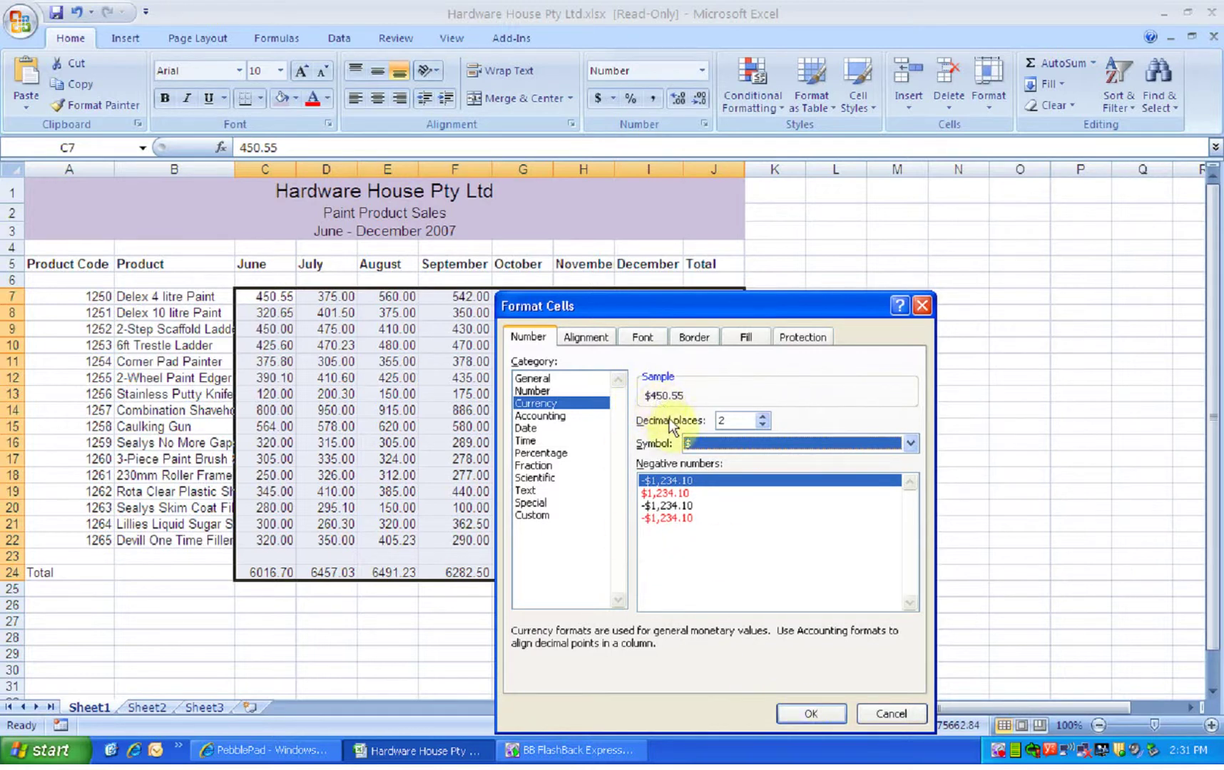
left_click(794, 712)
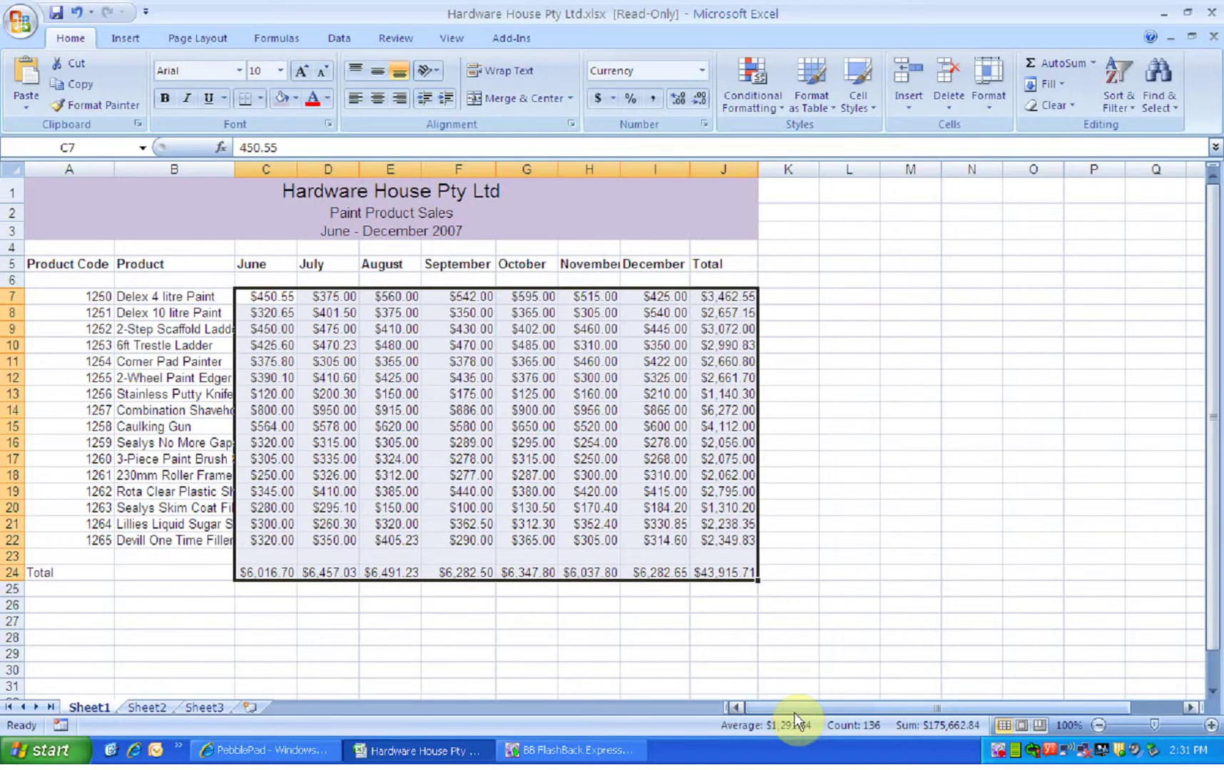
Make the totals in C24:J24 and the Total label in A24 bold
left_click_drag(270, 573, 728, 568)
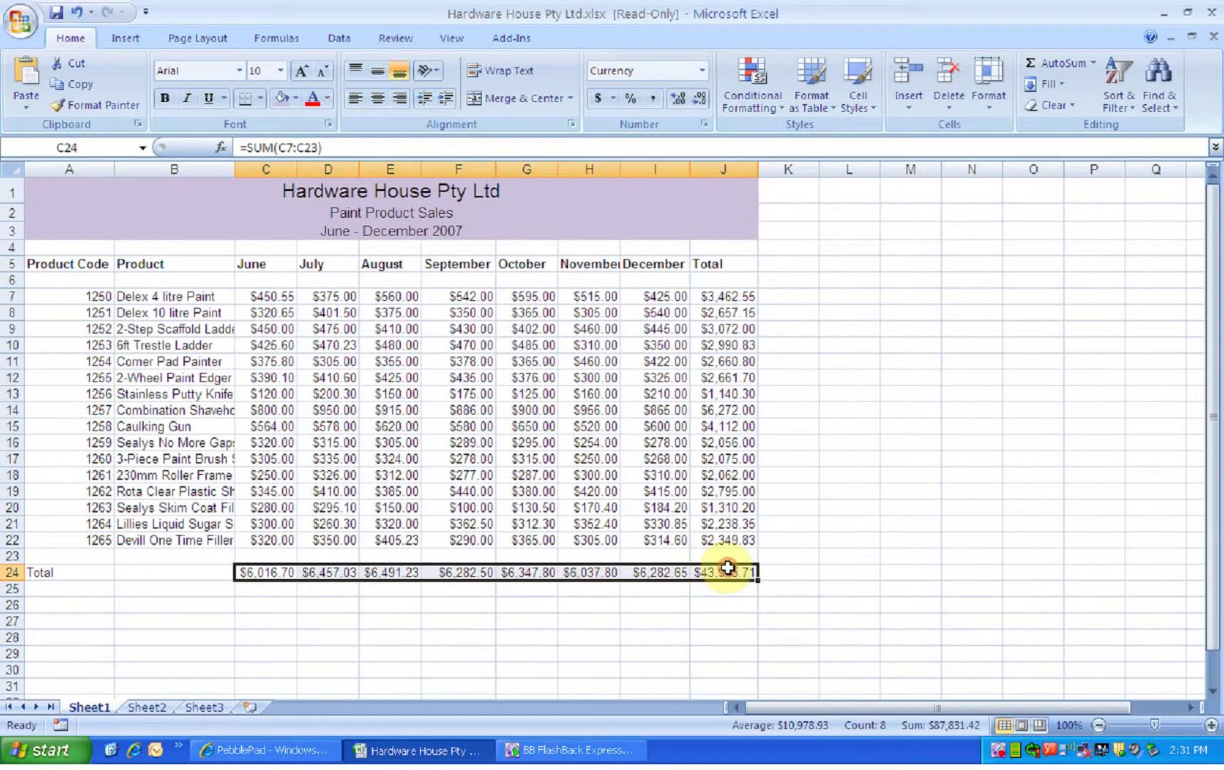
left_click(165, 101)
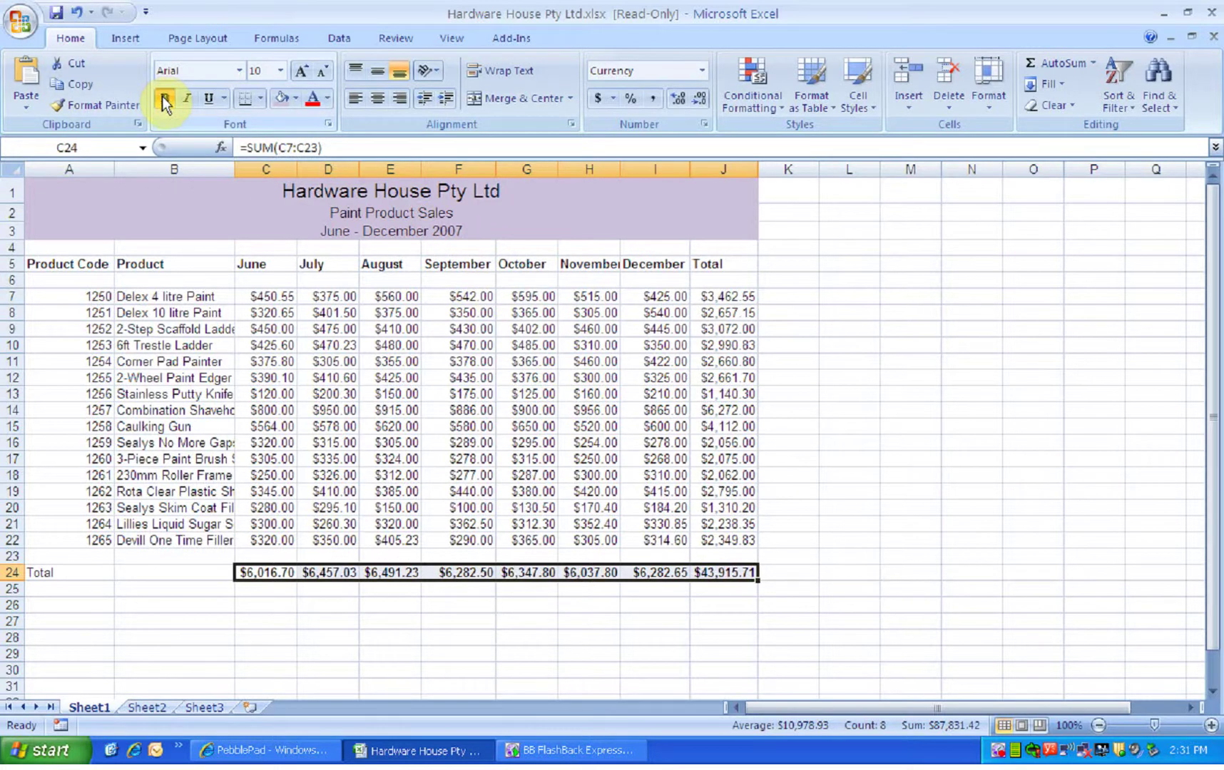
left_click(50, 575)
left_click(165, 99)
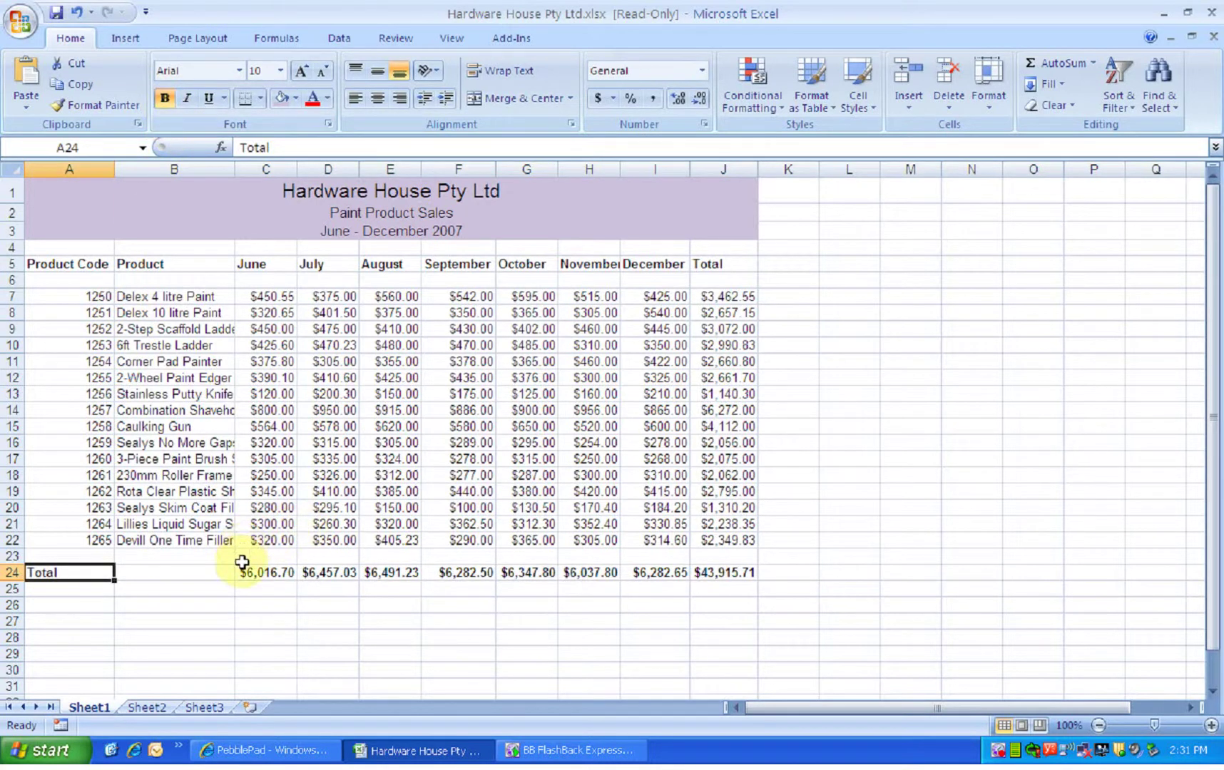
Apply a top and double bottom border to the totals in C24:J24
left_click_drag(248, 570, 744, 571)
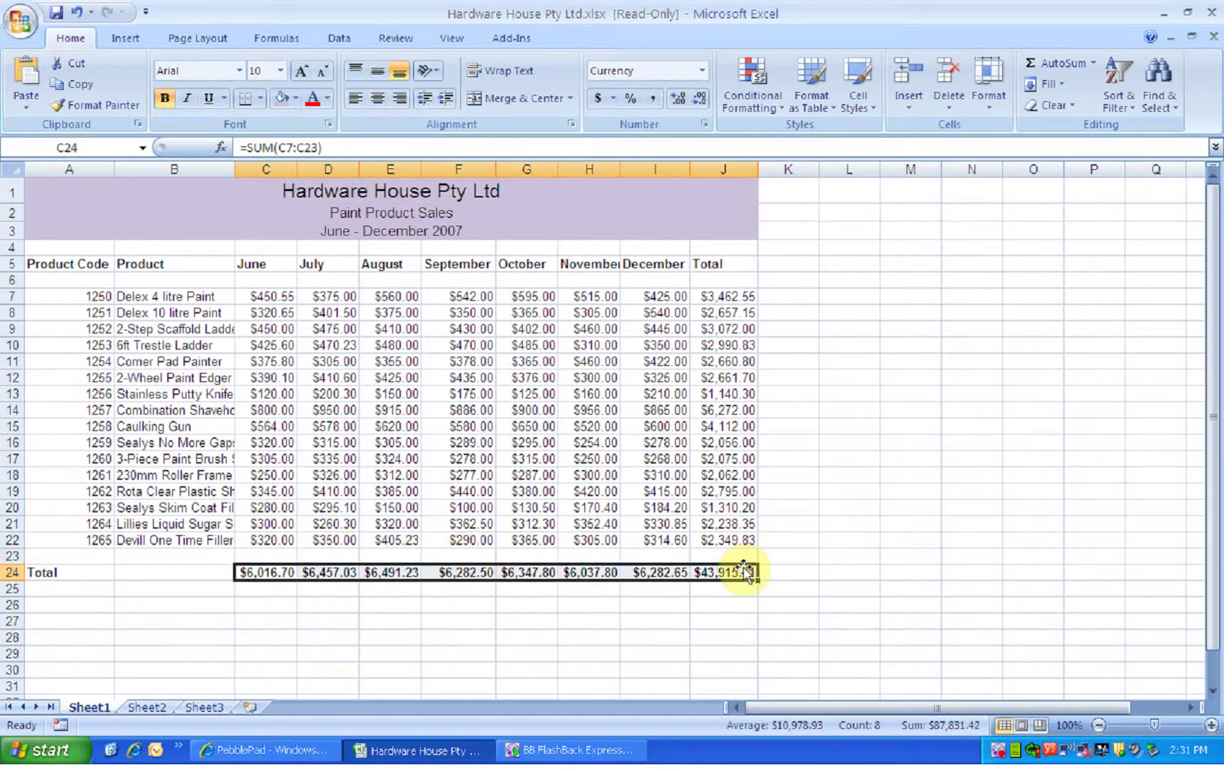
left_click(259, 98)
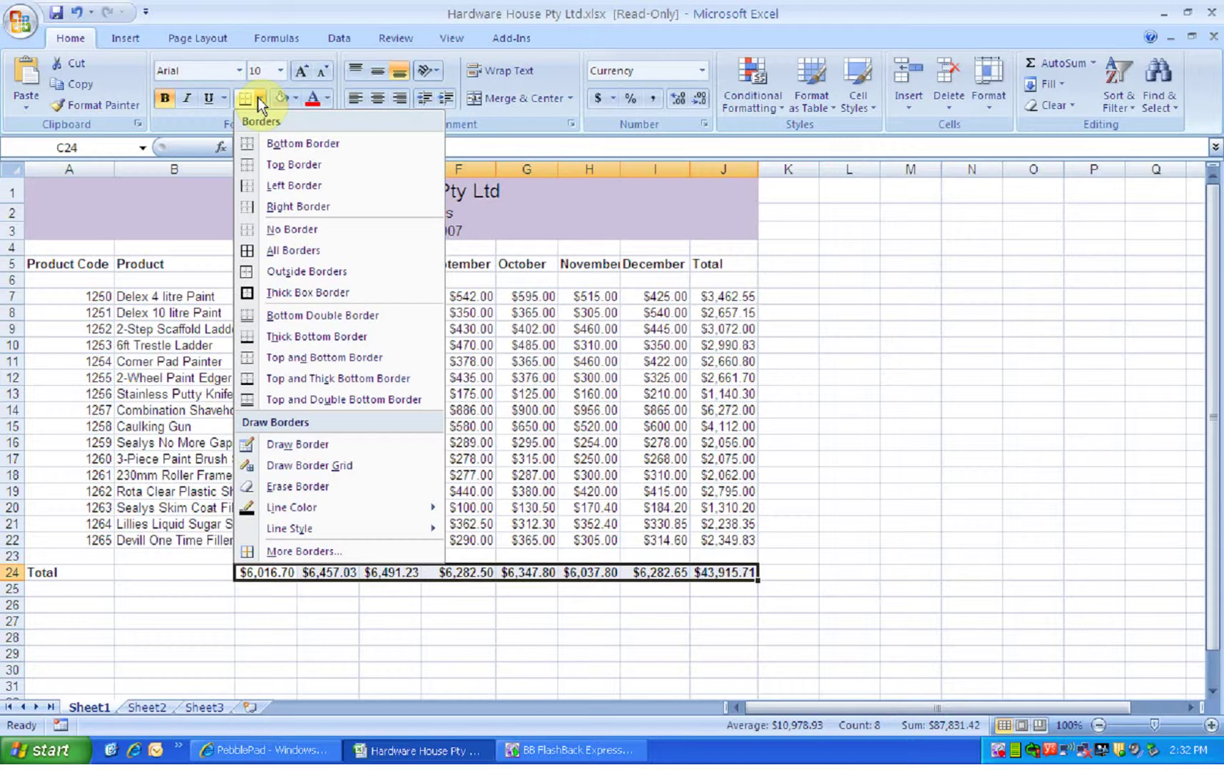
left_click(299, 400)
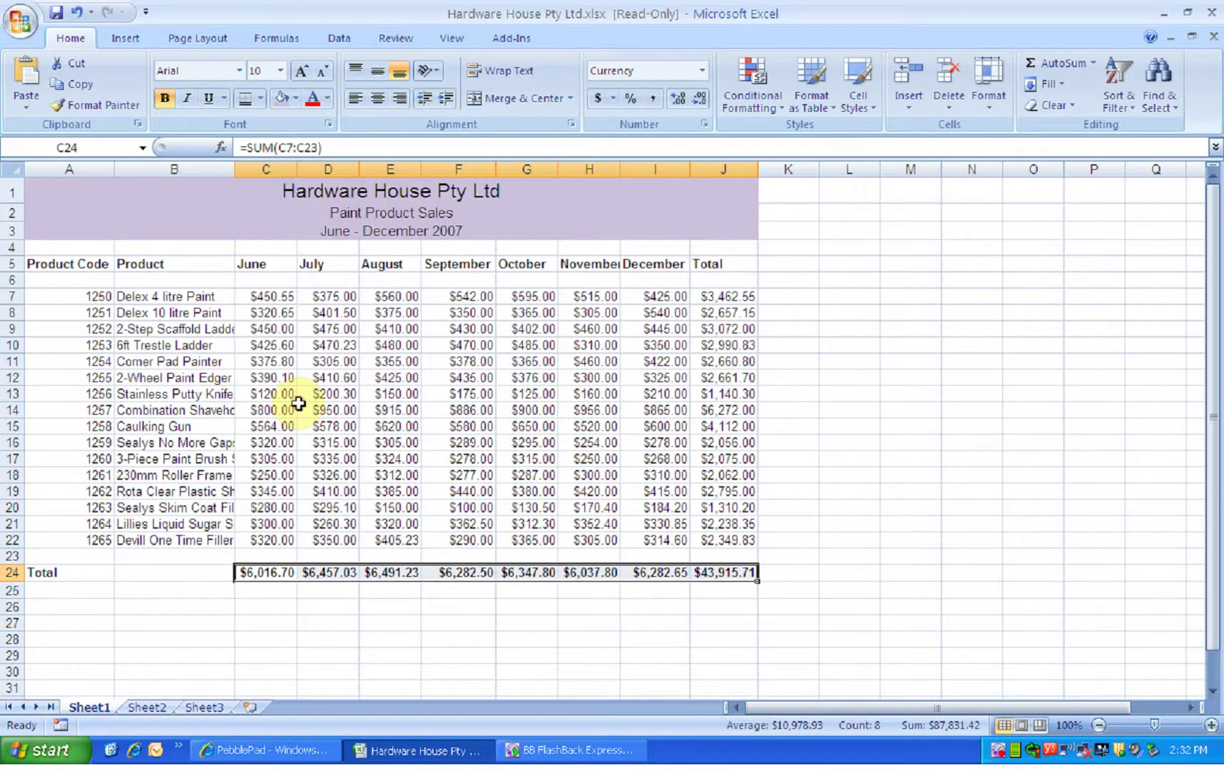
left_click(347, 630)
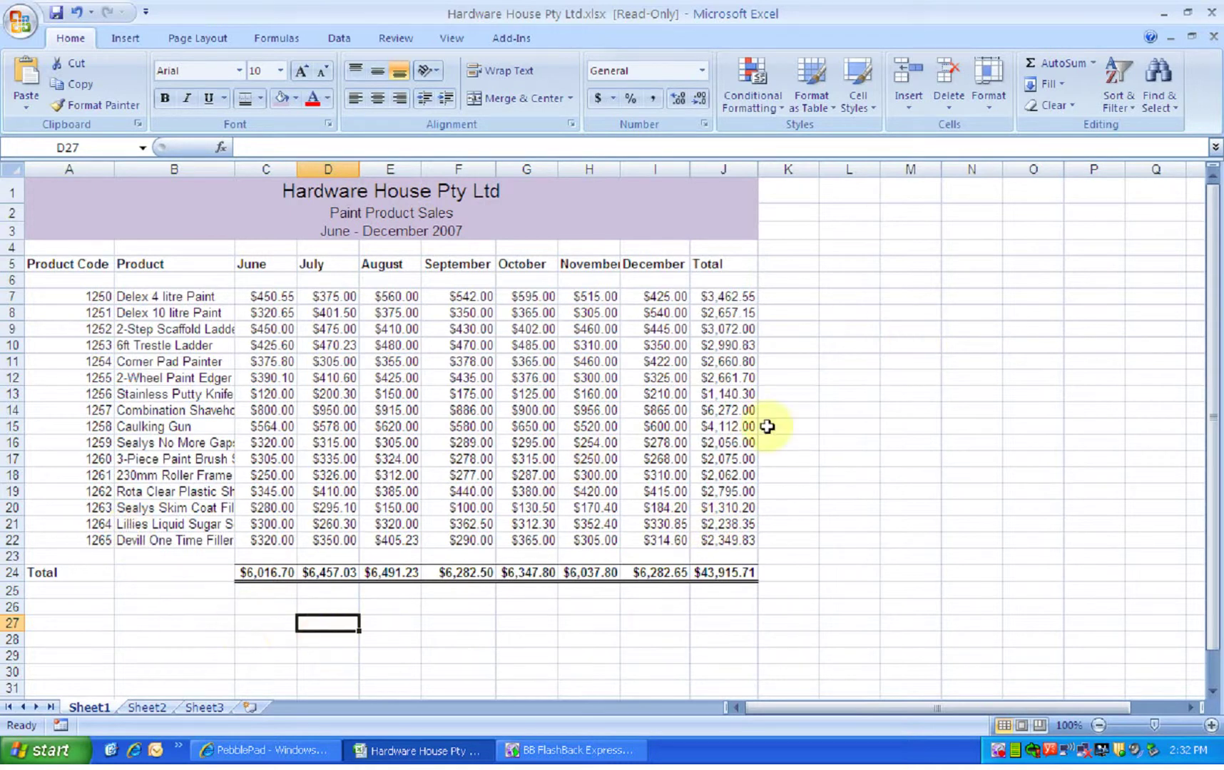
Add the column heading Average in K5, beside the Total heading
left_click(786, 263)
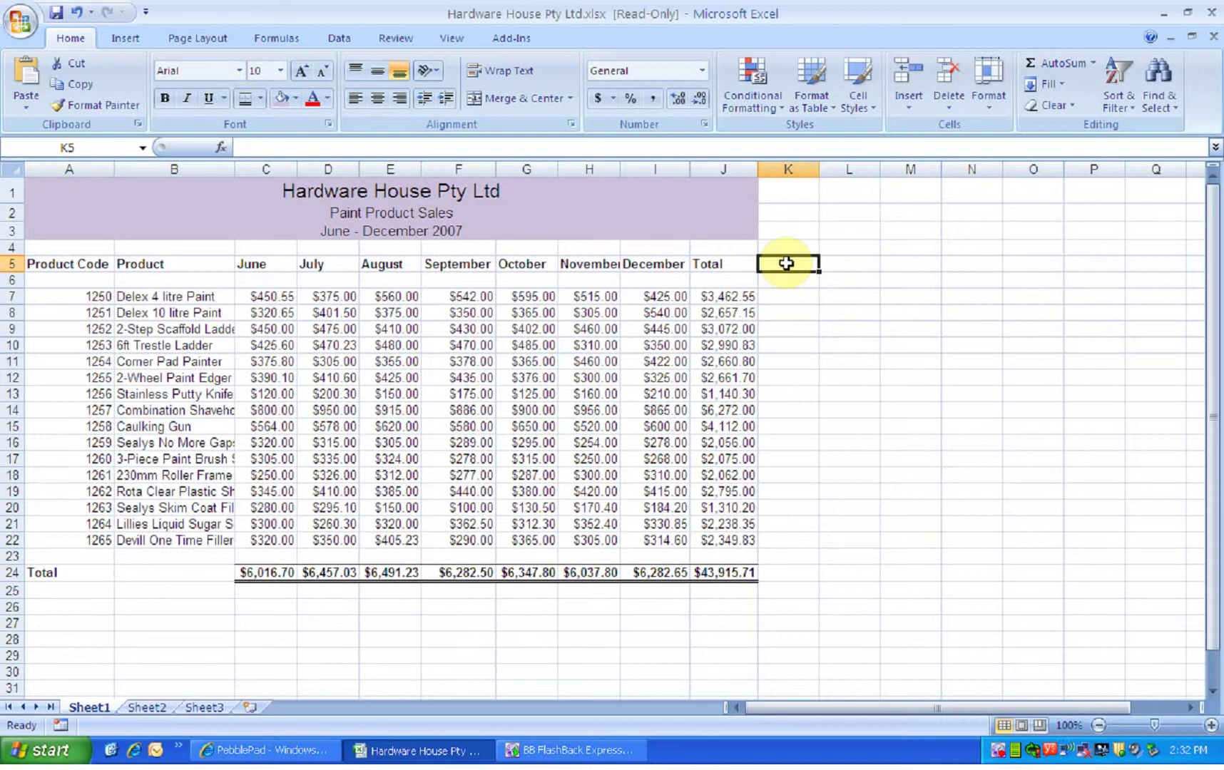
type("Average")
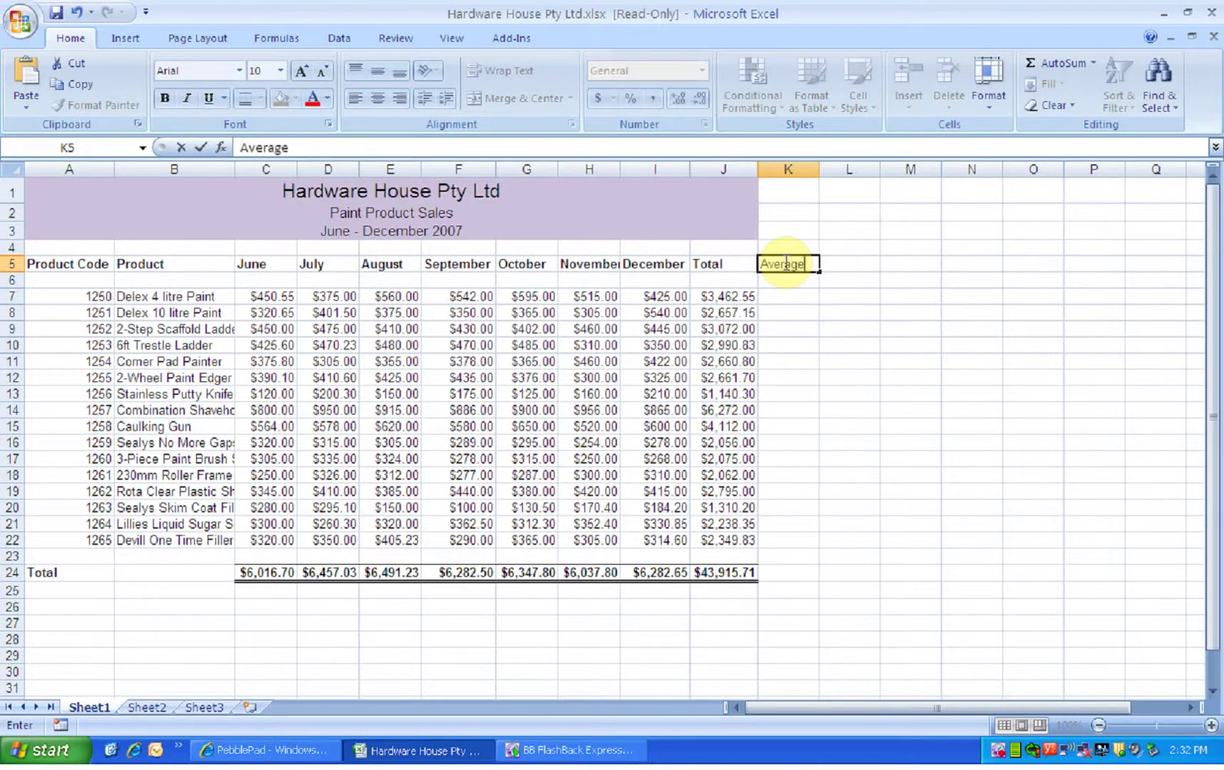
key("Return")
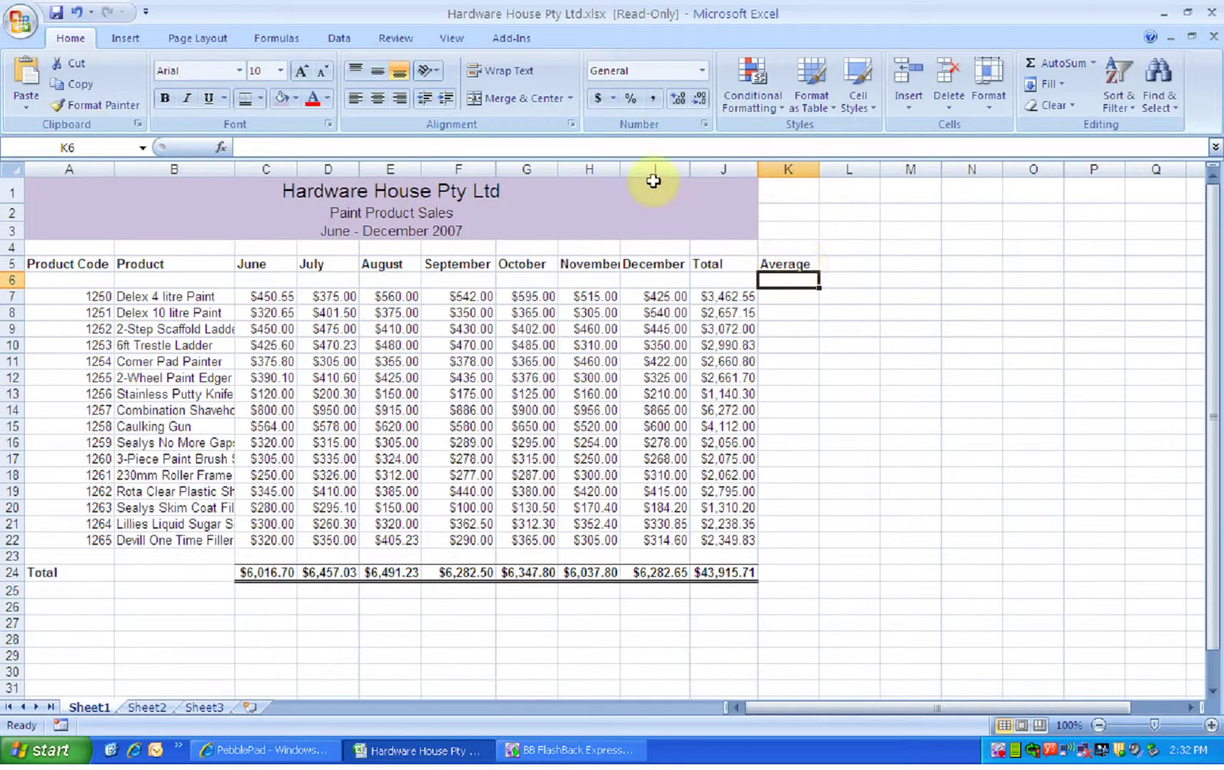
Try to extend the title formatting of A1:J3 across A1:K3 with Format Painter, and undo it
left_click(734, 211)
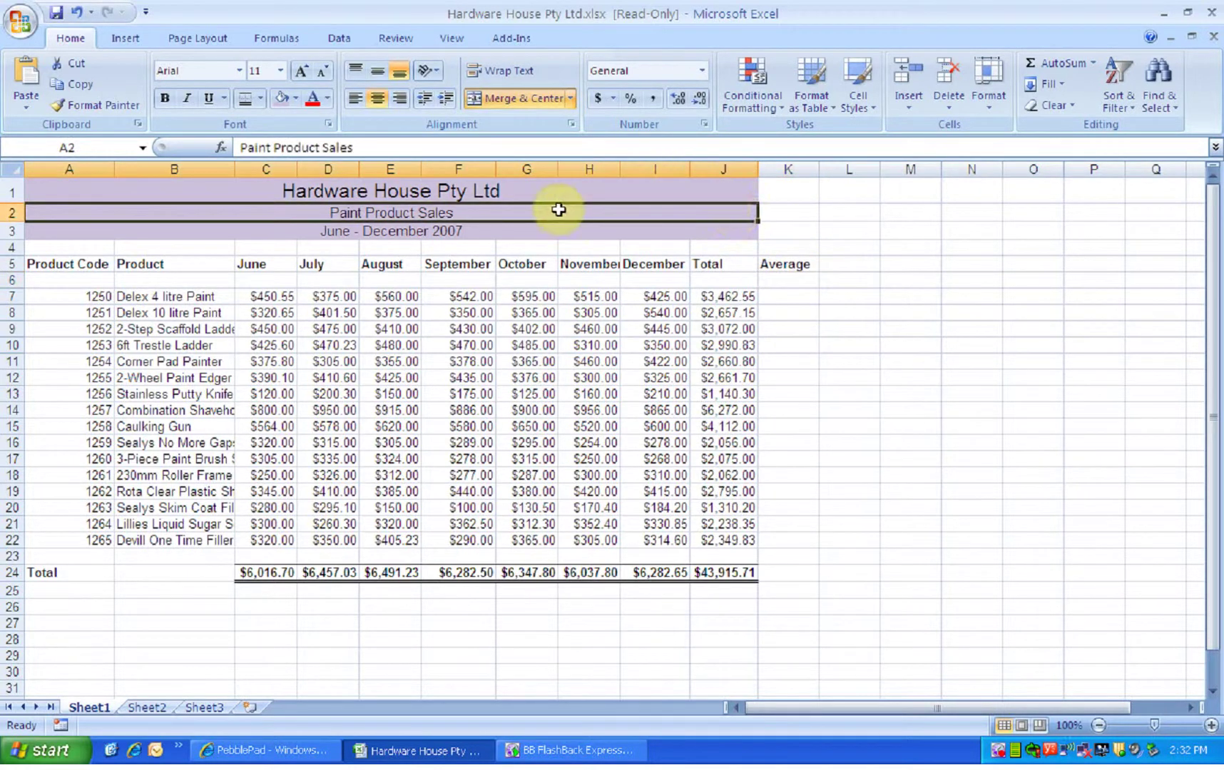
left_click_drag(55, 190, 54, 227)
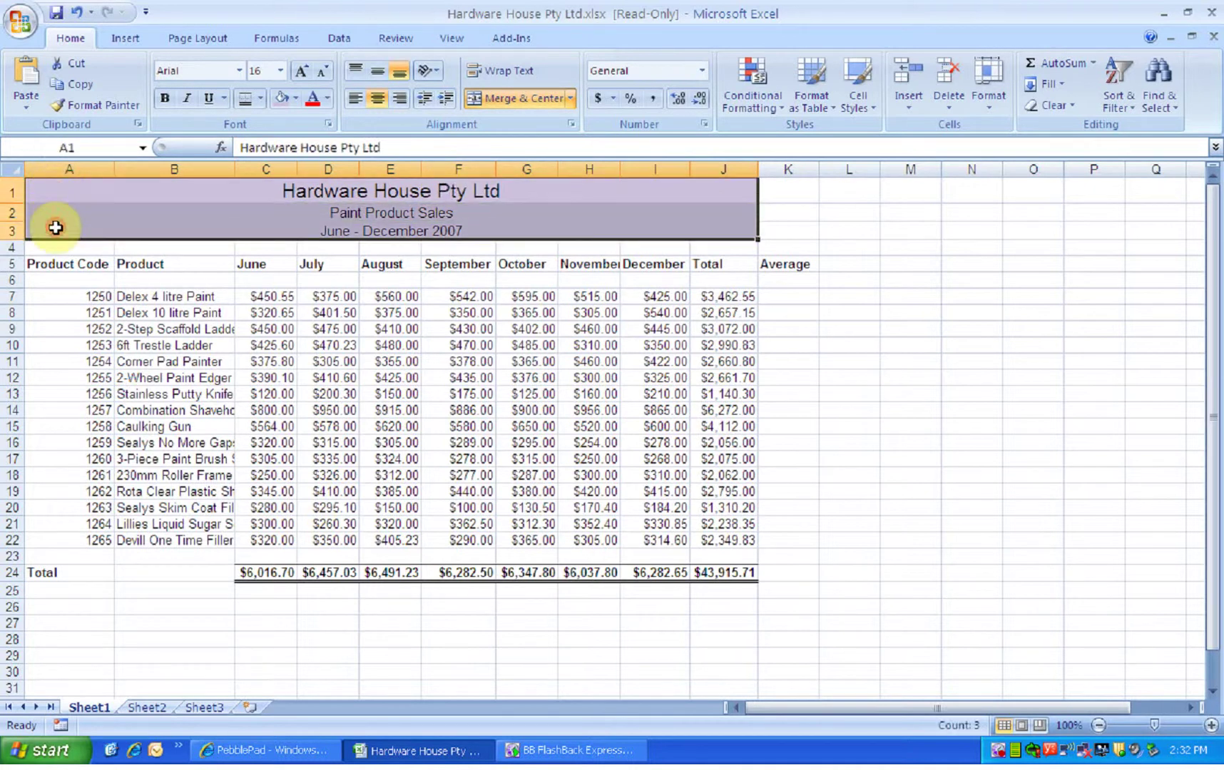
left_click(81, 107)
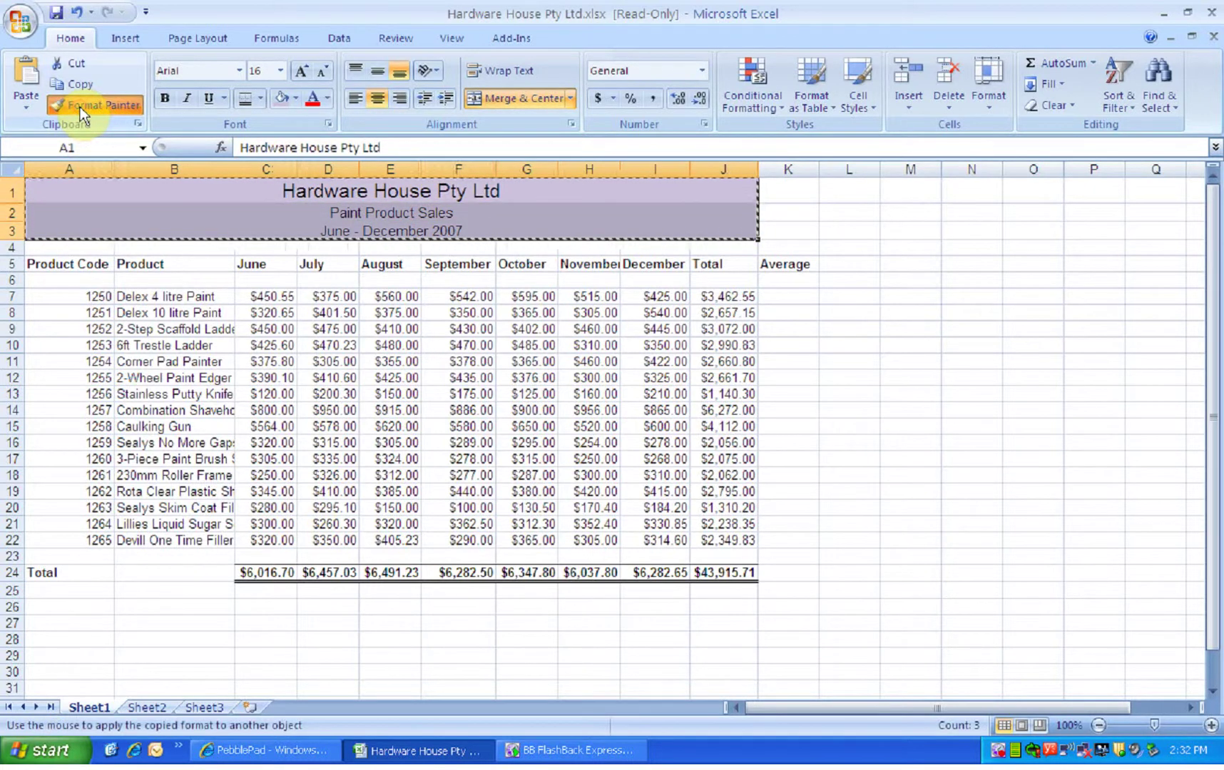
mouse_move(90, 183)
left_mouse_down()
mouse_move(323, 175)
mouse_move(685, 223)
mouse_move(770, 213)
mouse_move(770, 230)
left_mouse_up()
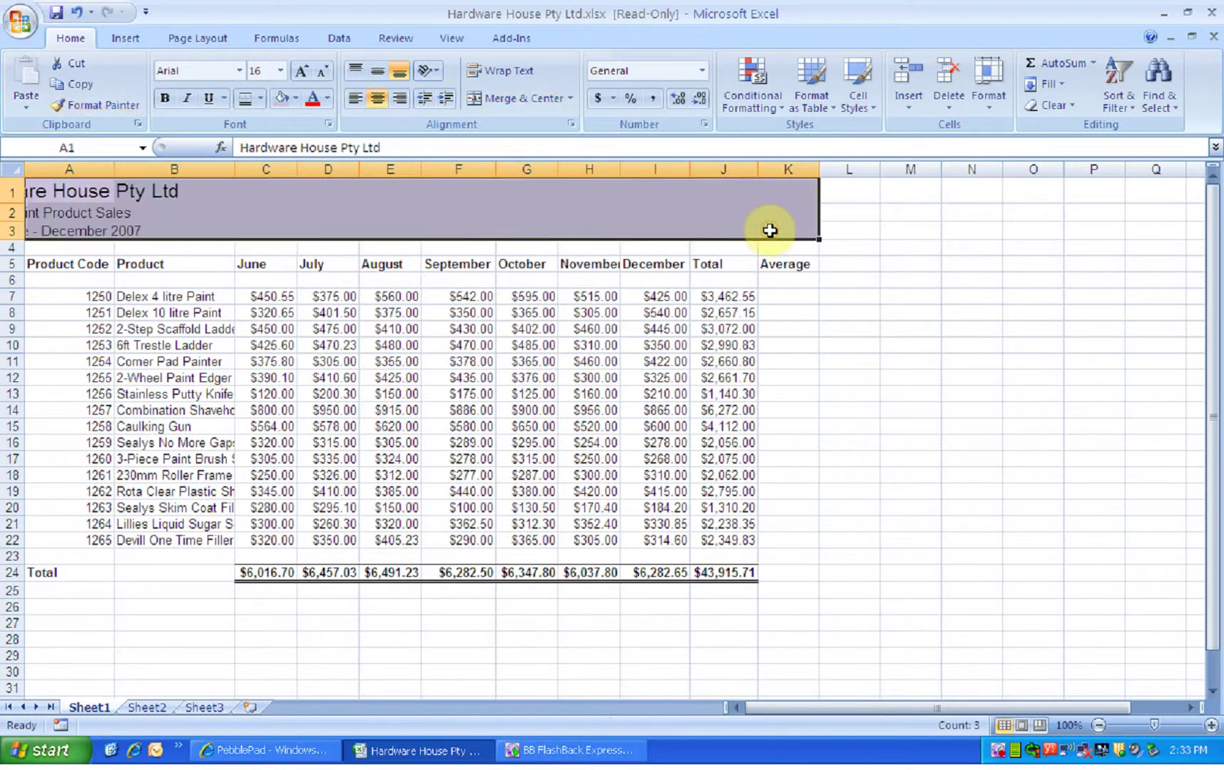
left_click(570, 99)
left_click(555, 123)
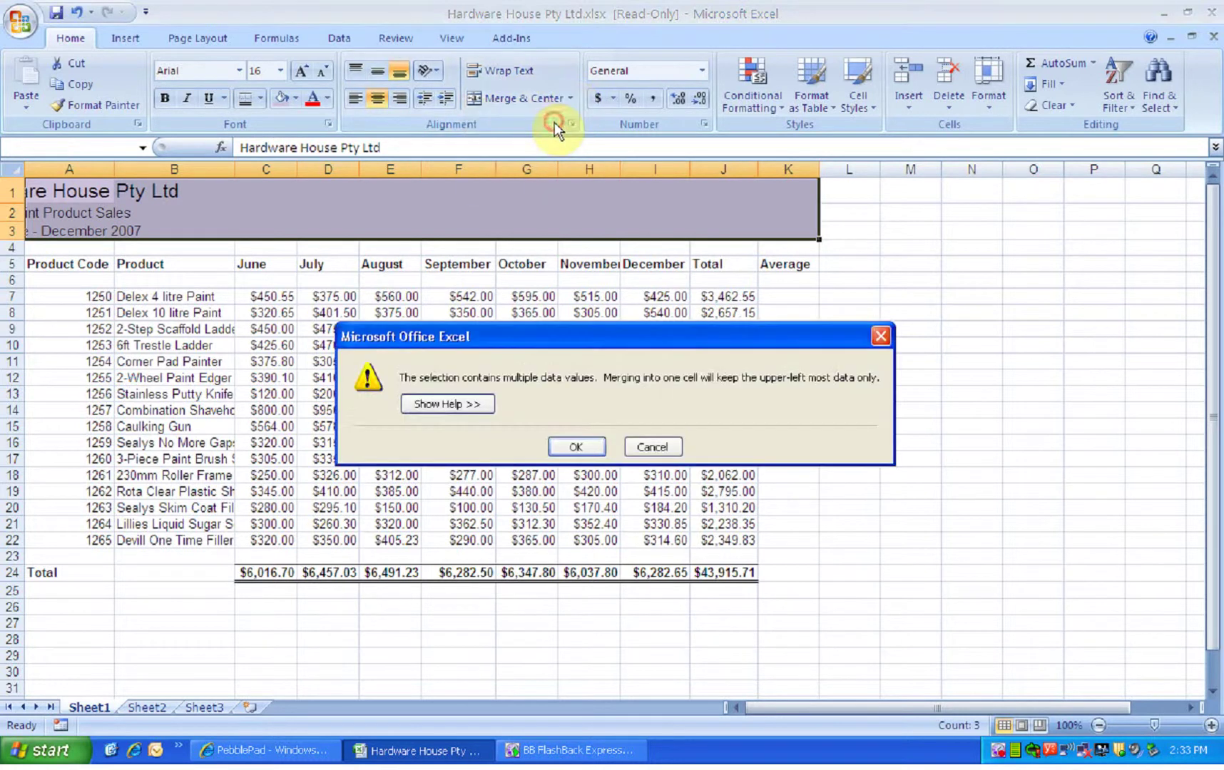
left_click(652, 446)
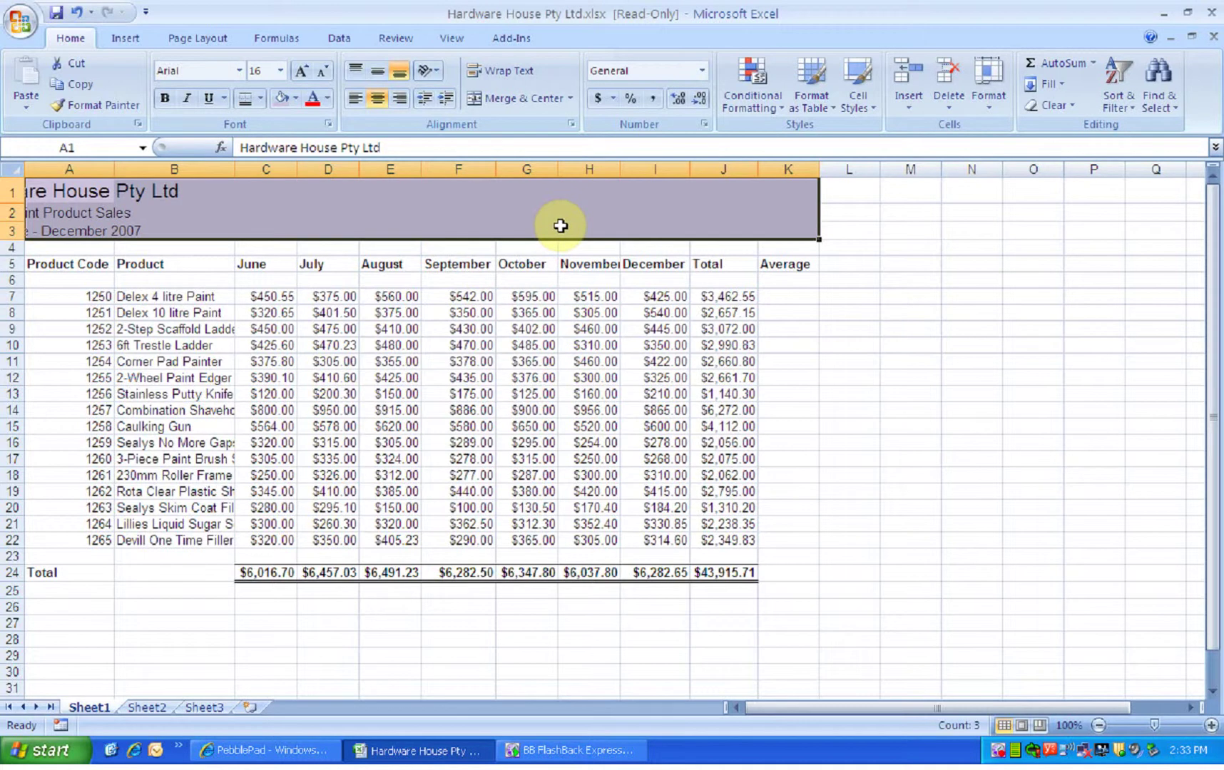
key("ctrl+c")
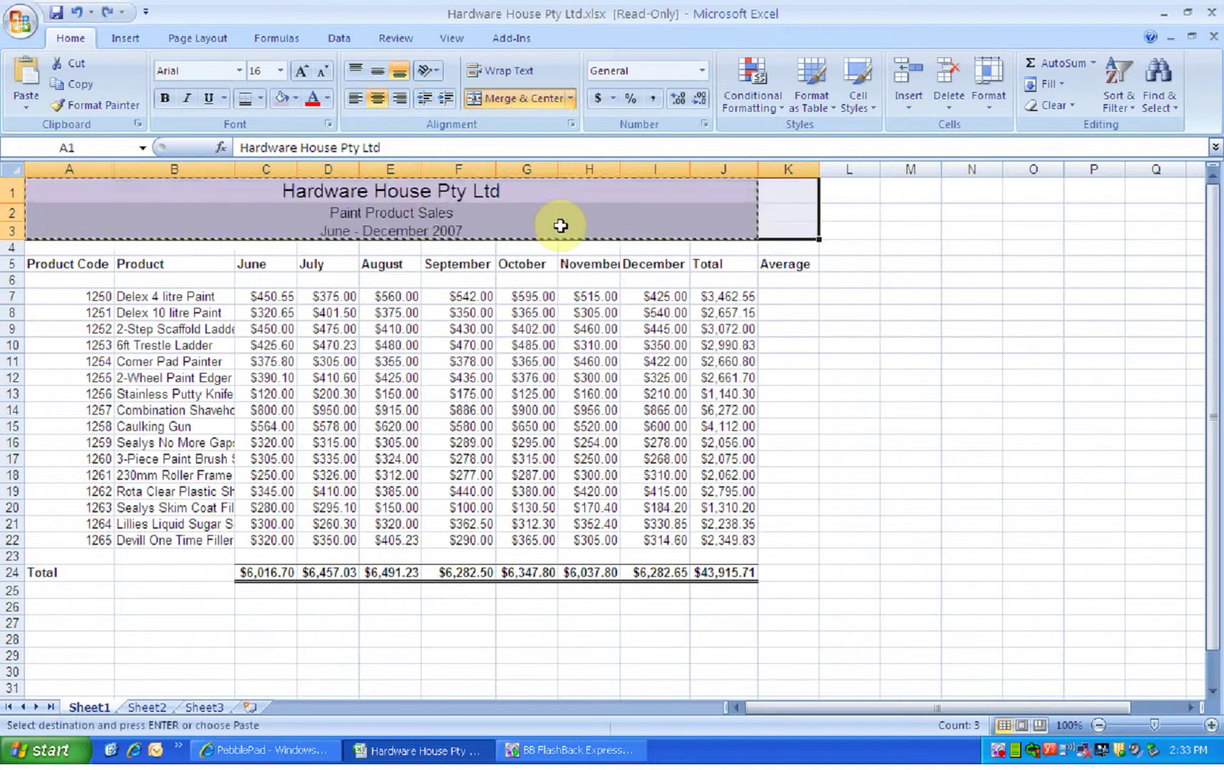
Copy the formatting of the title in A1 to K1:K3 with Format Painter
left_click(779, 198)
left_click(681, 200)
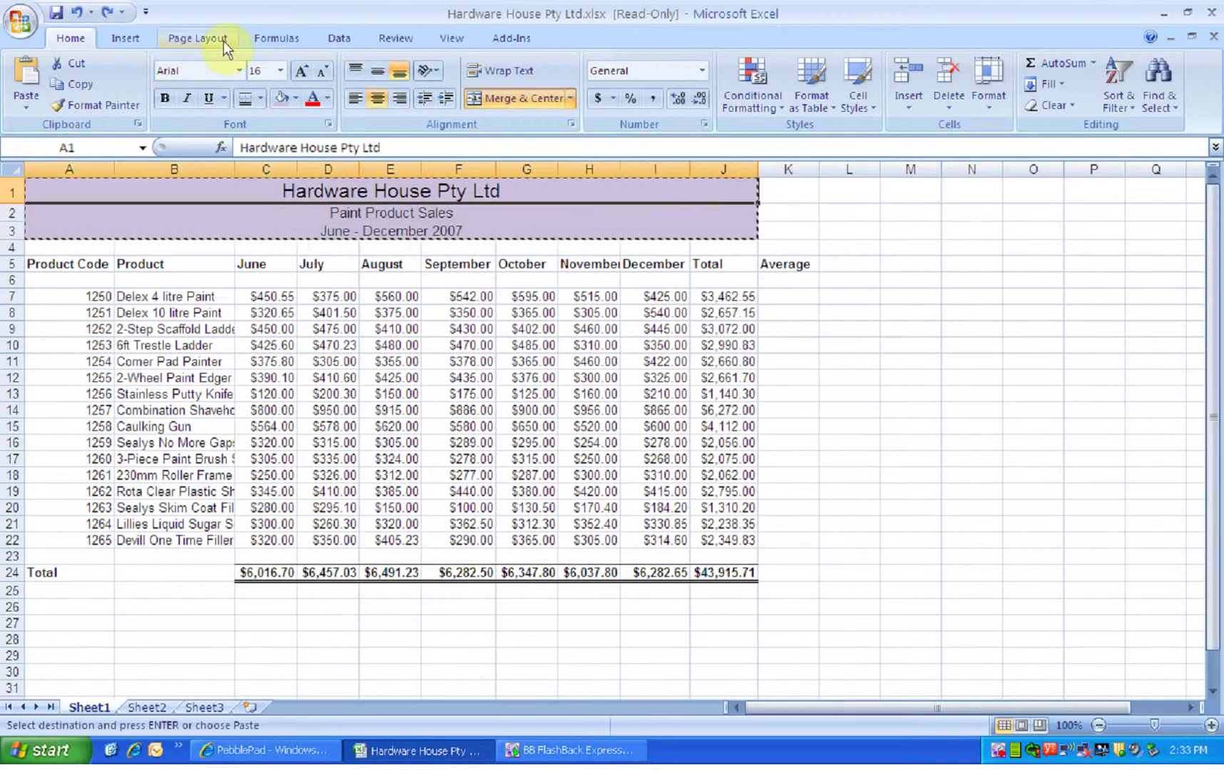
left_click(57, 103)
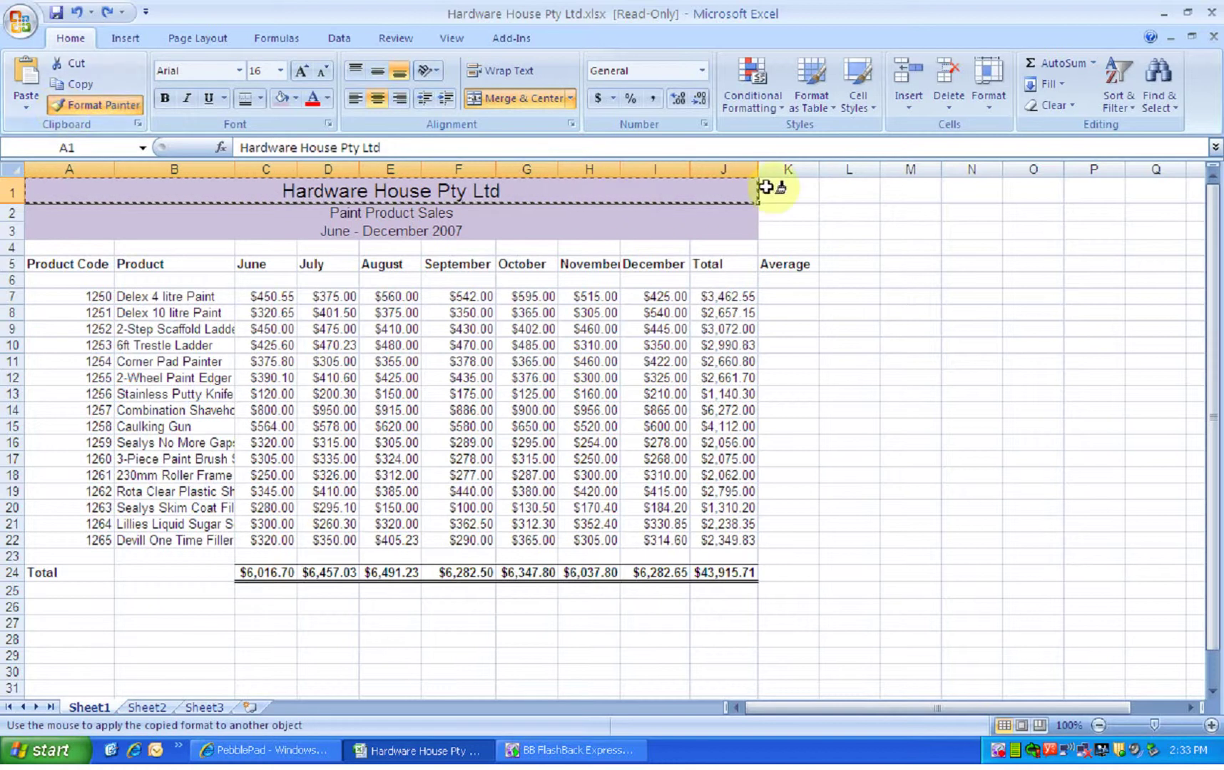
left_click_drag(784, 189, 776, 229)
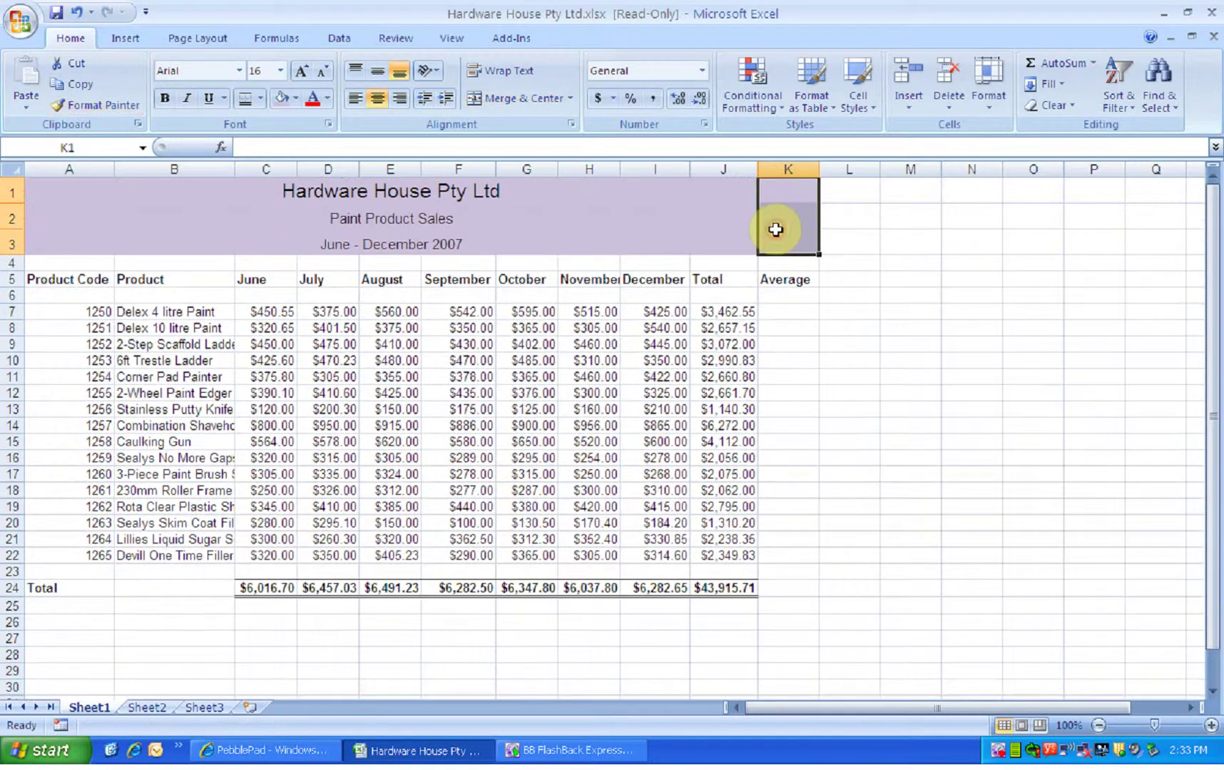
left_click(937, 250)
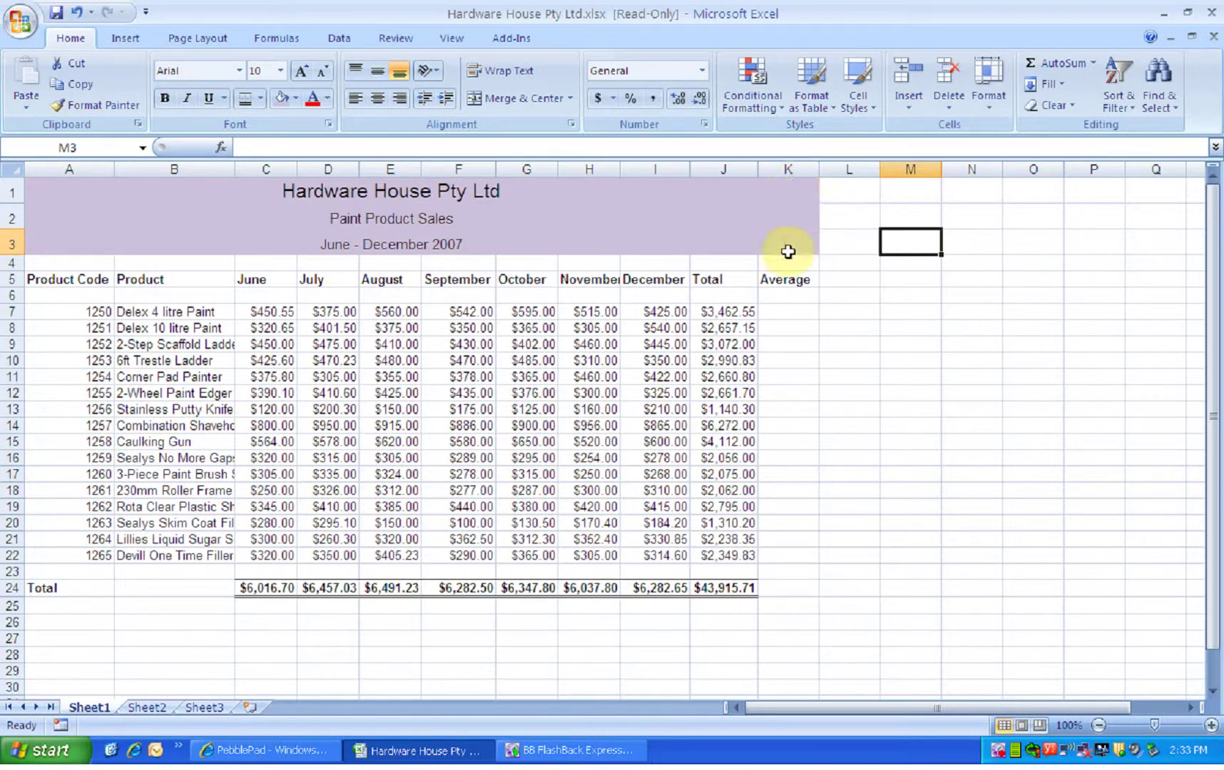
left_click_drag(59, 187, 408, 244)
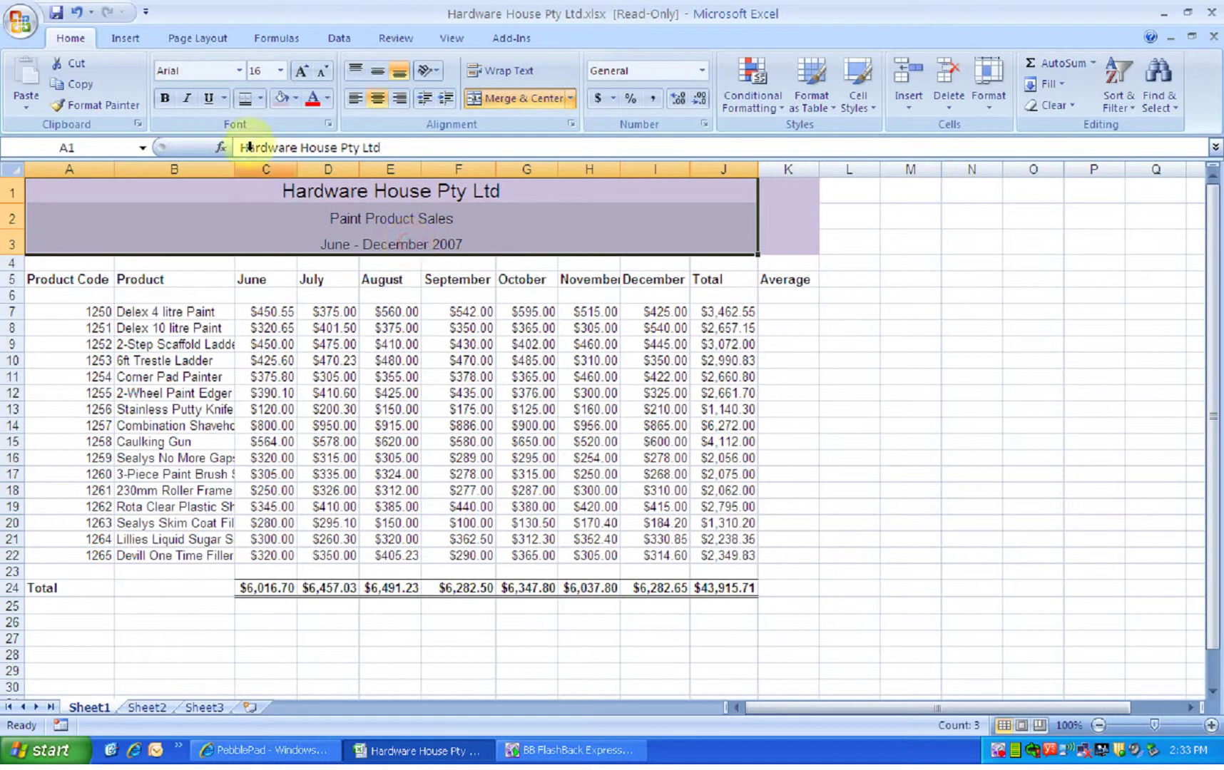
left_click(135, 105)
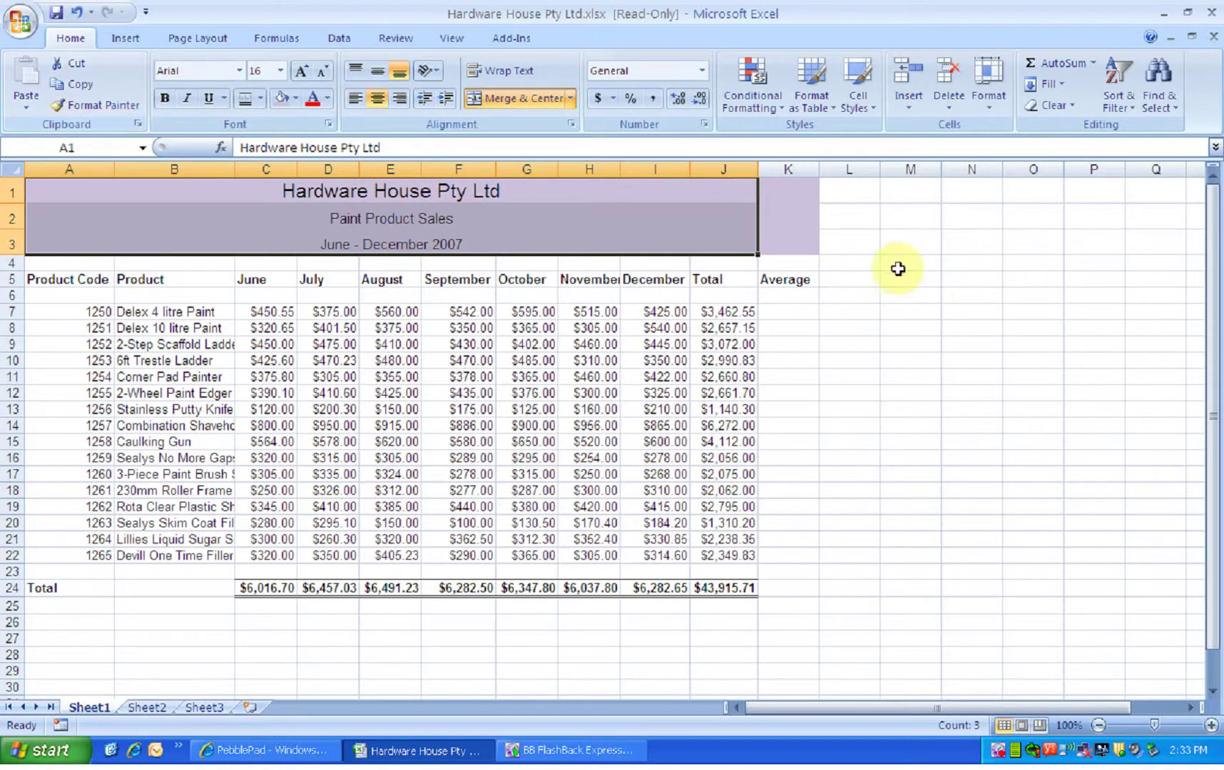
left_click(787, 192)
left_click_drag(787, 191, 793, 251)
left_click(843, 311)
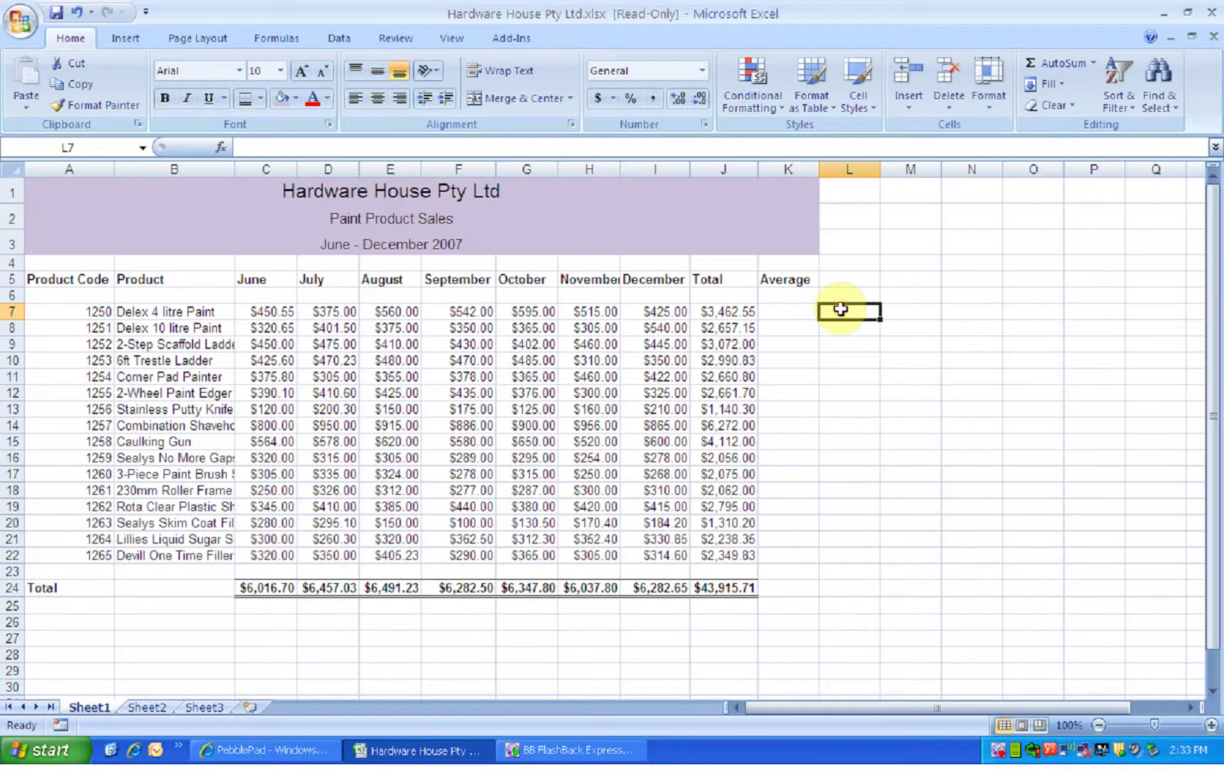
Enter the average of C7:I7 in K7, leaving out the Total column, and fill the formula down to K22
left_click(790, 314)
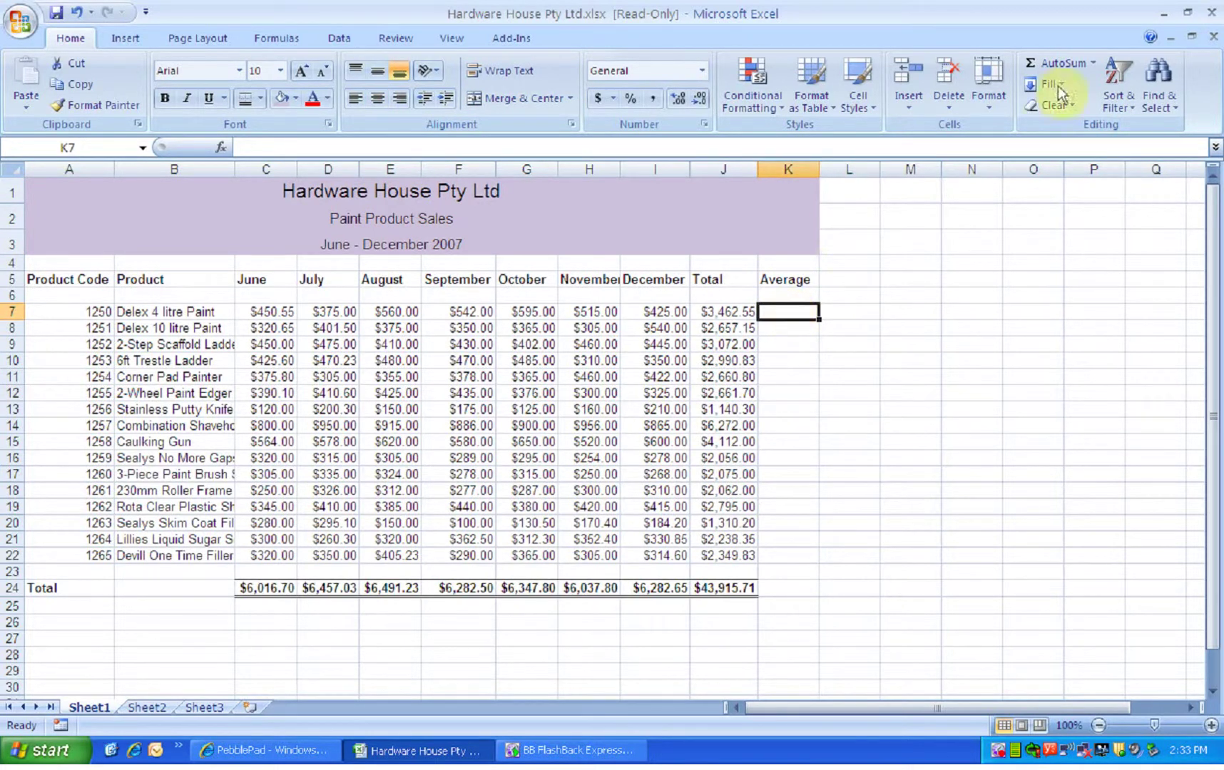
left_click(1096, 63)
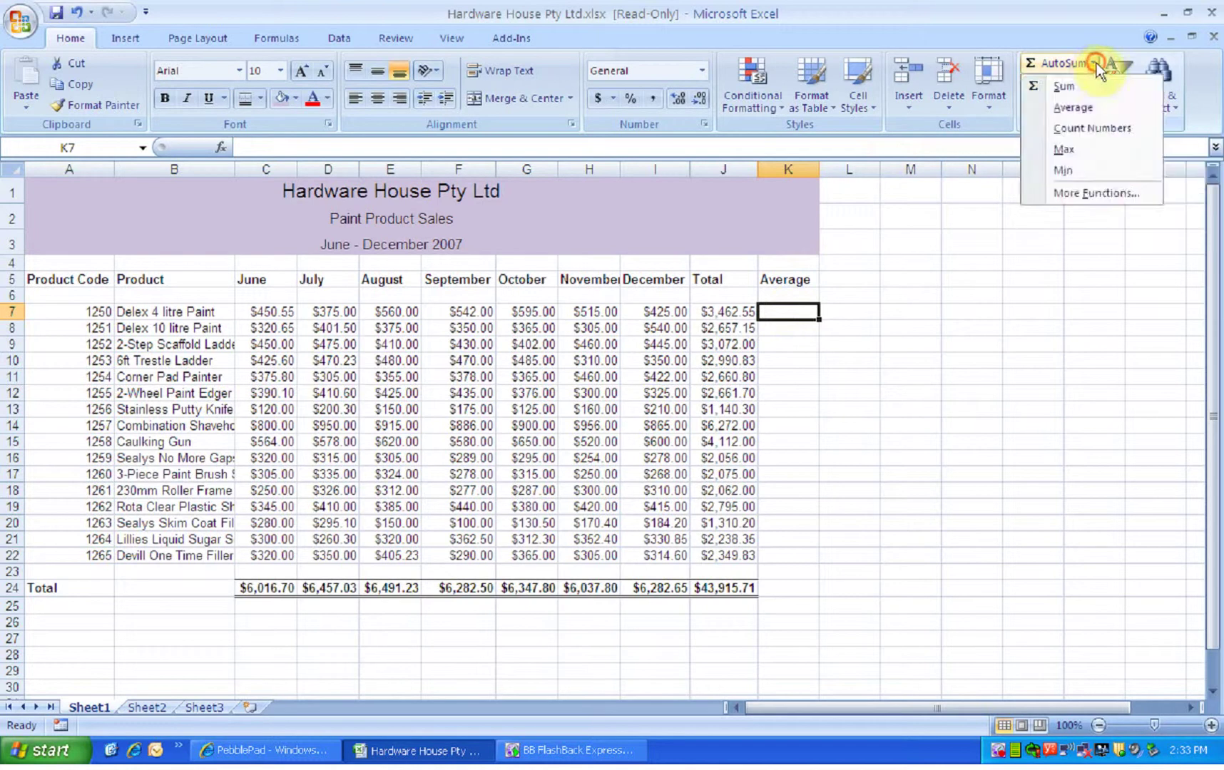
left_click(1096, 105)
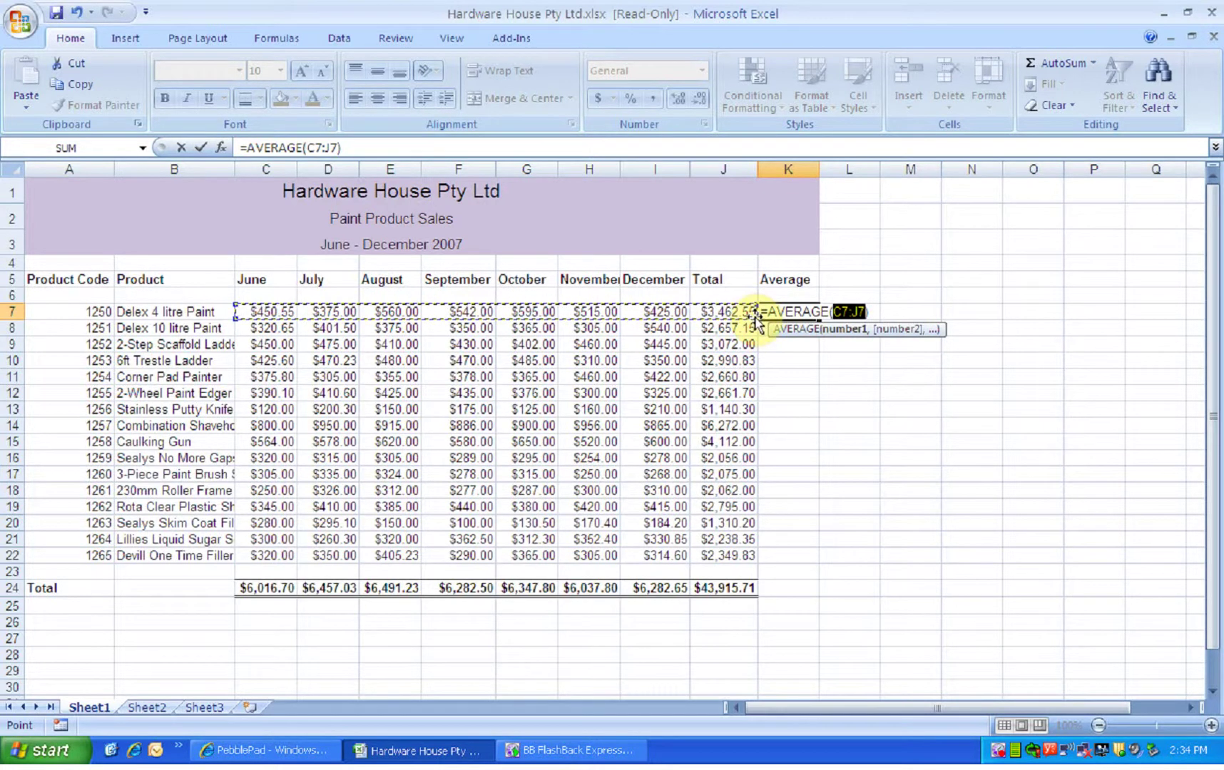
left_click_drag(754, 314, 724, 317)
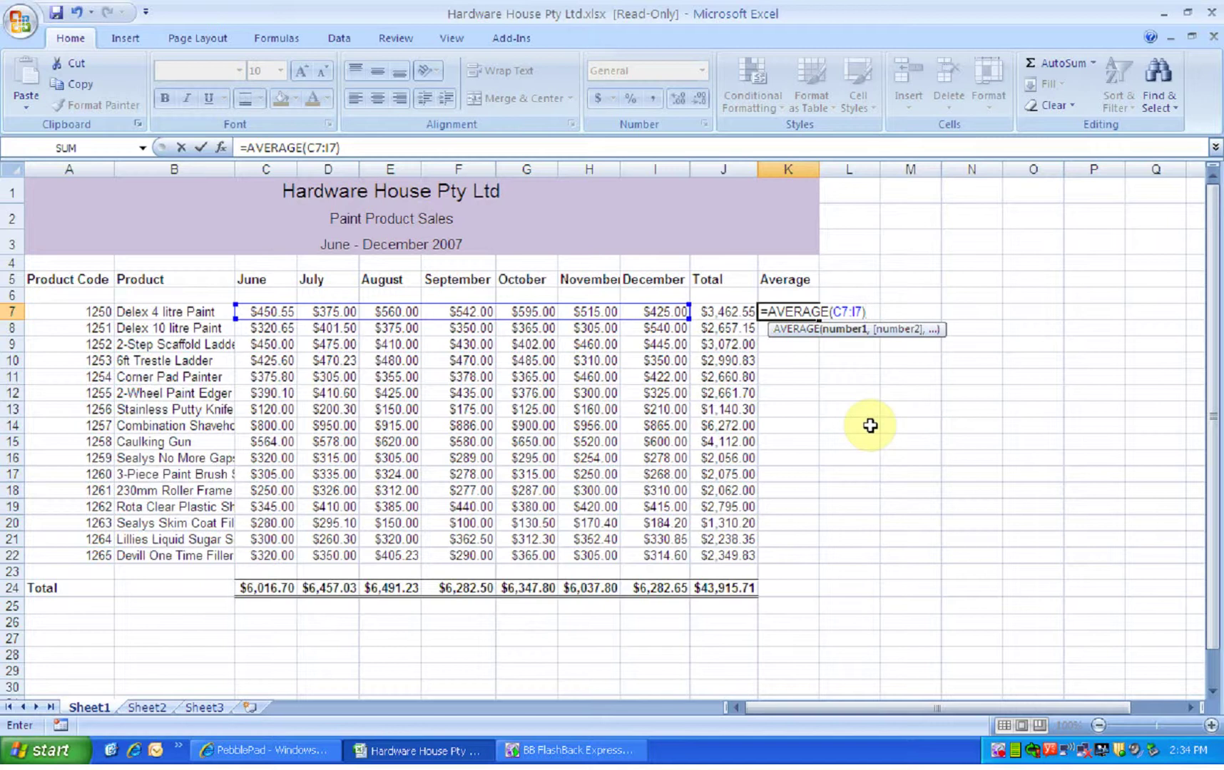
key("ctrl+Return")
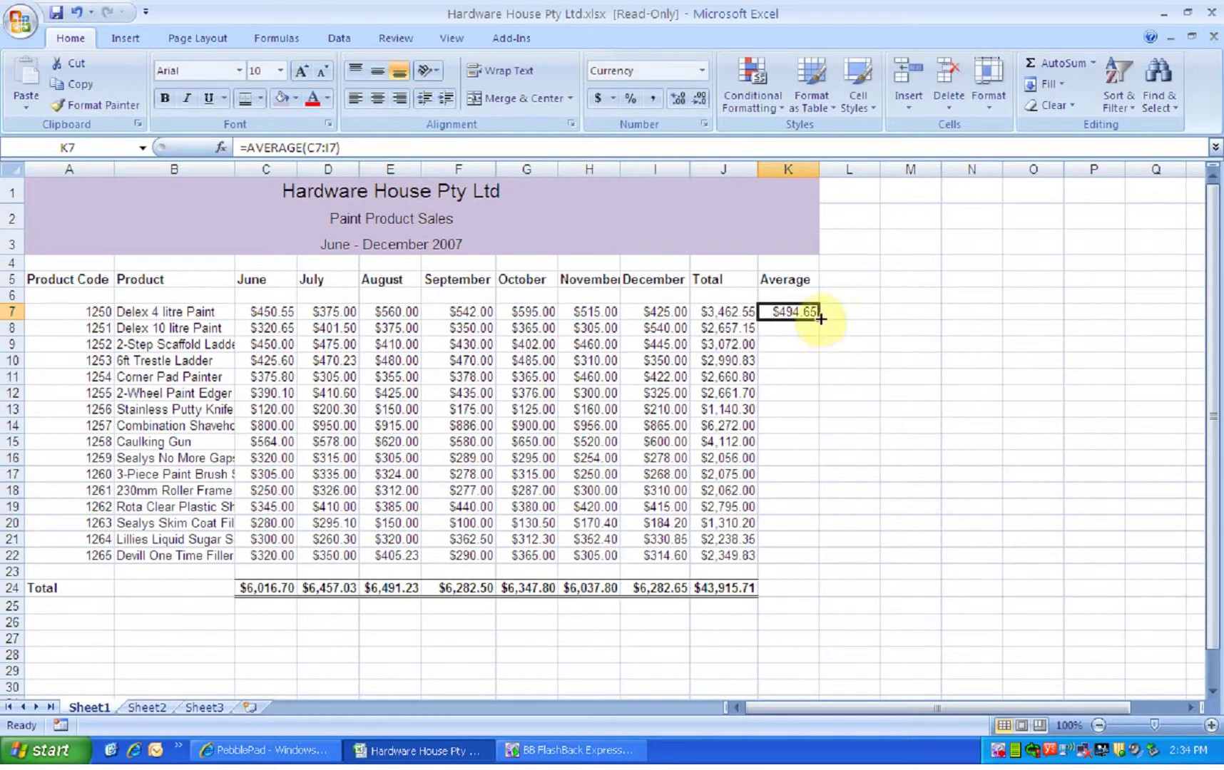
left_click_drag(821, 318, 801, 563)
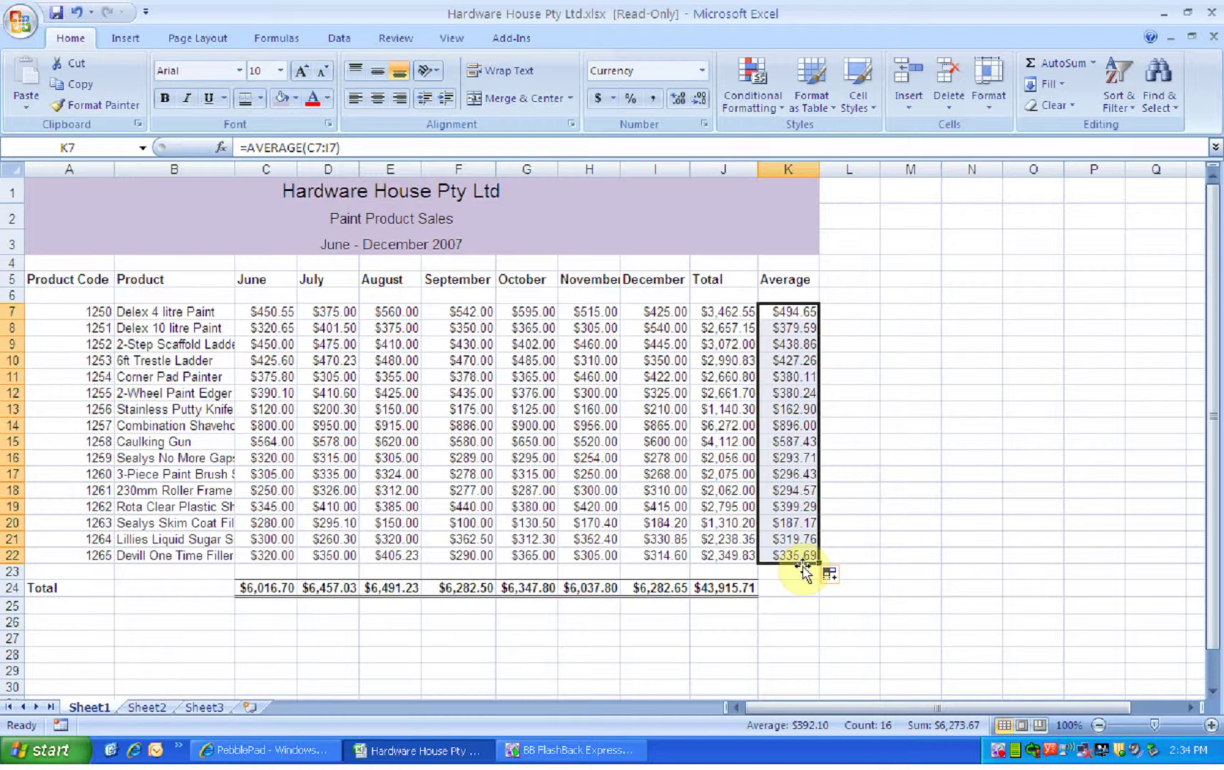
Add the label Round in A26 and make it bold
left_click(150, 575)
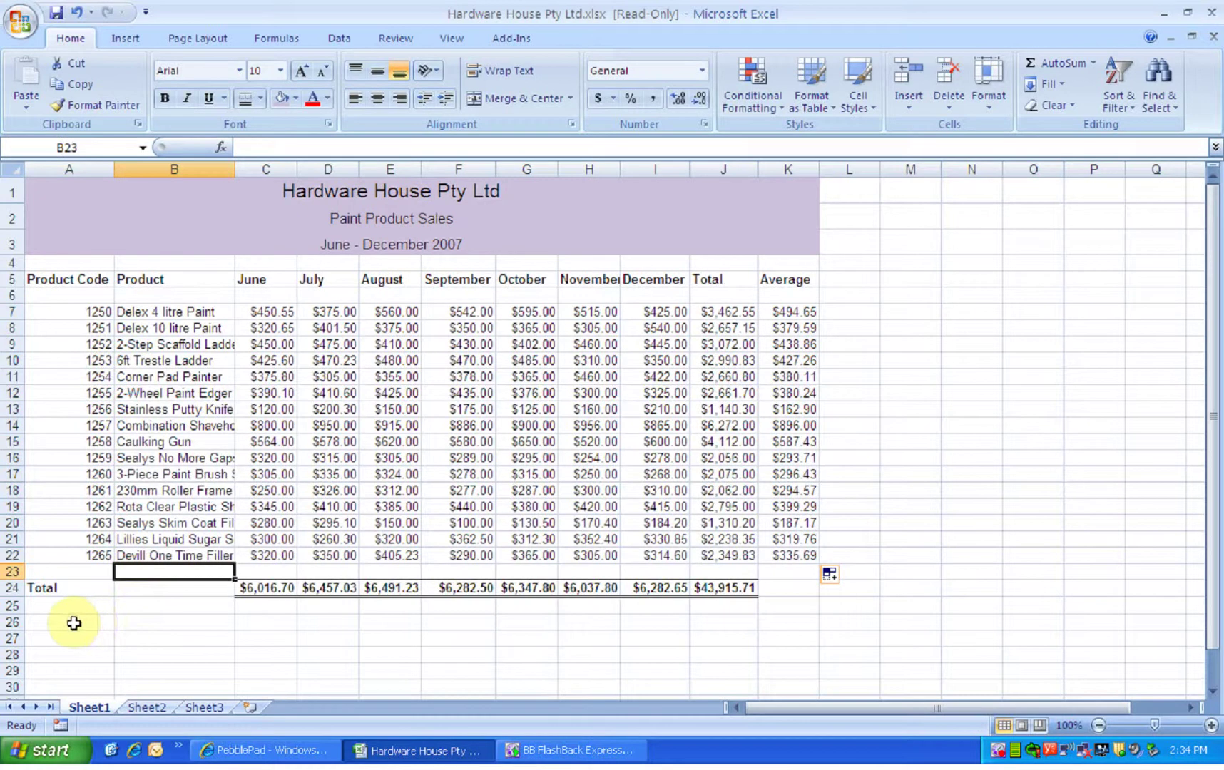
left_click(72, 621)
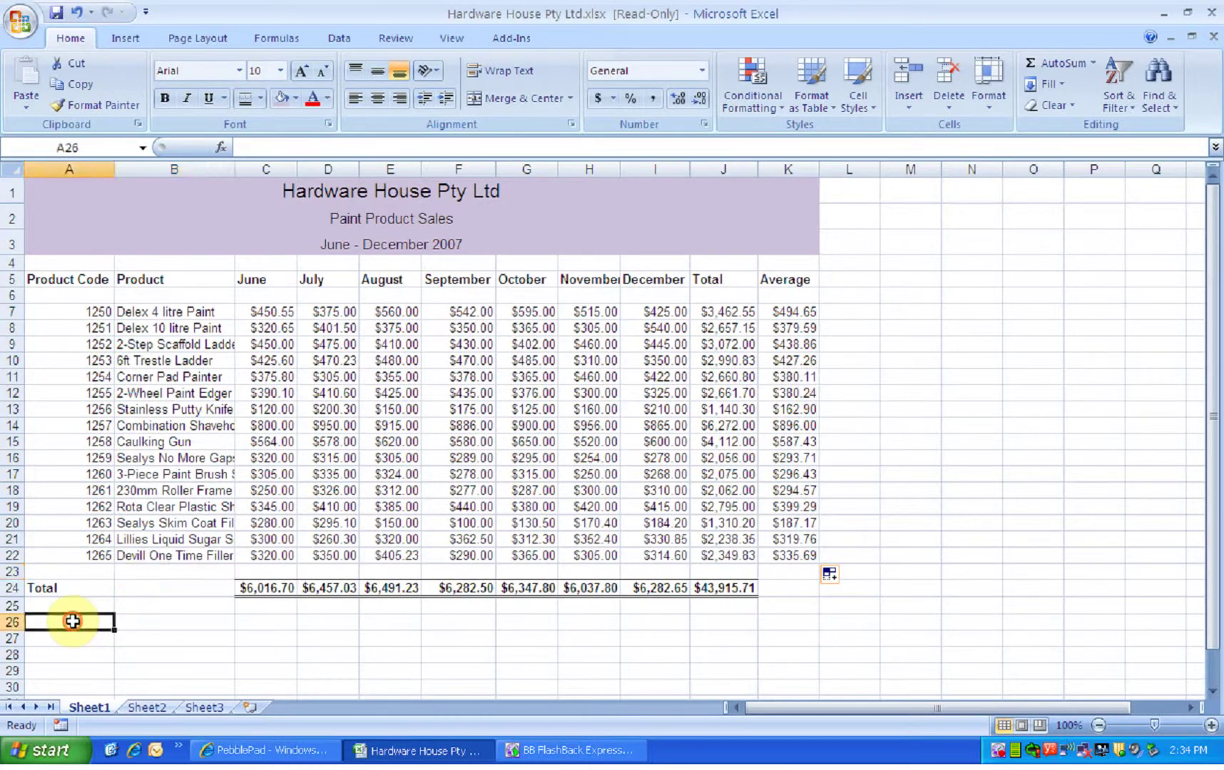
type("Rounbd")
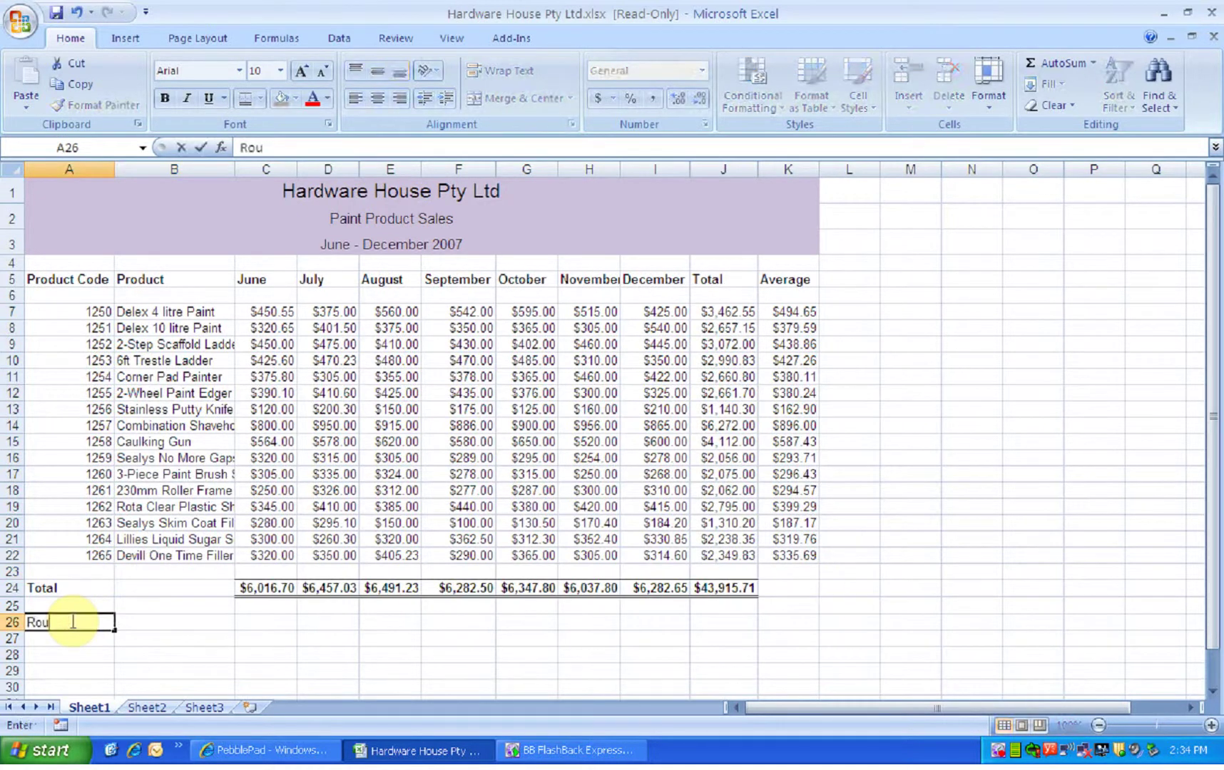
key("BackSpace")
key("BackSpace")
type("d")
key("Tab")
left_click(72, 621)
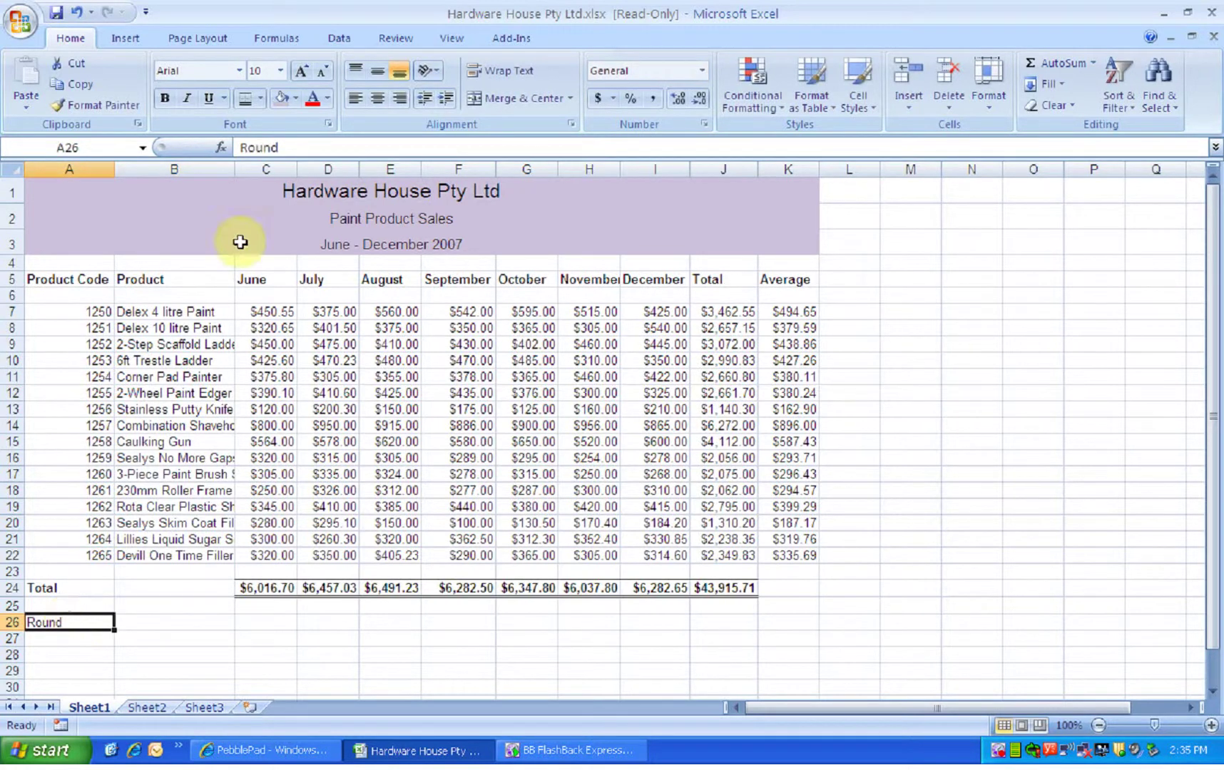
left_click(168, 99)
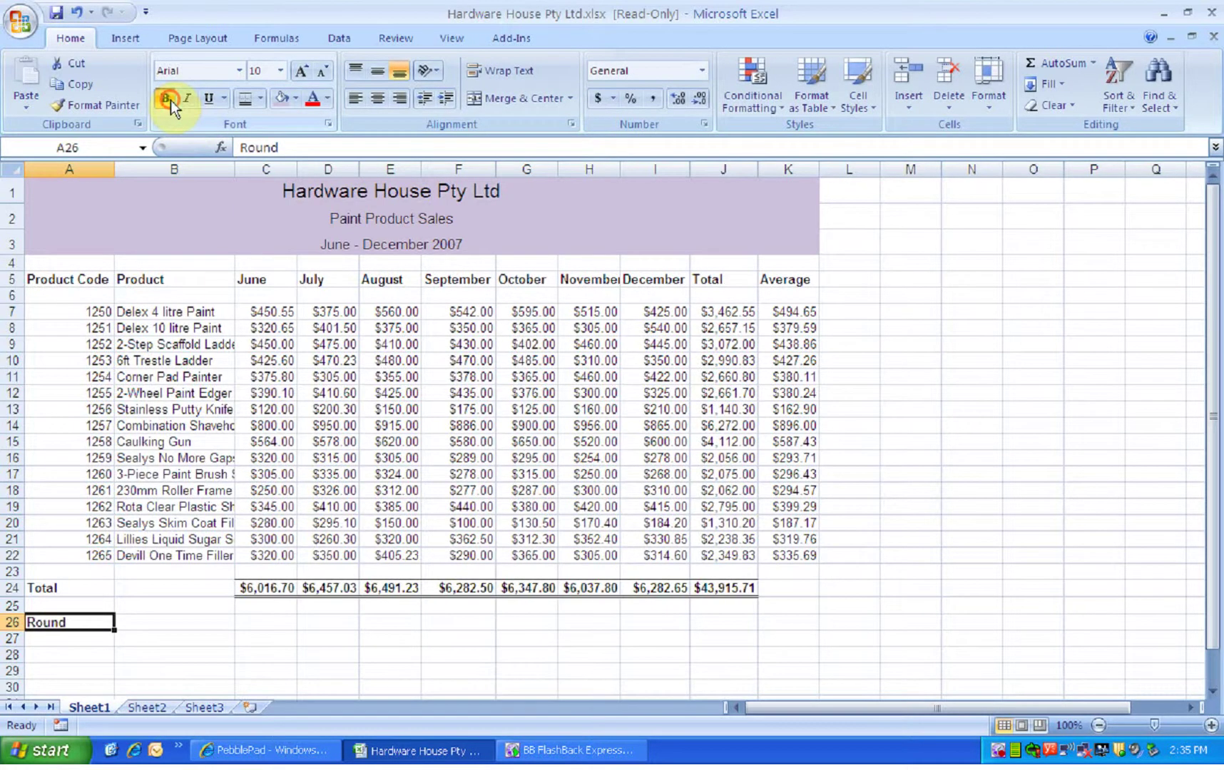
Insert the ROUND function in C26 with the June total in C24 as its number
left_click(275, 622)
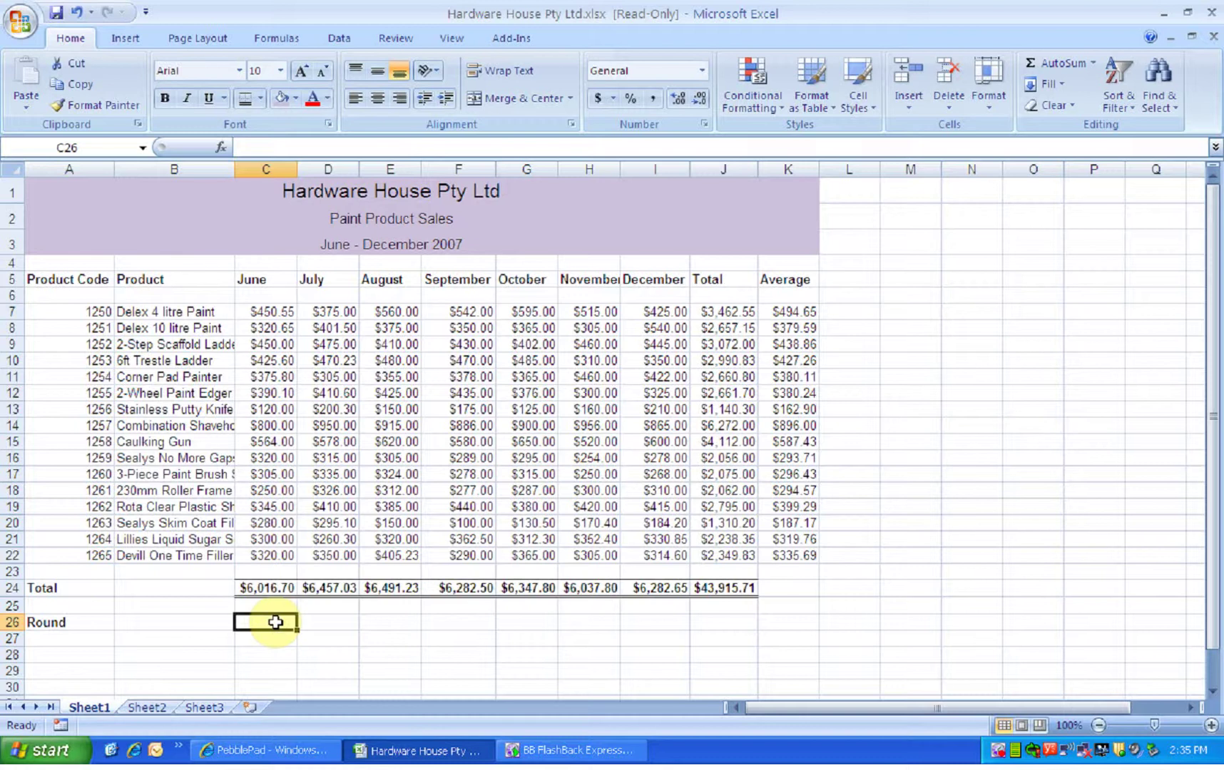
left_click(217, 146)
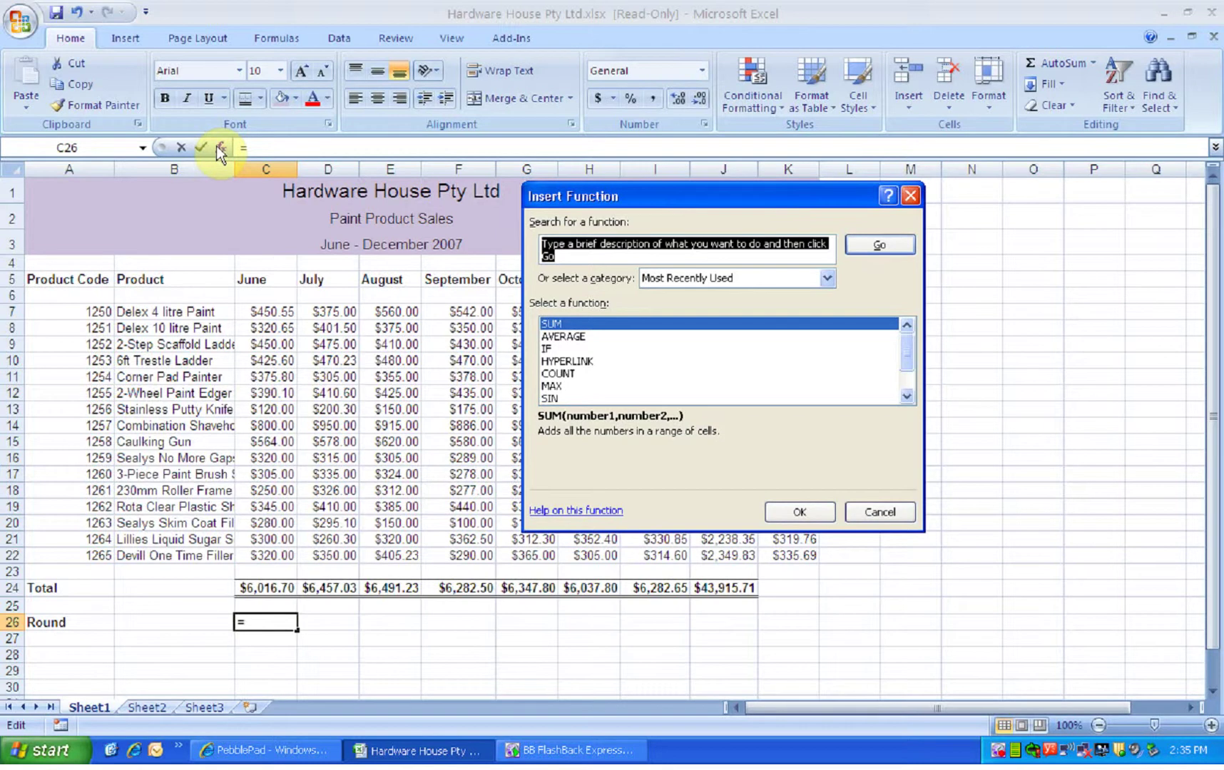
type("round")
key("Return")
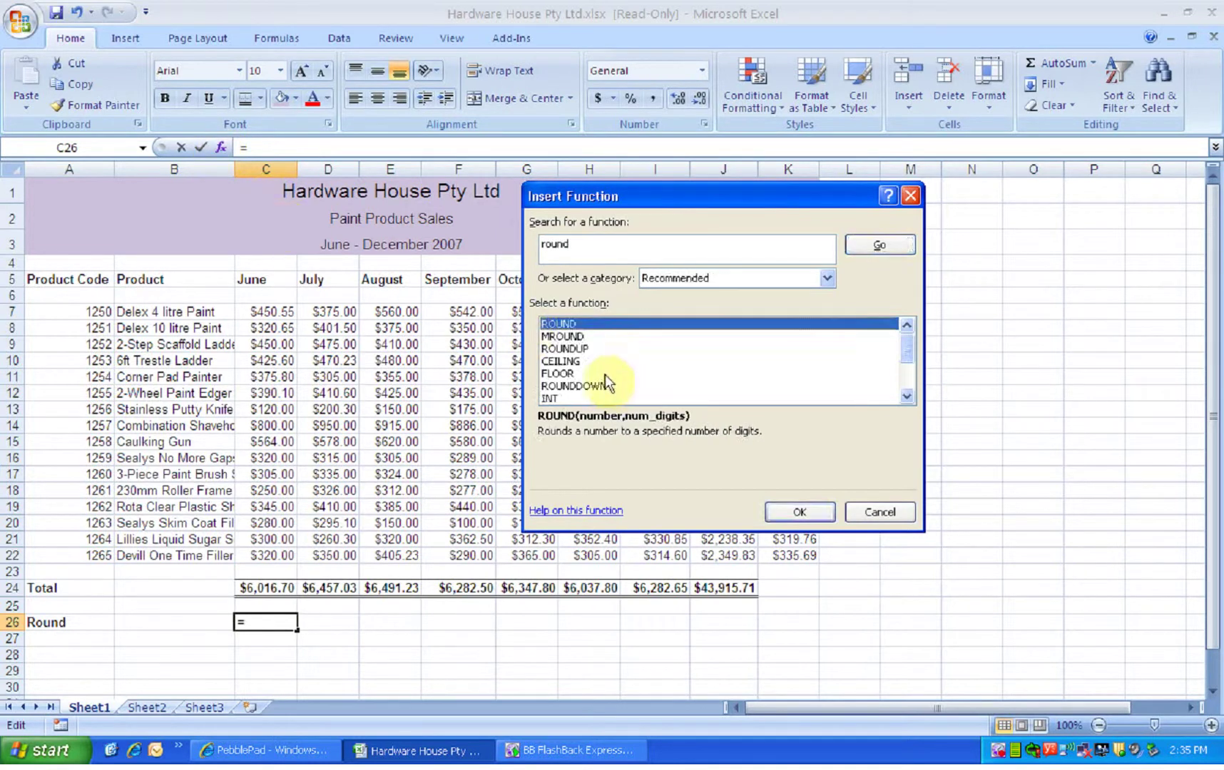
left_click(799, 512)
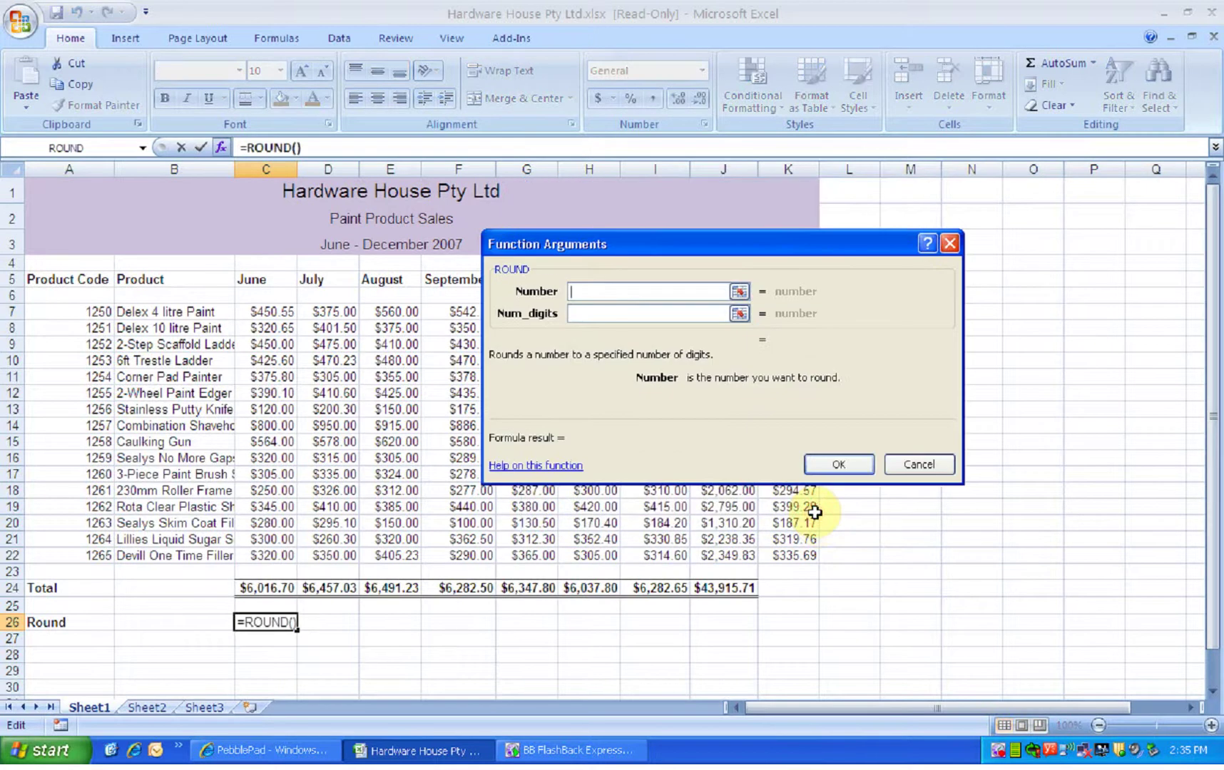
left_click(277, 589)
left_click(582, 313)
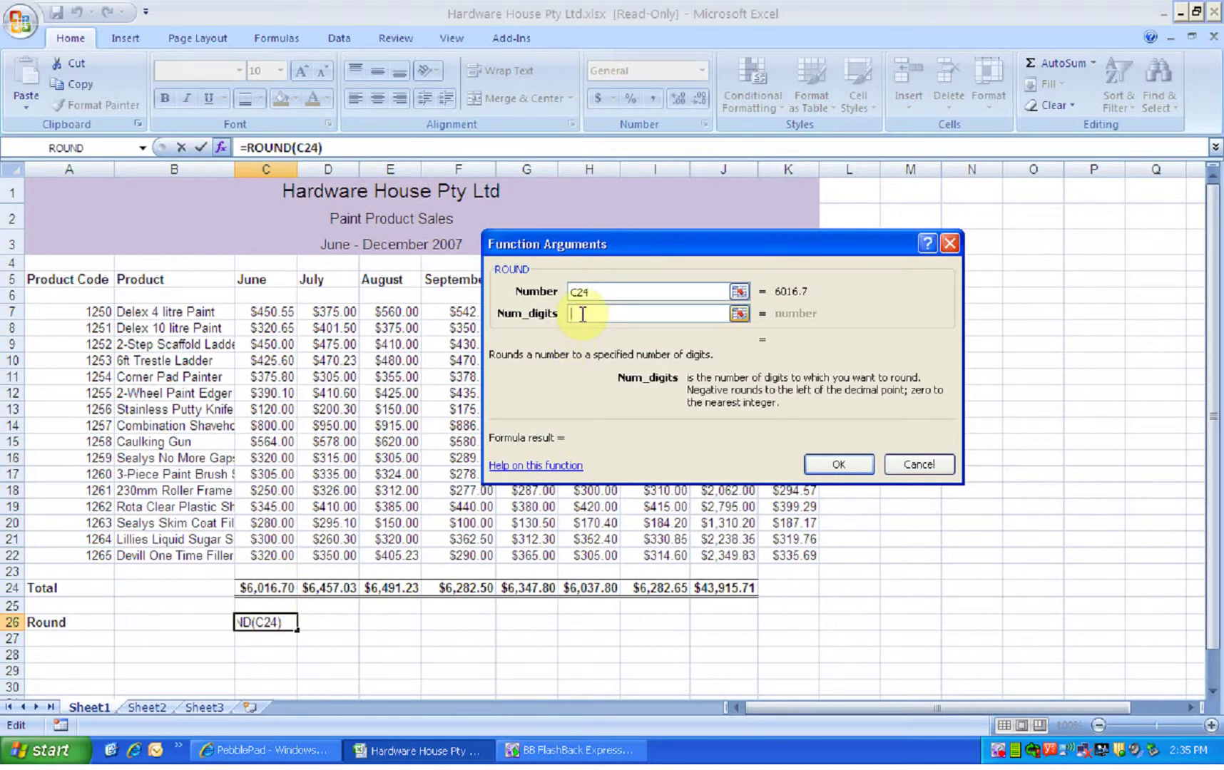
Try 0, 1 and 2 as the number of digits for the ROUND function in C26
type("0")
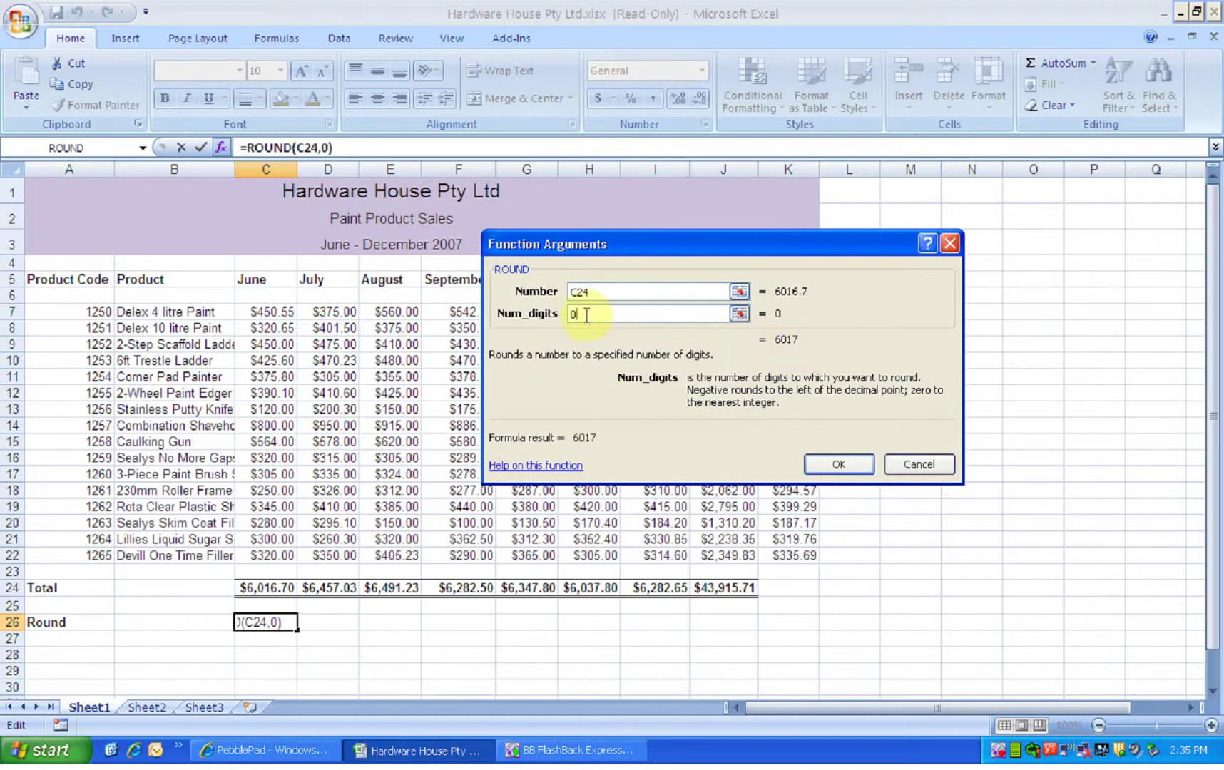
key("BackSpace")
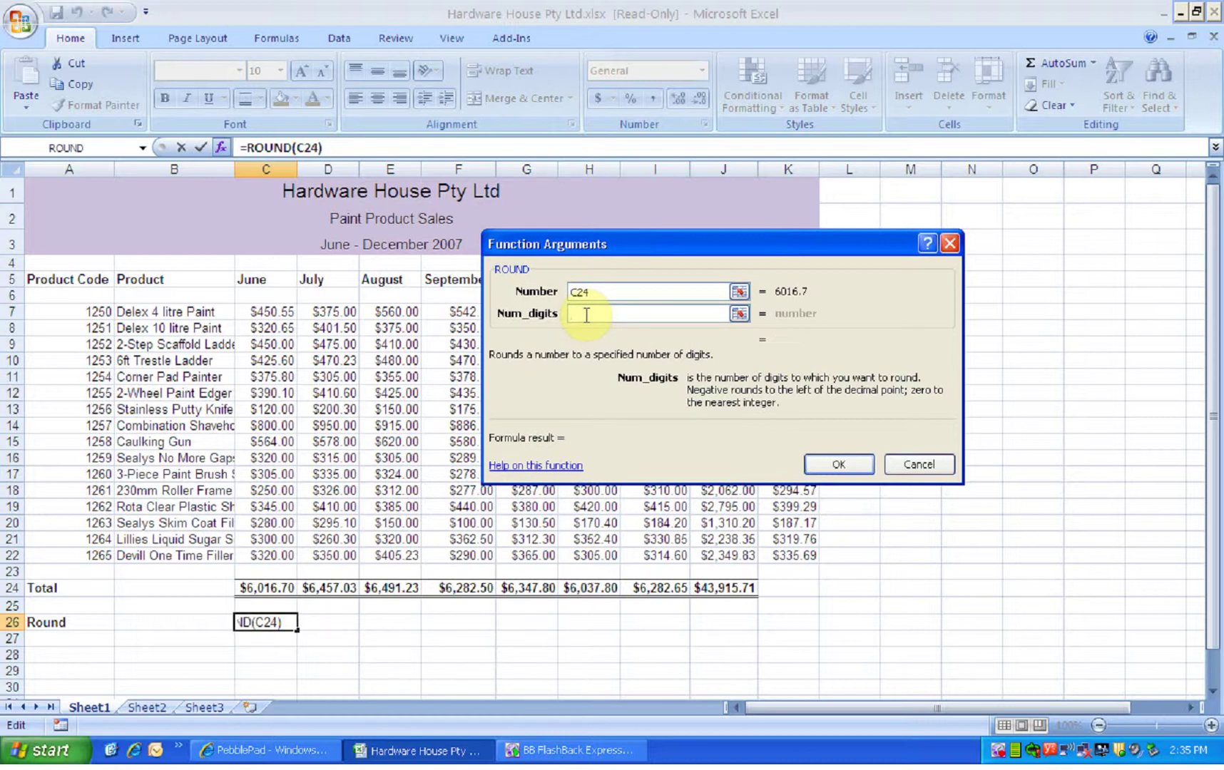
type("1")
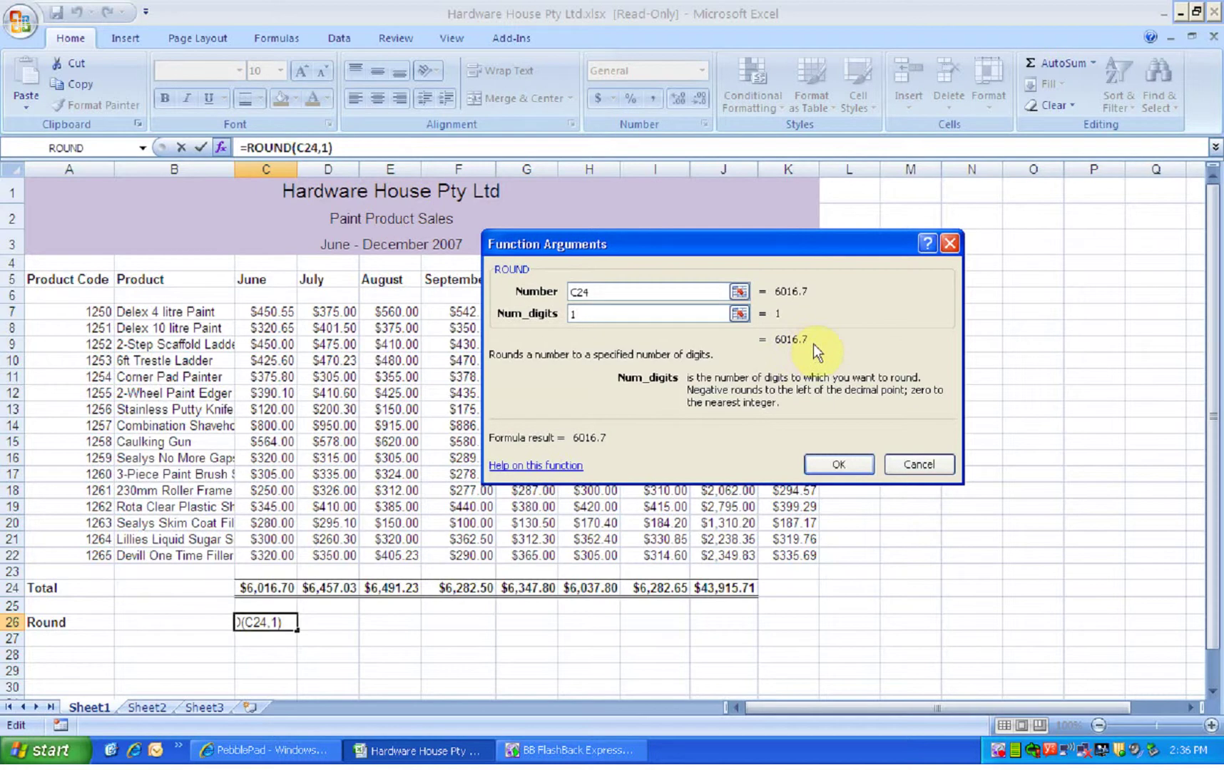
key("BackSpace")
type("2")
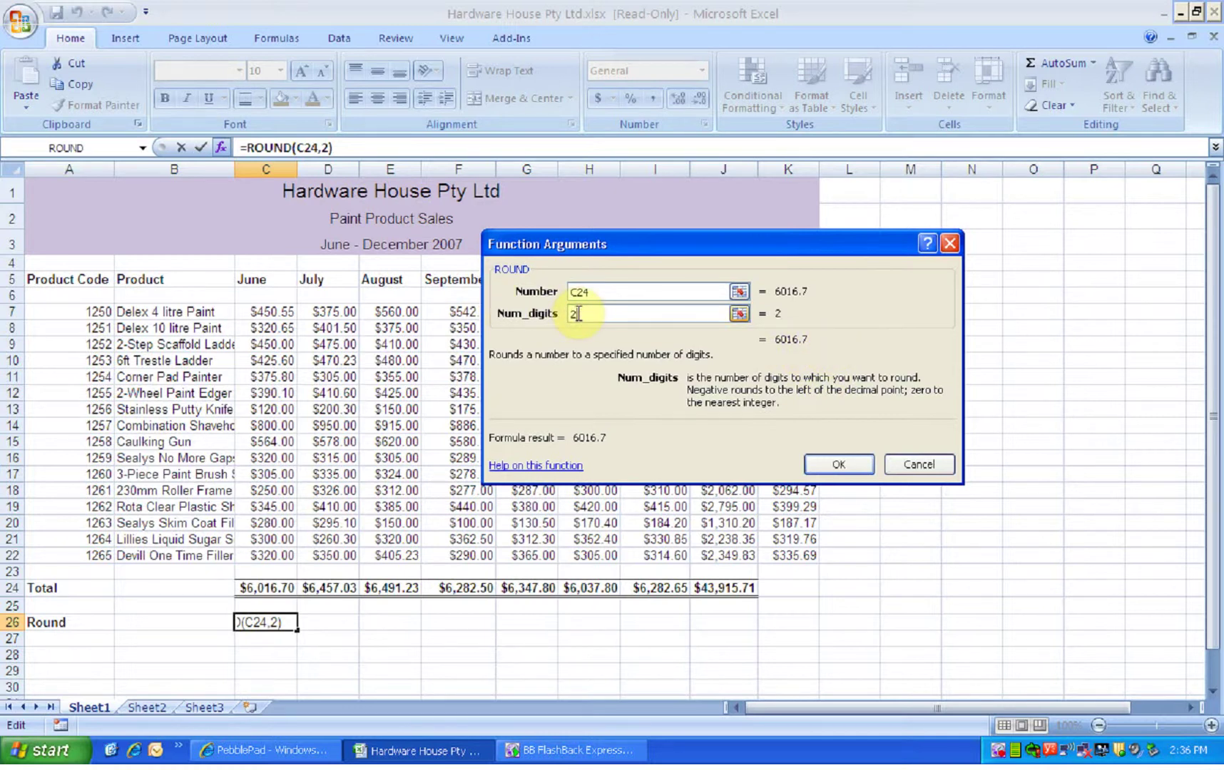
key("BackSpace")
Set the number of digits of the ROUND function to -1, trying -2 for comparison, and complete the formula in C26
type("-1")
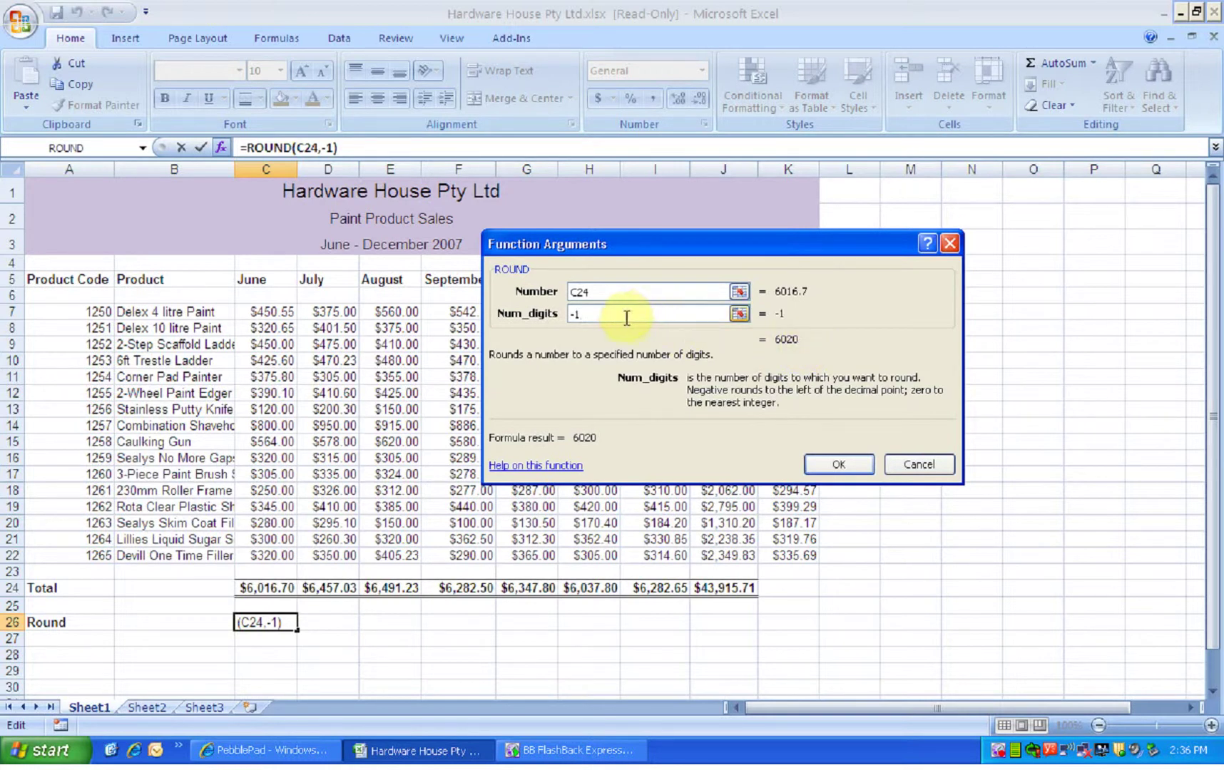
key("BackSpace")
type("2")
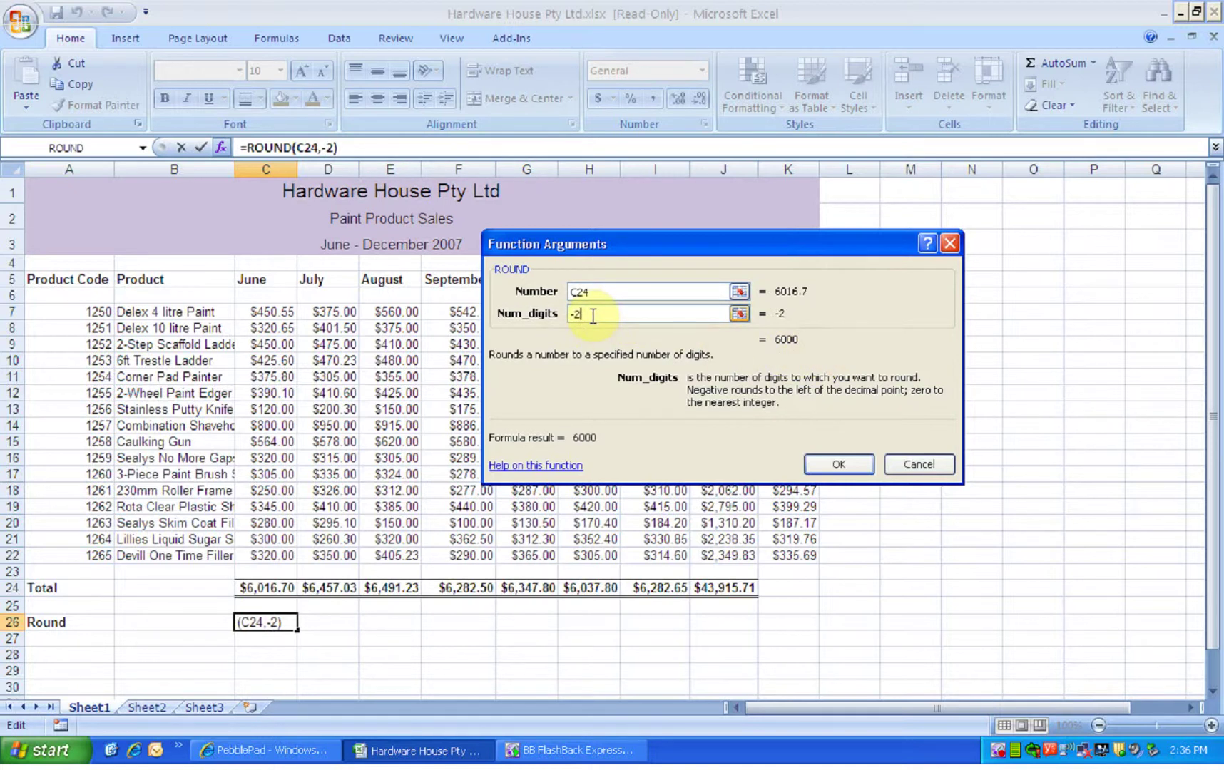
key("BackSpace")
type("1")
left_click(838, 465)
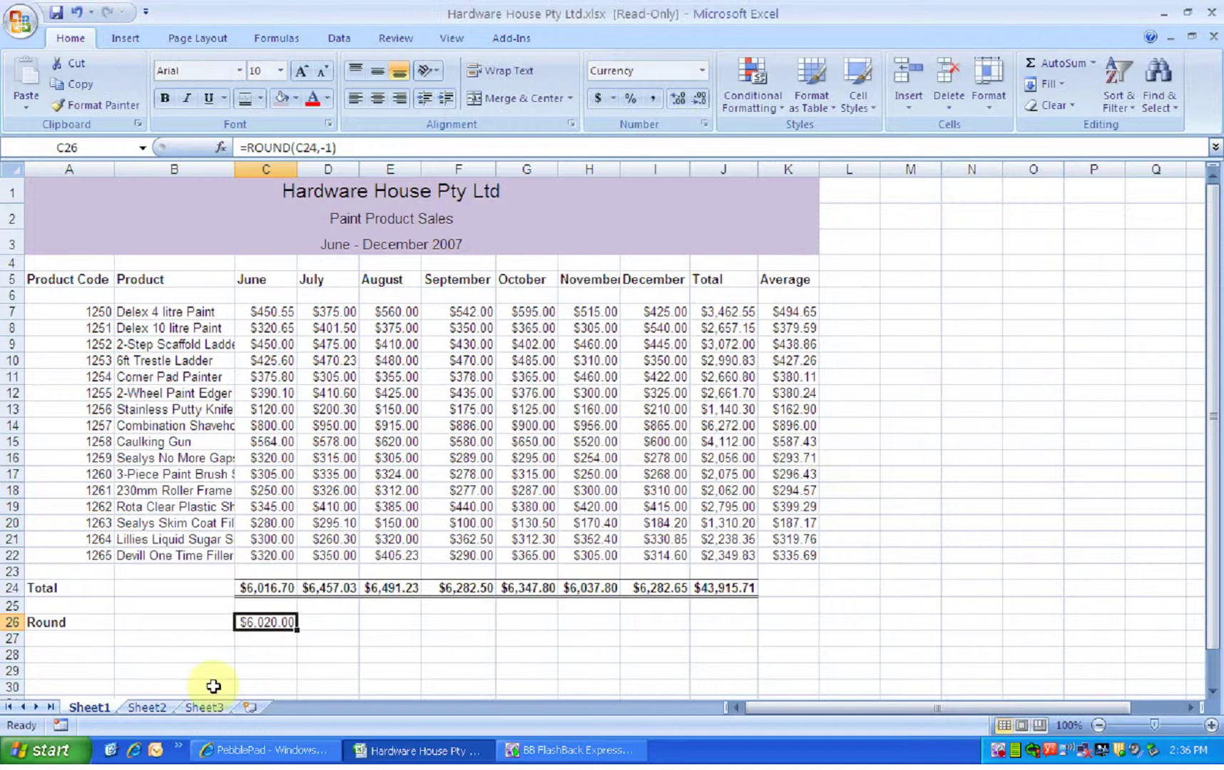
Fill the ROUND formula from C26 across to J26 and make the rounded totals bold
left_click_drag(297, 629, 728, 619)
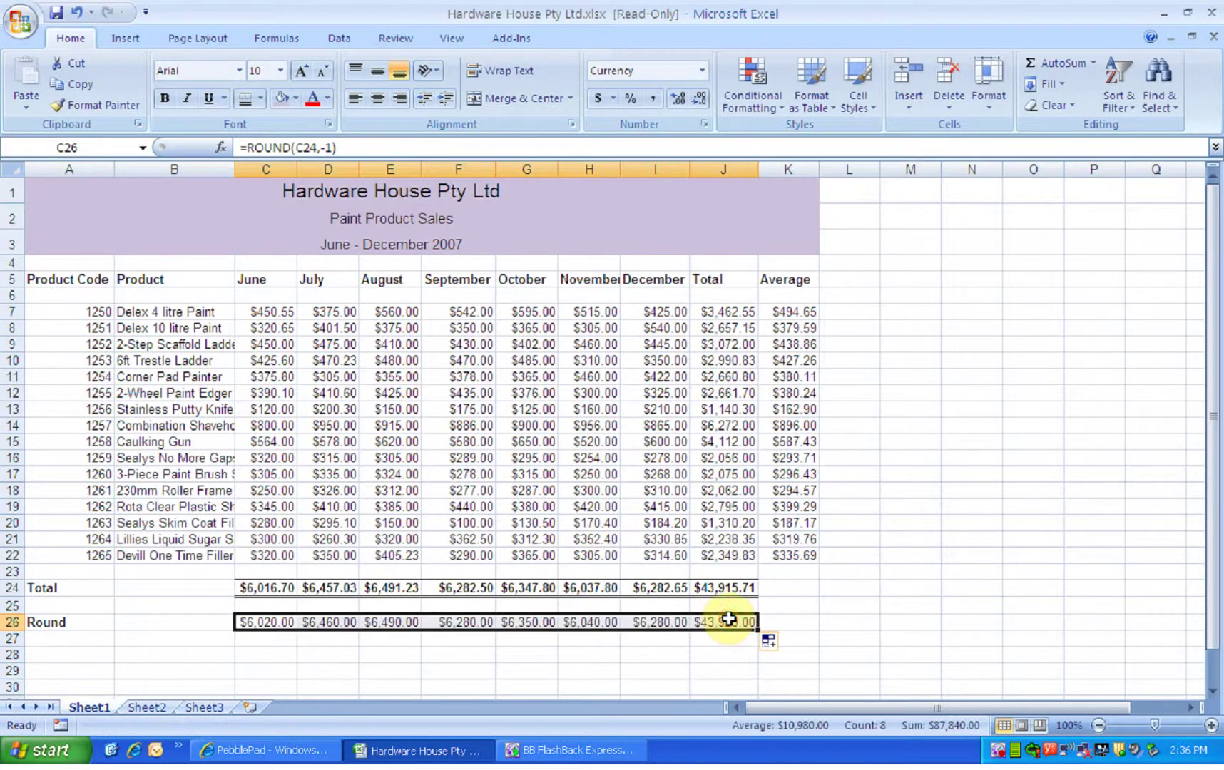
left_click(164, 100)
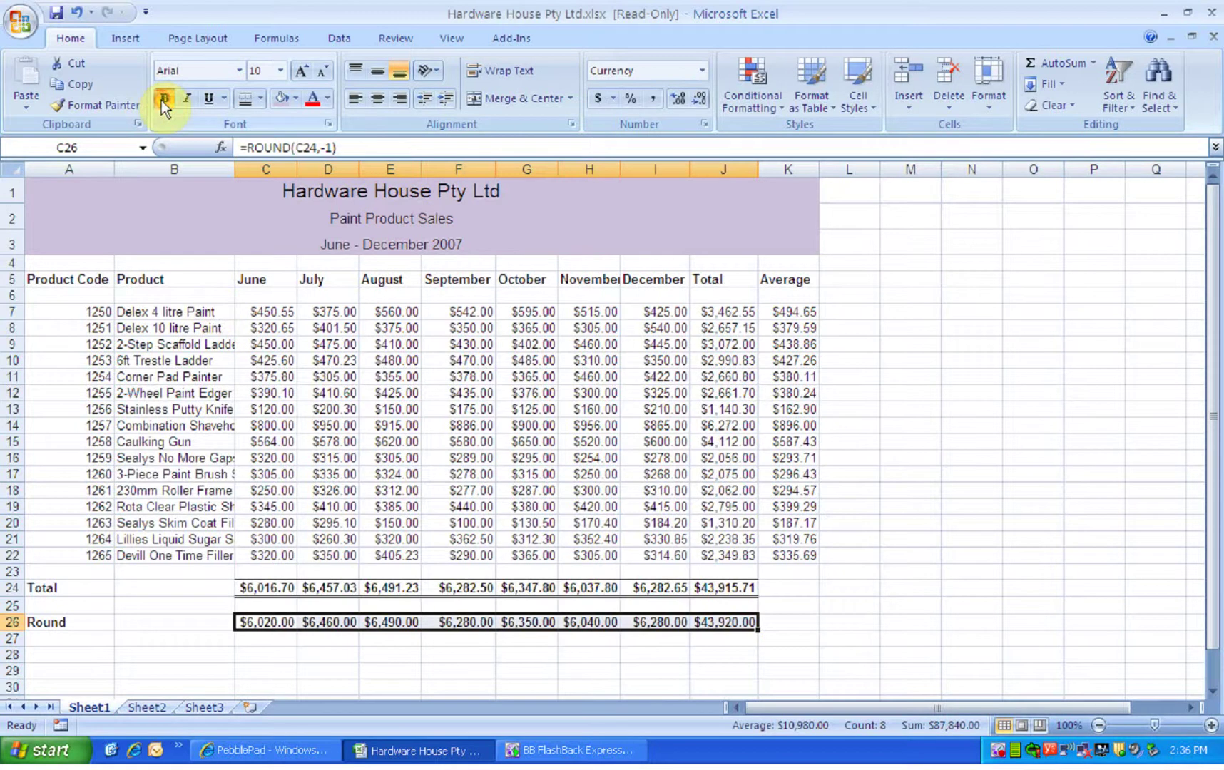
left_click(123, 662)
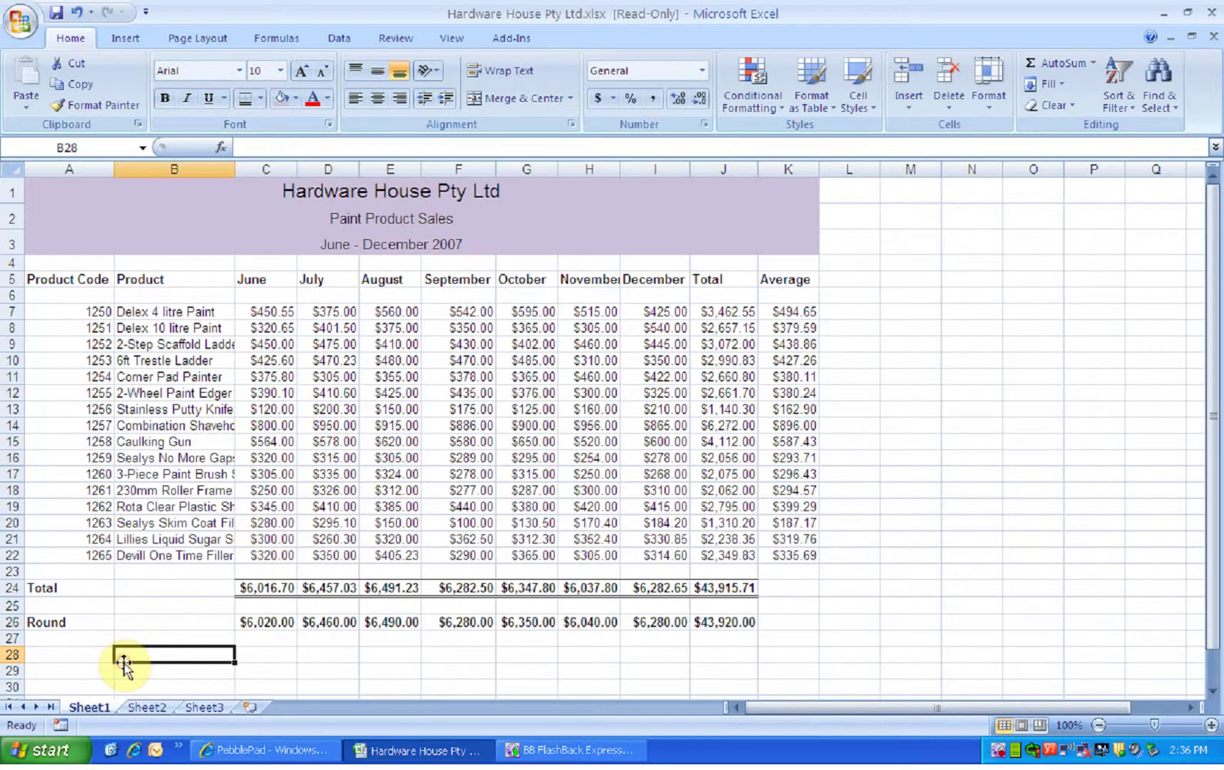
Add the label Count in A28 and make it bold
left_click(74, 654)
type("Count")
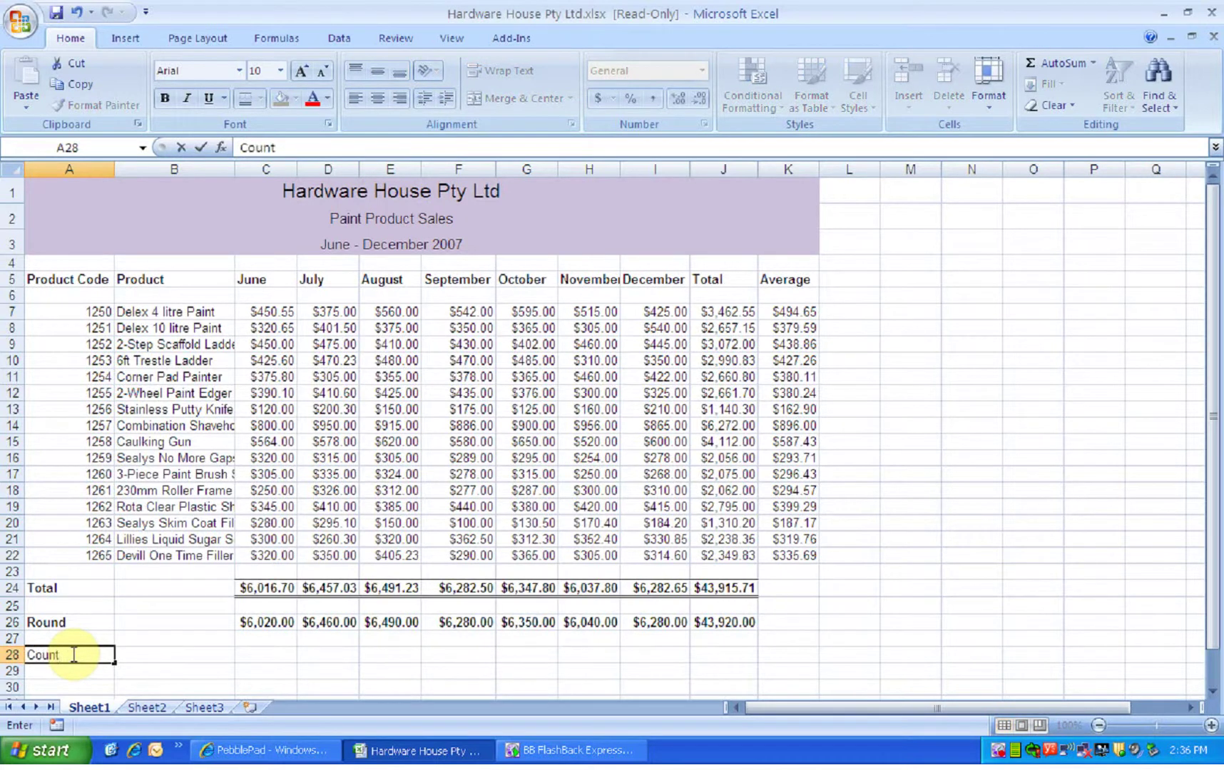
key("ctrl+Return")
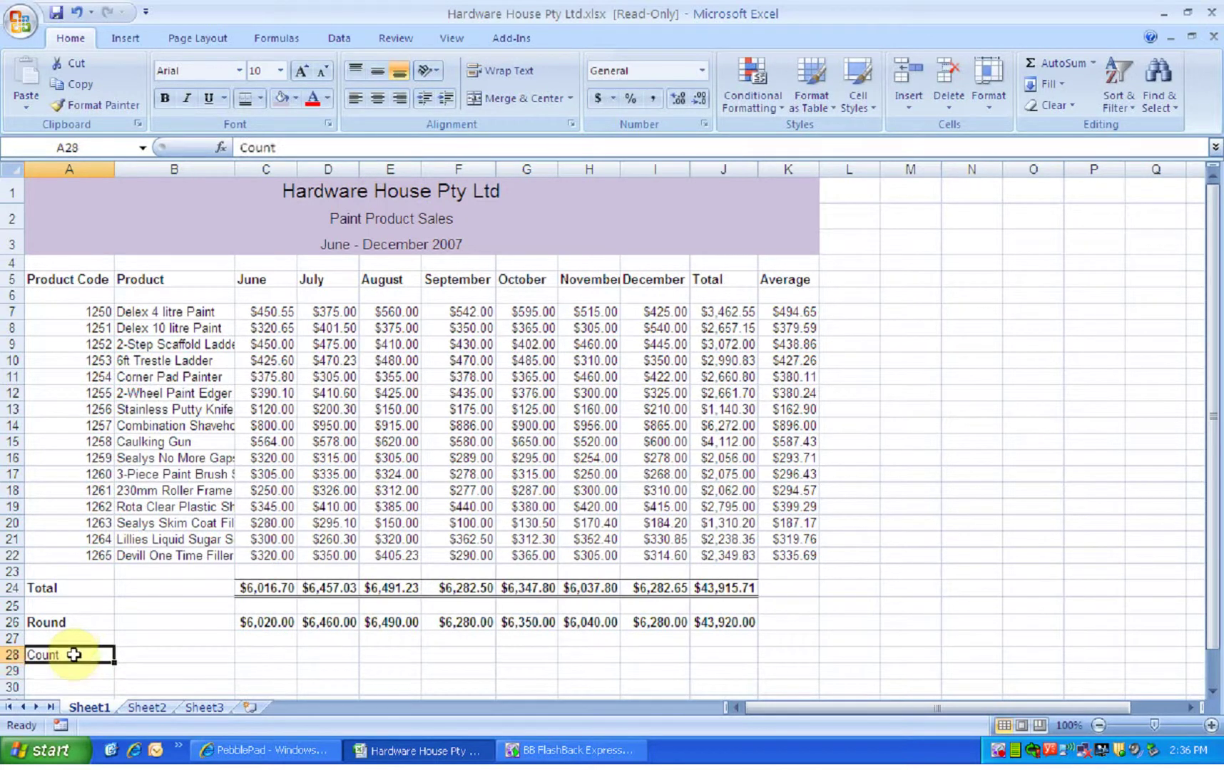
left_click(167, 98)
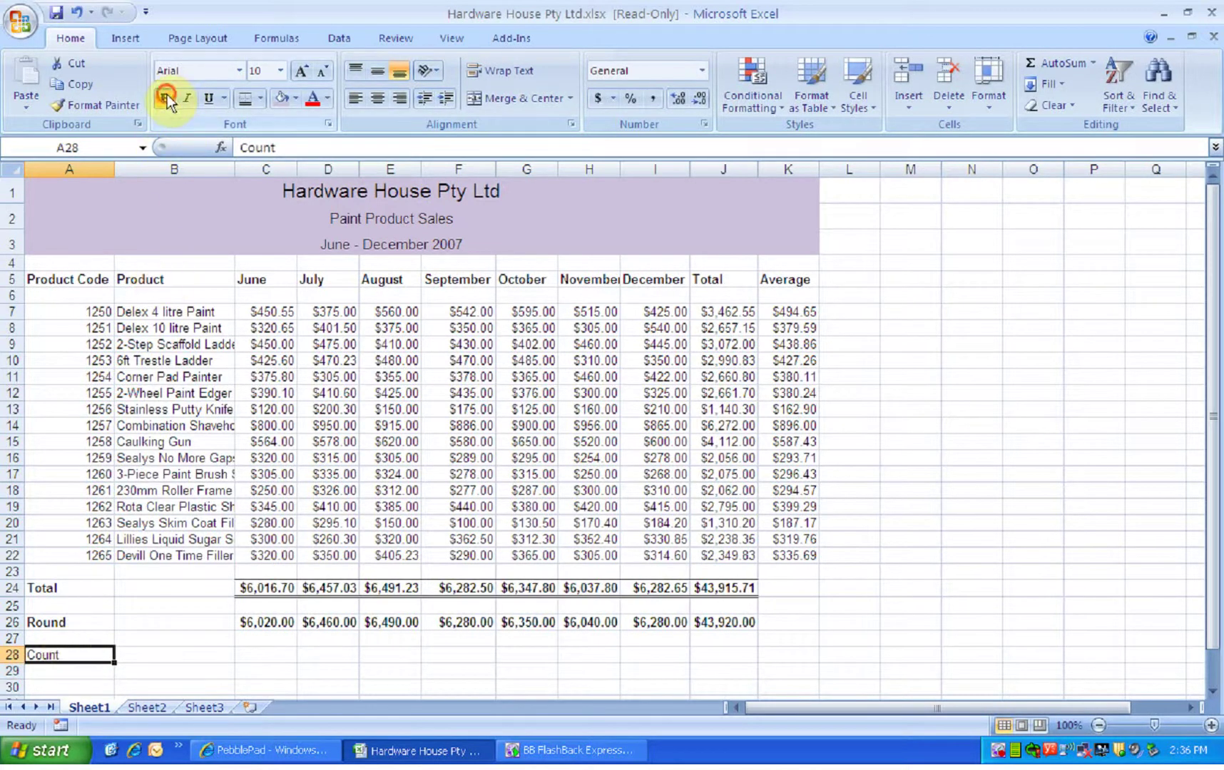
Insert the COUNT function in C28 to count the product codes in A7:A22
left_click(271, 655)
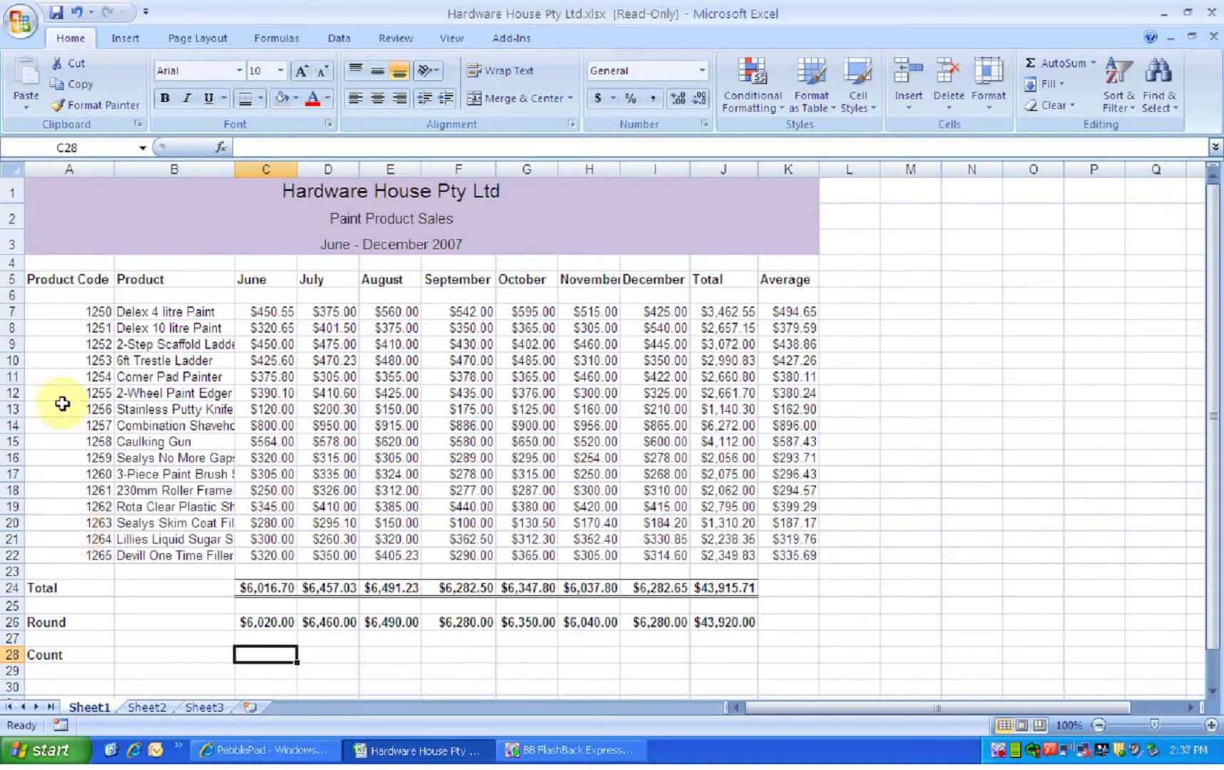
left_click(223, 147)
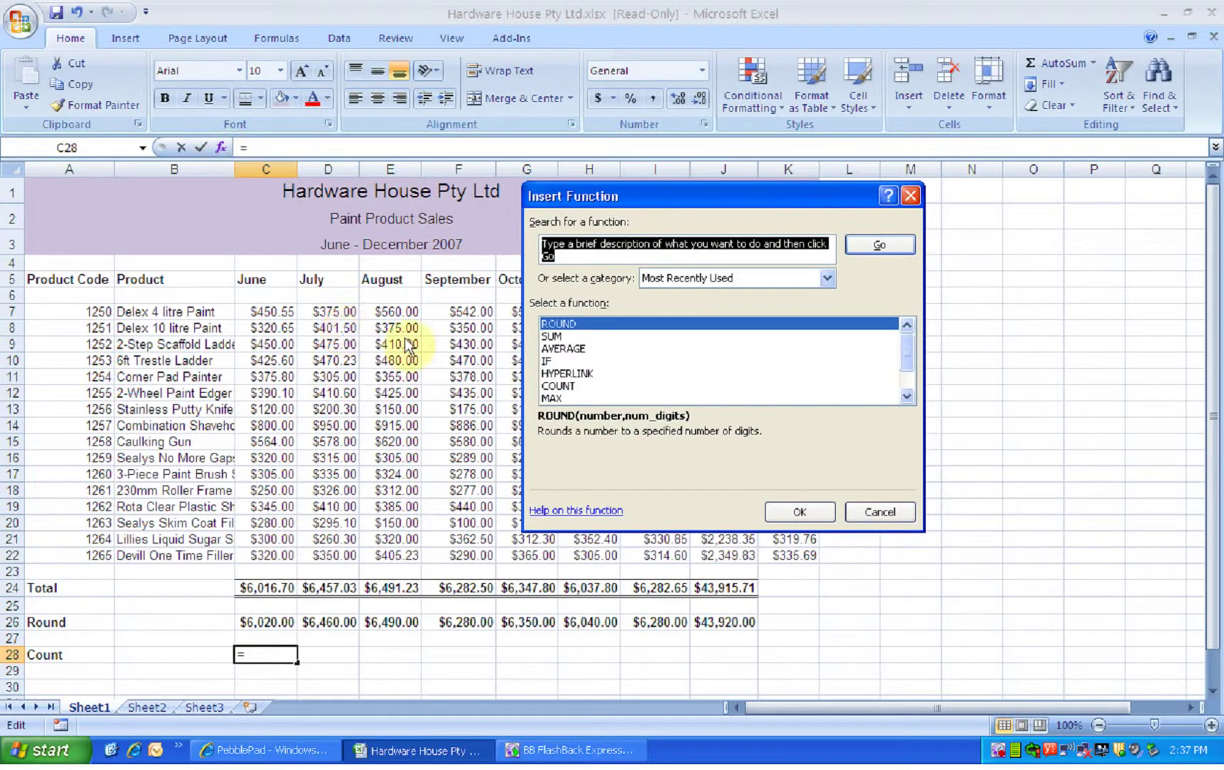
left_click(579, 385)
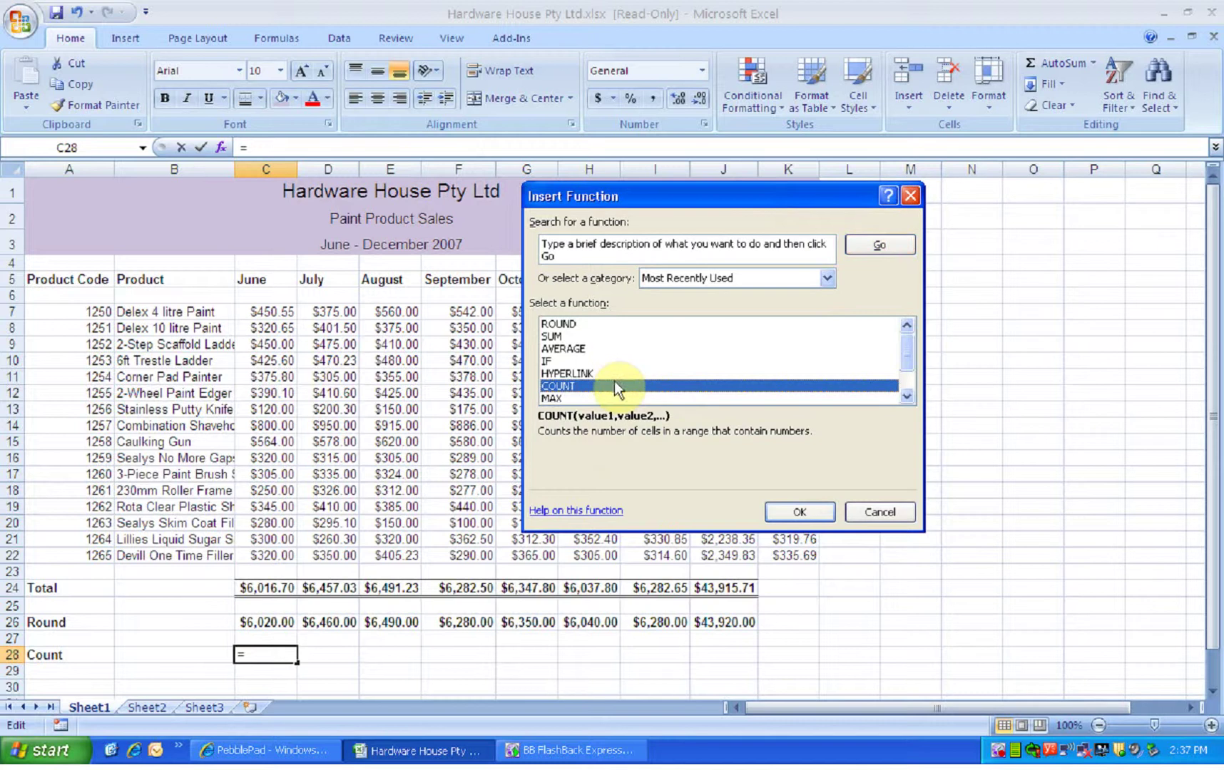
left_click(800, 512)
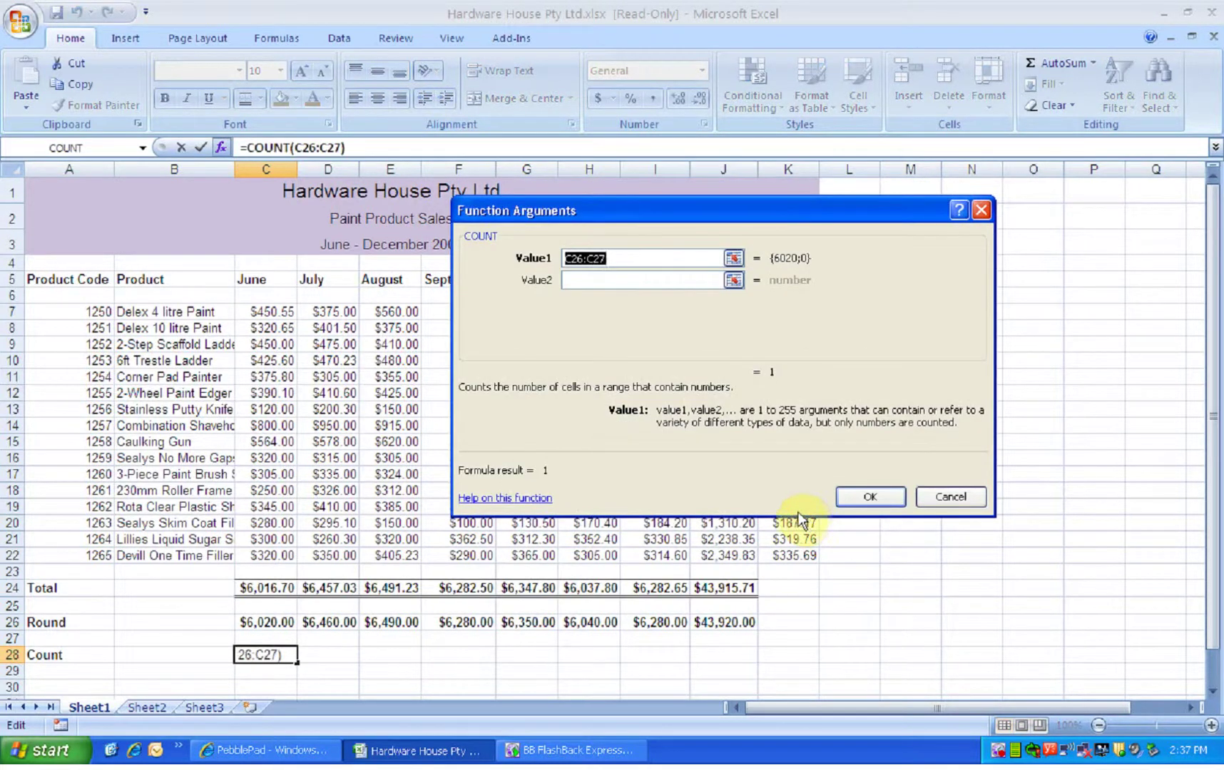
left_click_drag(95, 312, 82, 554)
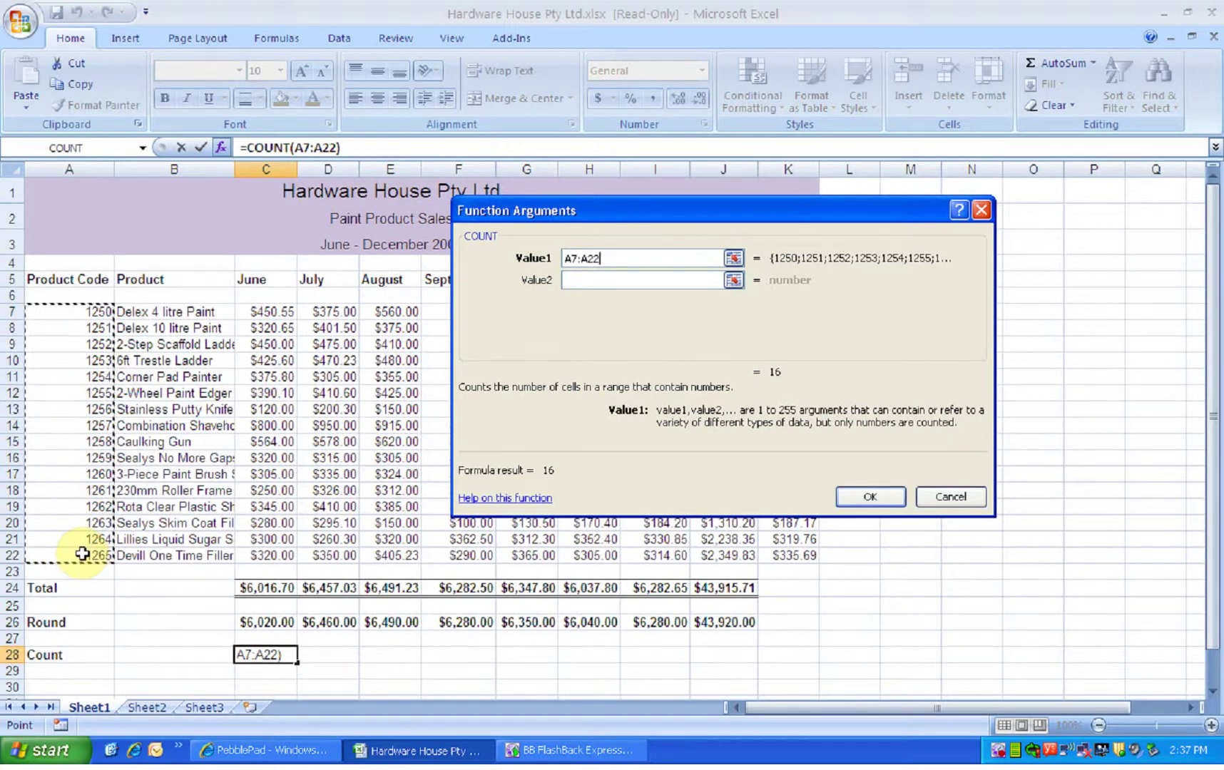
left_click(851, 500)
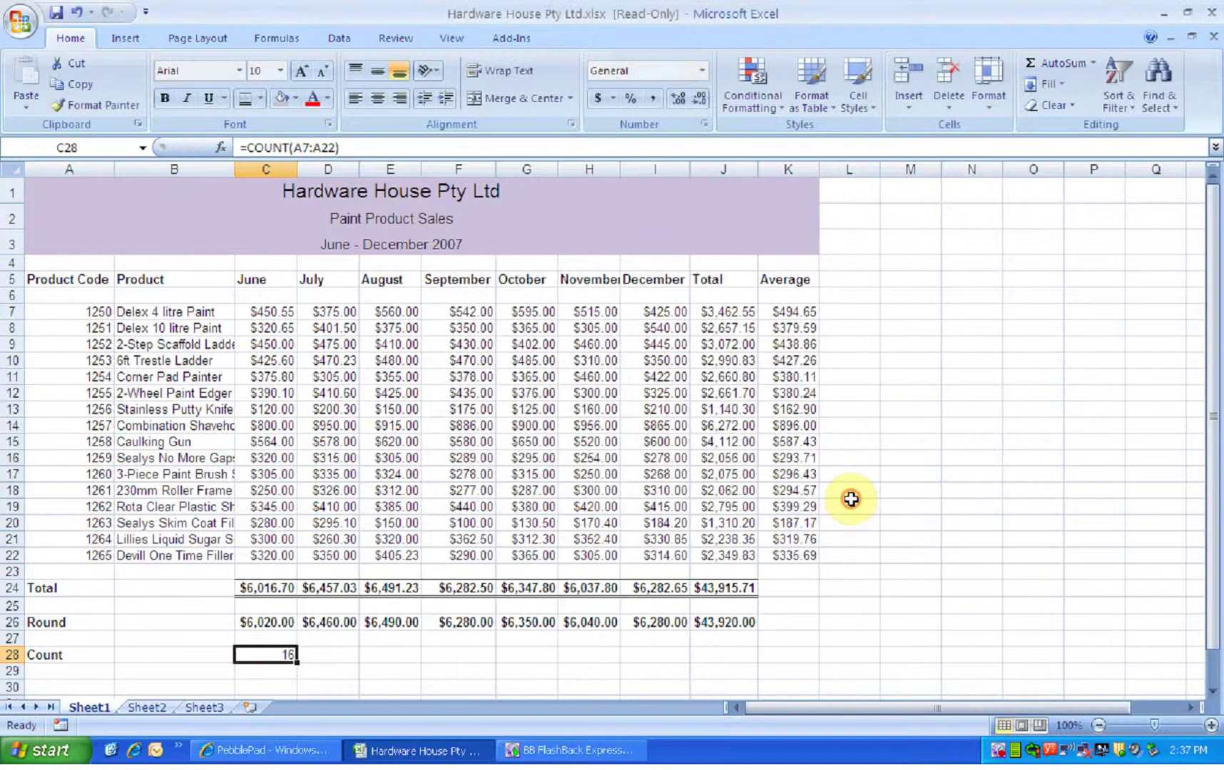
Make the product count in C28 bold
left_click(305, 668)
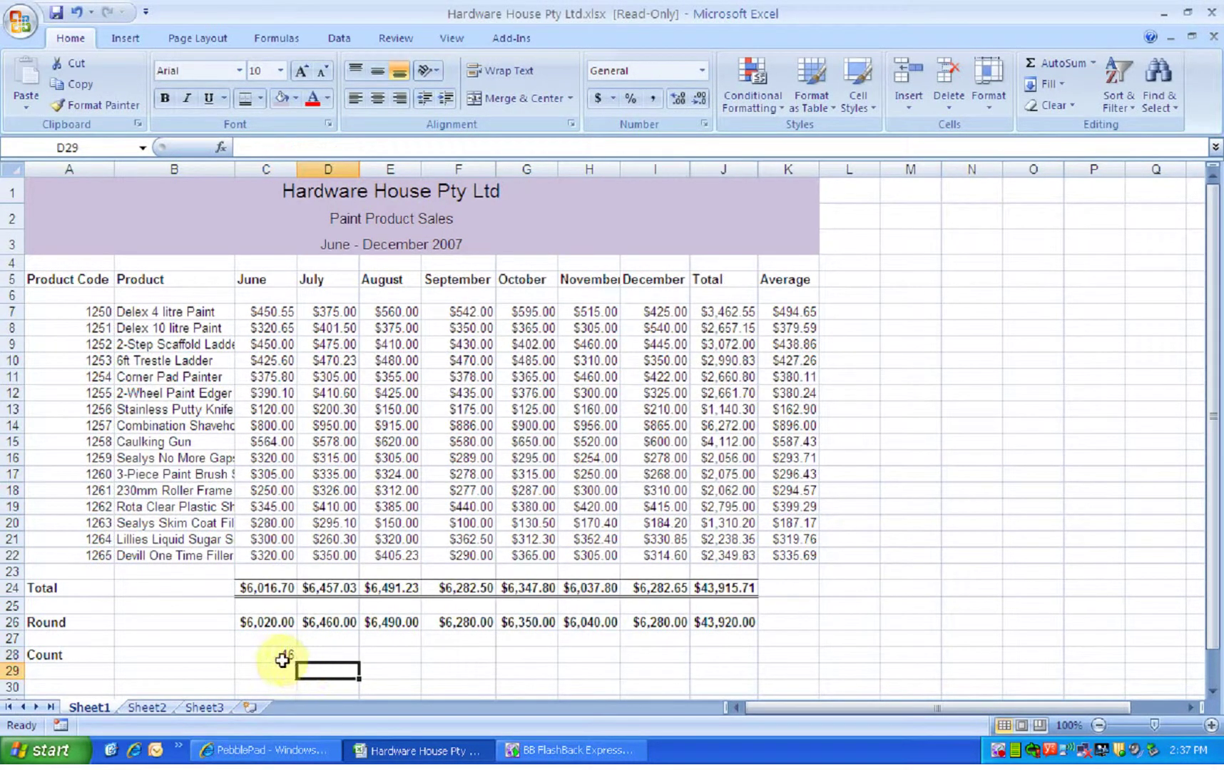
left_click(282, 656)
left_click(166, 99)
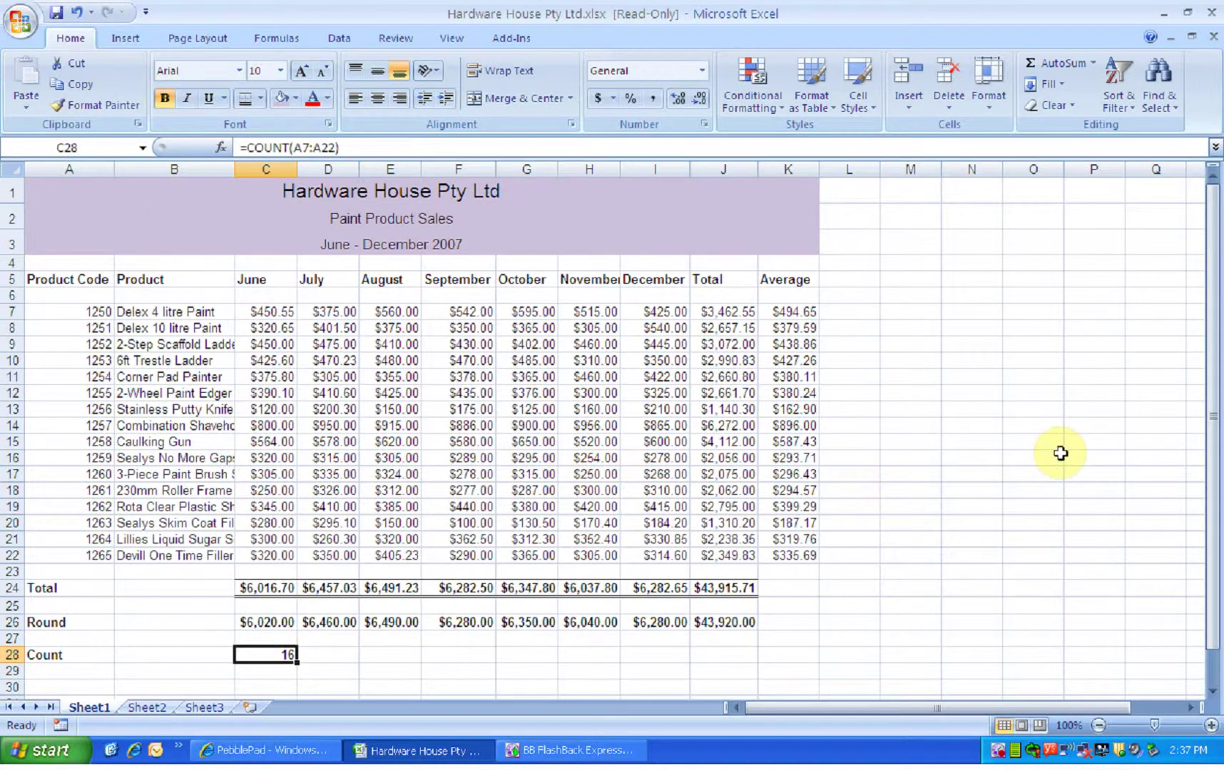